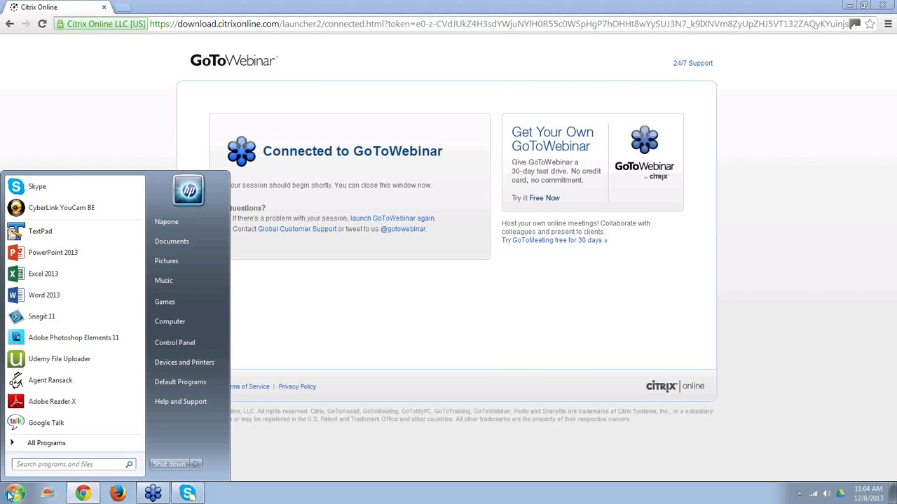
- Start Excel 2013 and open the recent workbook RandomSampling.xlsx
click(58, 281)
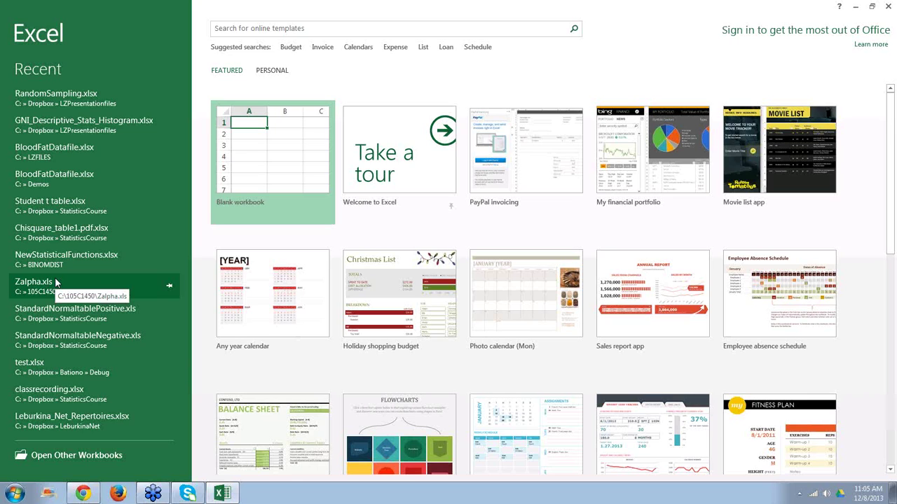
click(56, 282)
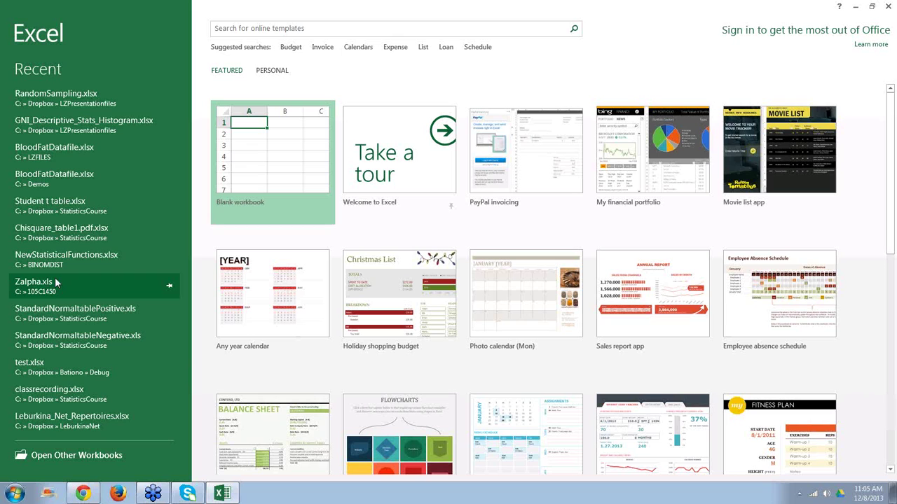
click(70, 102)
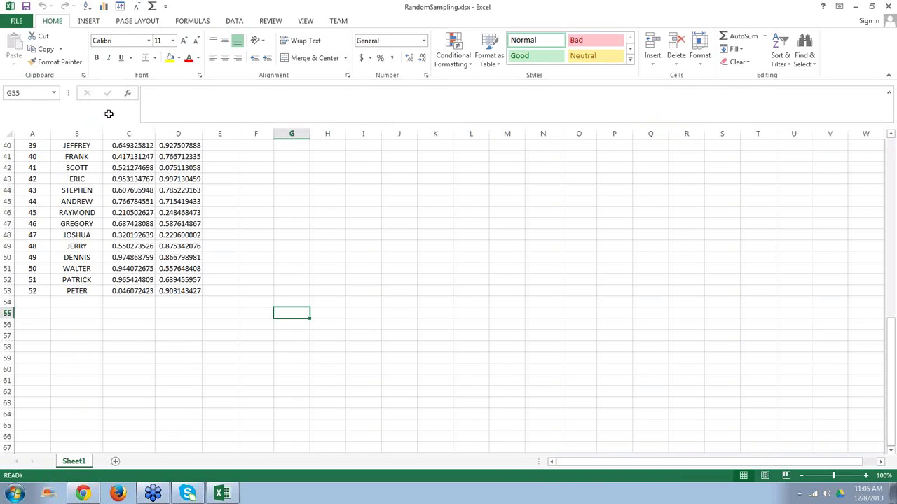
- Open the recent workbook GNI_Descriptive_Stats_Histogram.xlsx from the LZPresentationfiles folder
click(19, 23)
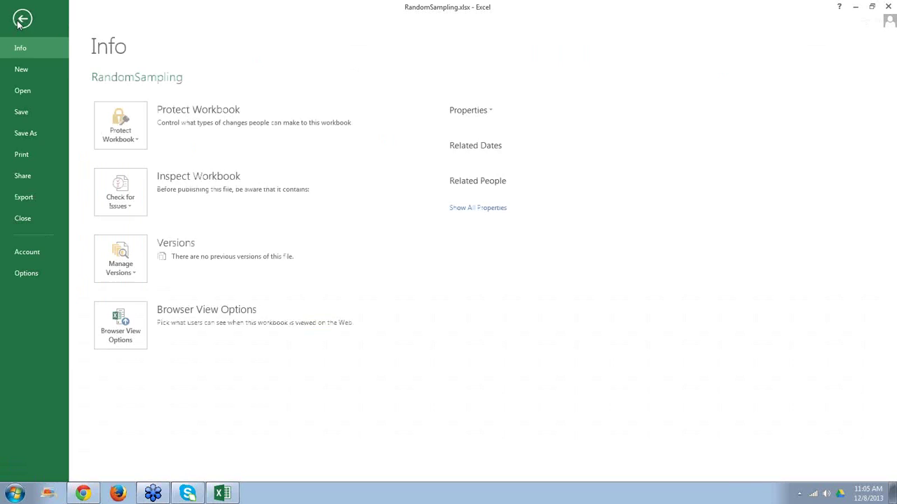
click(20, 21)
click(18, 23)
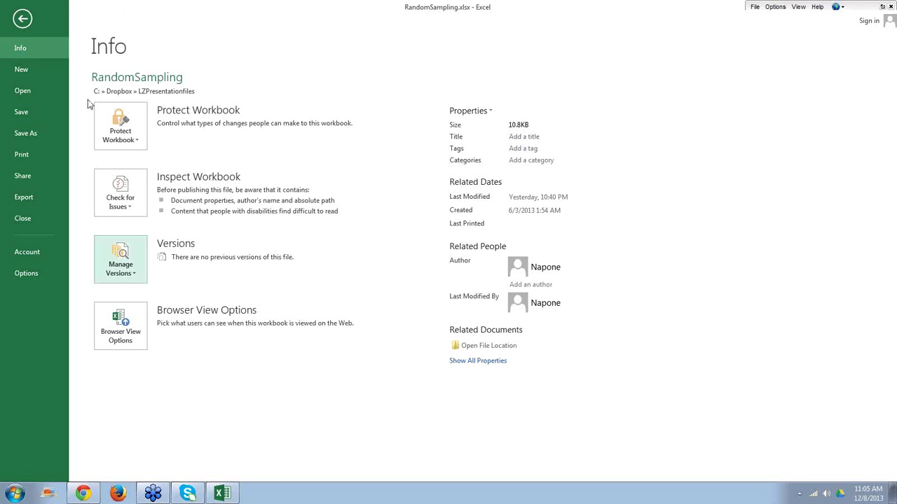
click(24, 91)
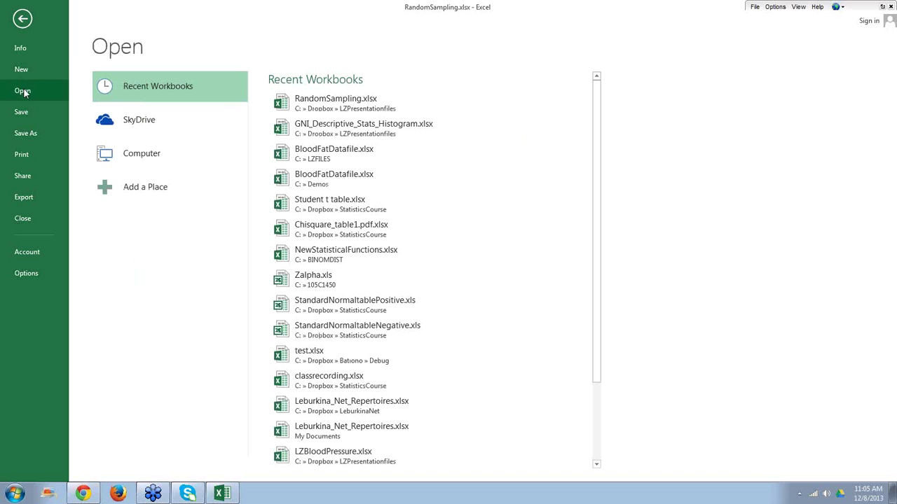
click(317, 125)
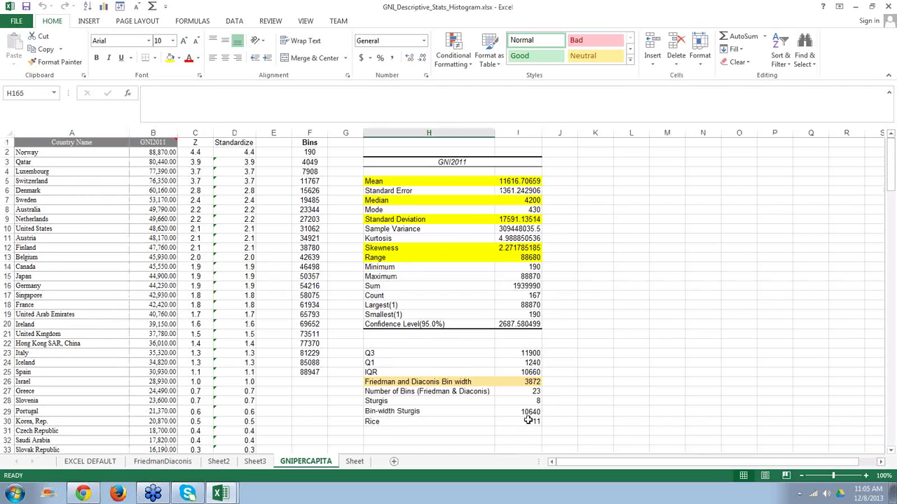
- Look through the EXCEL DEFAULT histogram, the bin and frequency tables on Sheet2 and Sheet3, and the outlier determination data on Sheet
click(77, 462)
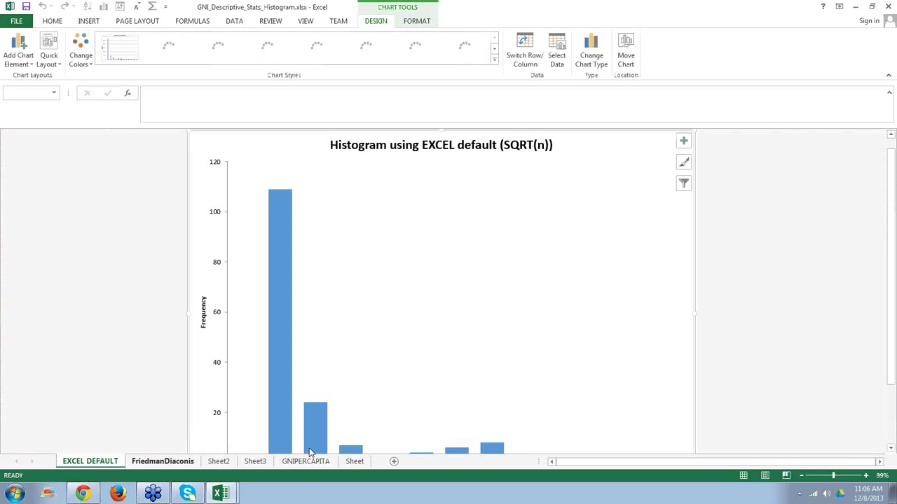
click(228, 462)
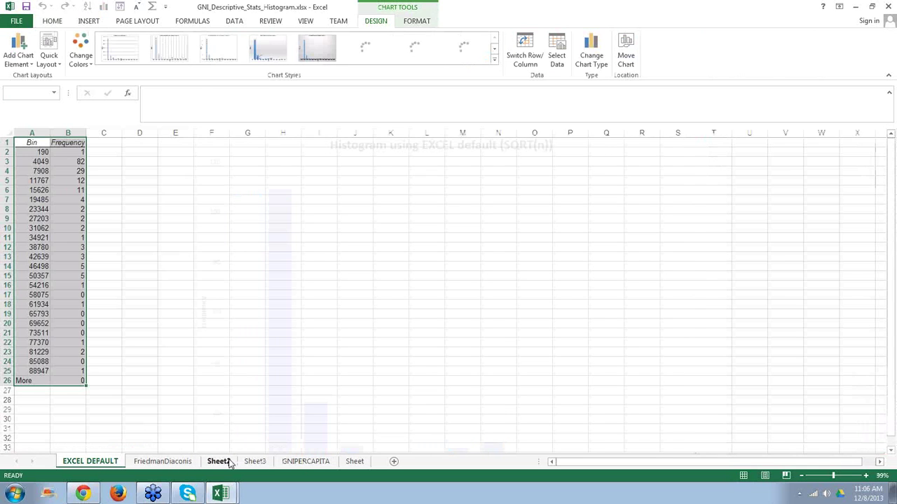
click(256, 462)
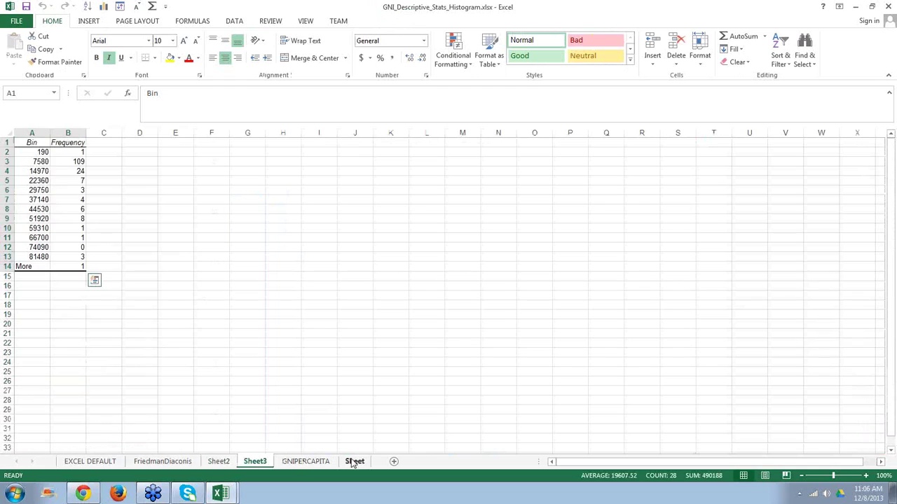
click(354, 462)
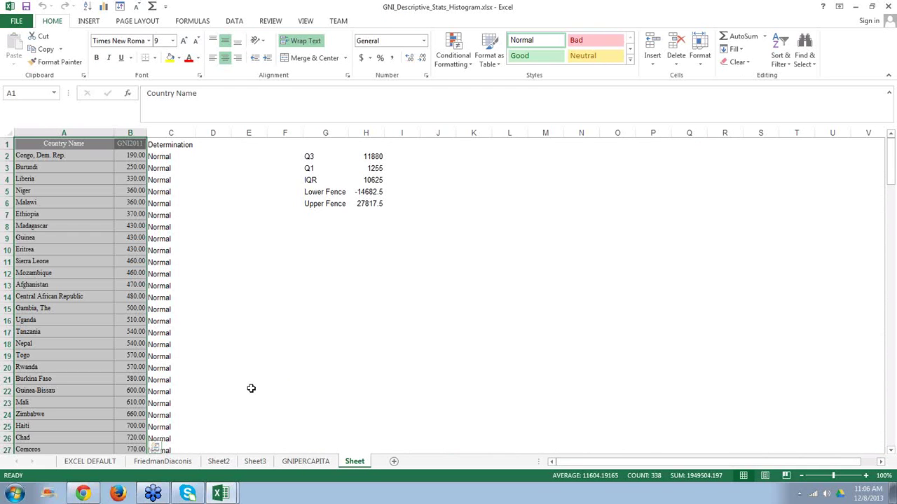
click(176, 387)
key(Left)
key(Left)
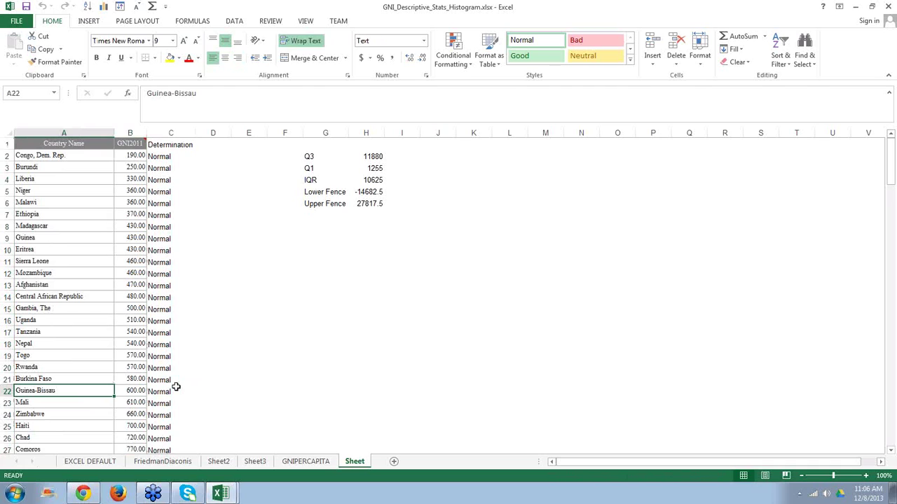
click(217, 464)
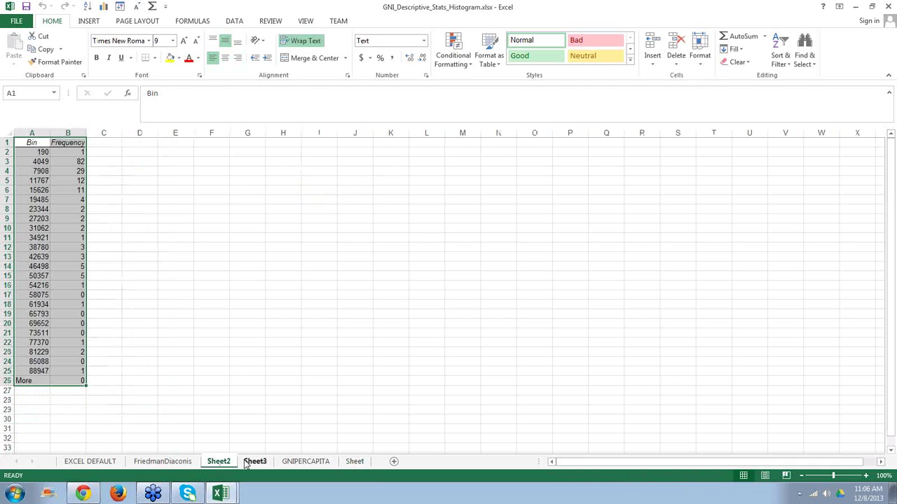
click(255, 462)
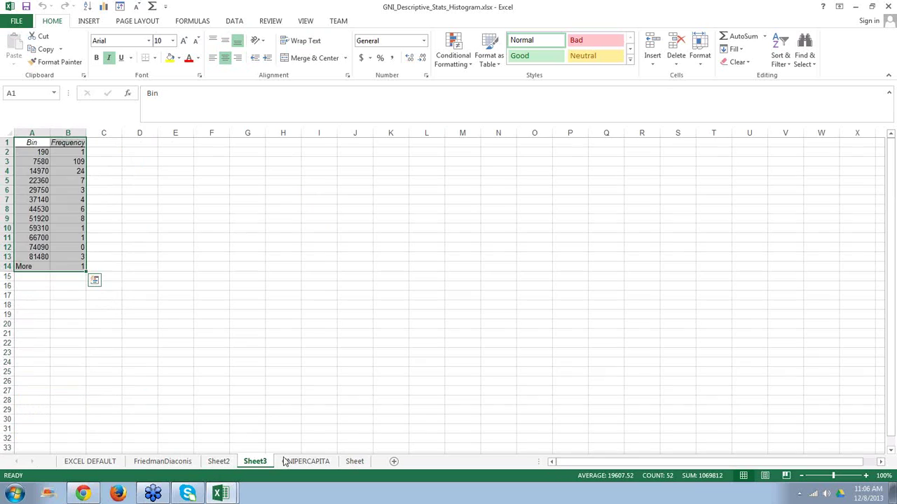
- Go through the Country Name column on the GNIPERCAPITA sheet row by row, from Norway down to Tajikistan
click(301, 462)
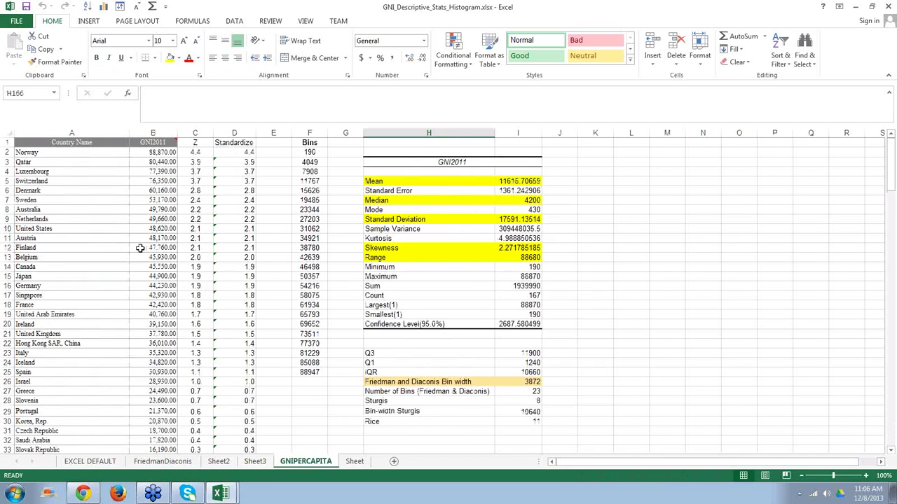
click(63, 150)
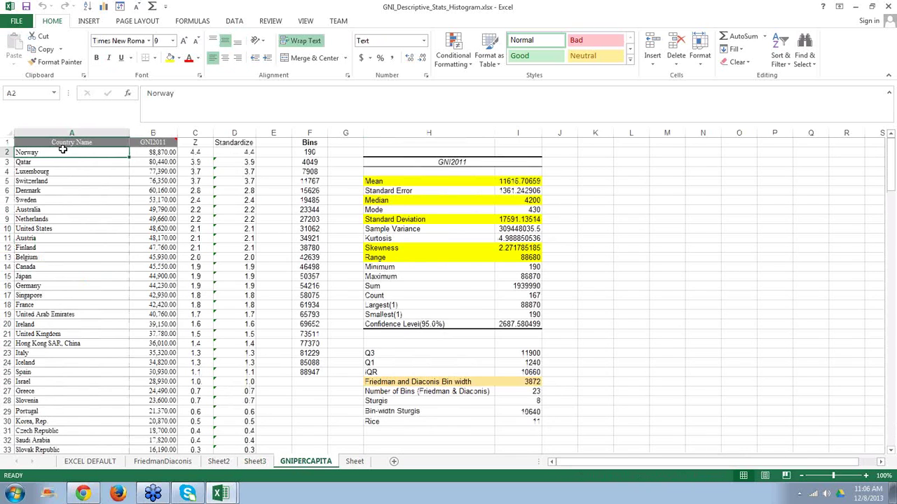
key(Down)
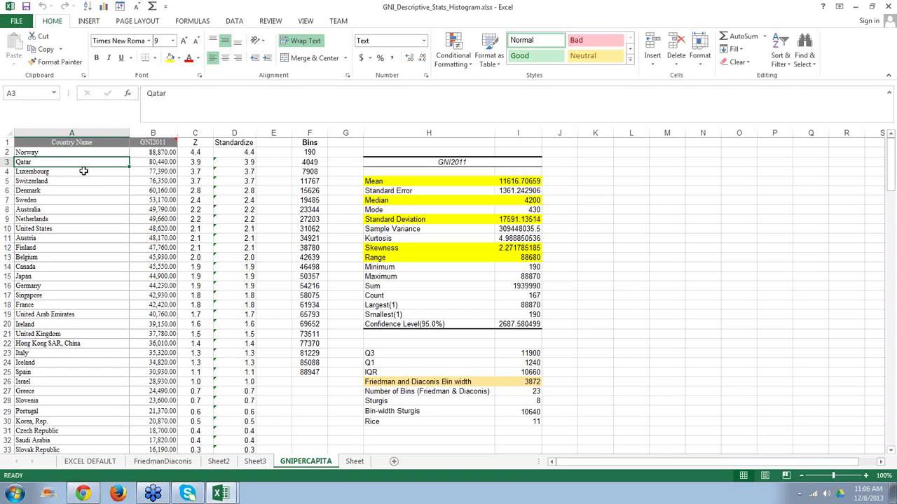
key(Down)
key(Down)
key(Down)
key(Down)
key(Down)
key(Down)
key(Down)
key(Down)
key(Down)
key(Down)
key(Down)
key(Down)
key(Down)
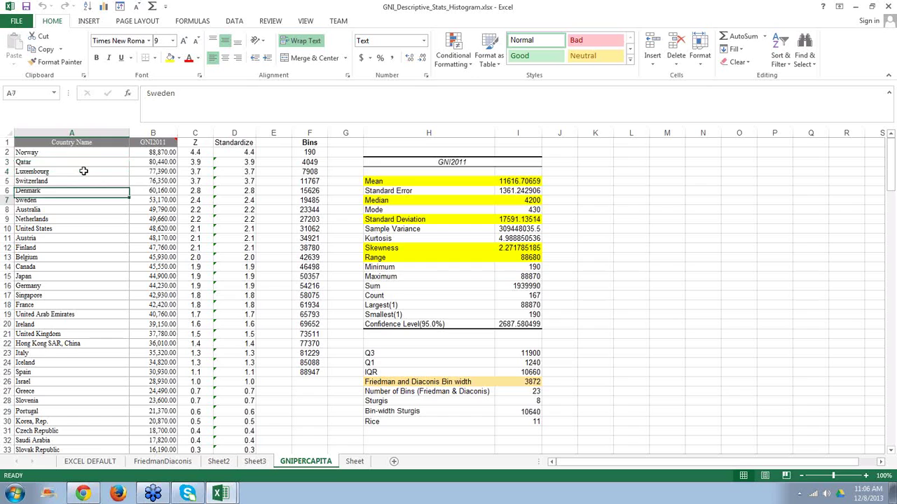
key(Down)
key(Down)
key(Down)
key(Down)
key(Down)
key(Down)
key(Down)
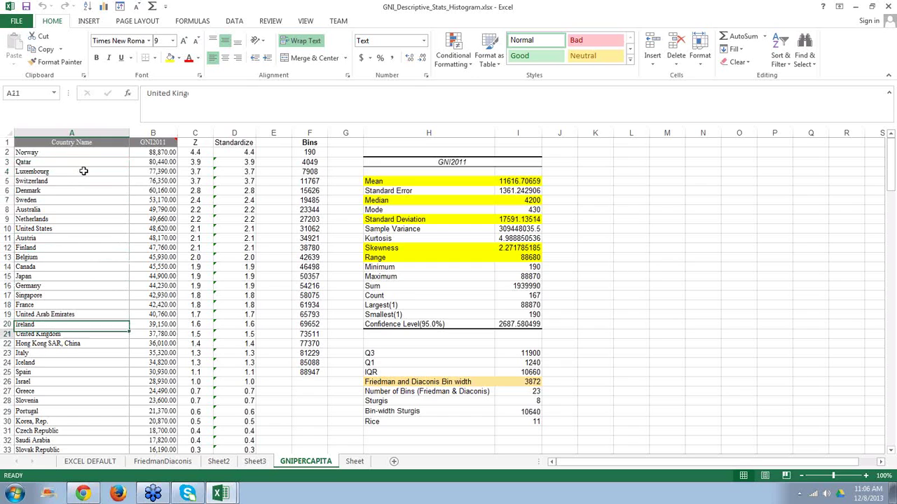
key(Down)
key(Down)
key(Down)
key(Down)
key(Down)
key(Down)
key(Down)
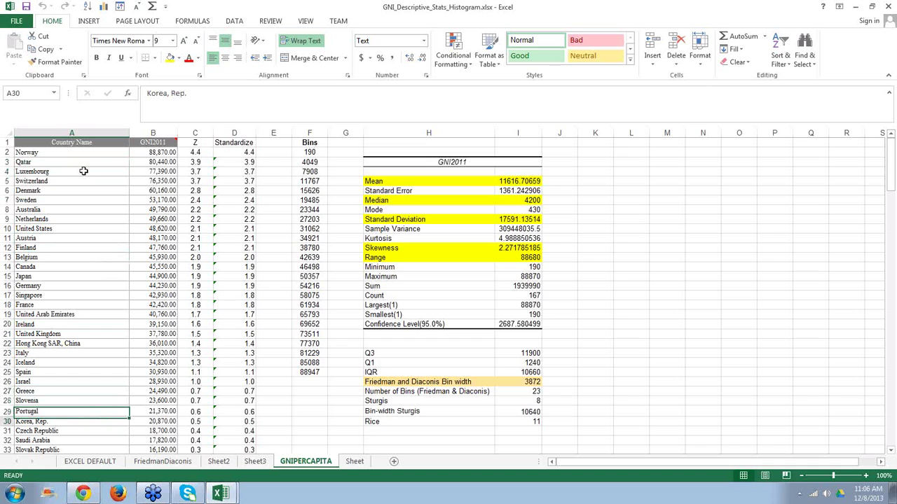
key(Down)
key(Down)
key(Down)
key(Down)
key(Down)
key(Down)
key(Down)
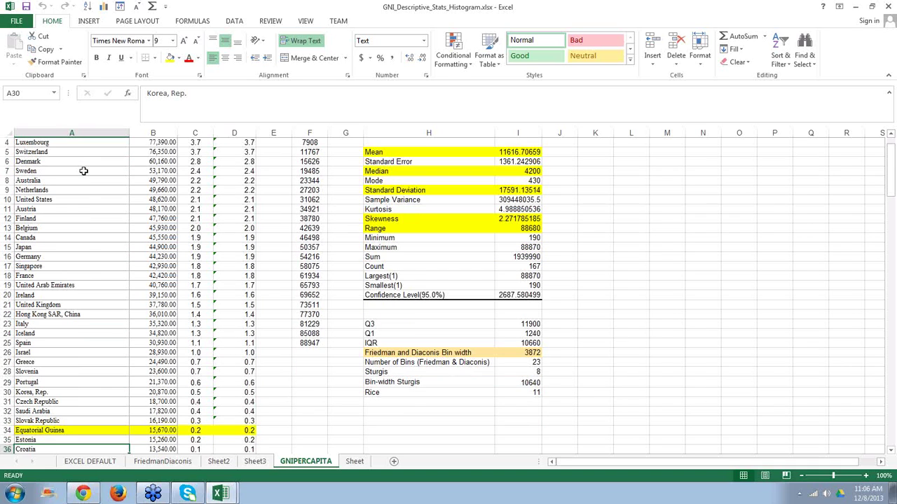
key(Down)
key(Down)
key(Down)
key(Down)
key(Down)
key(Down)
key(Down)
key(Down)
key(Down)
key(Down)
key(Down)
key(Down)
key(Down)
key(Down)
key(Down)
key(Down)
key(Down)
key(Down)
key(Down)
key(Down)
key(Down)
key(Down)
key(Down)
key(Down)
key(Down)
key(Down)
key(Down)
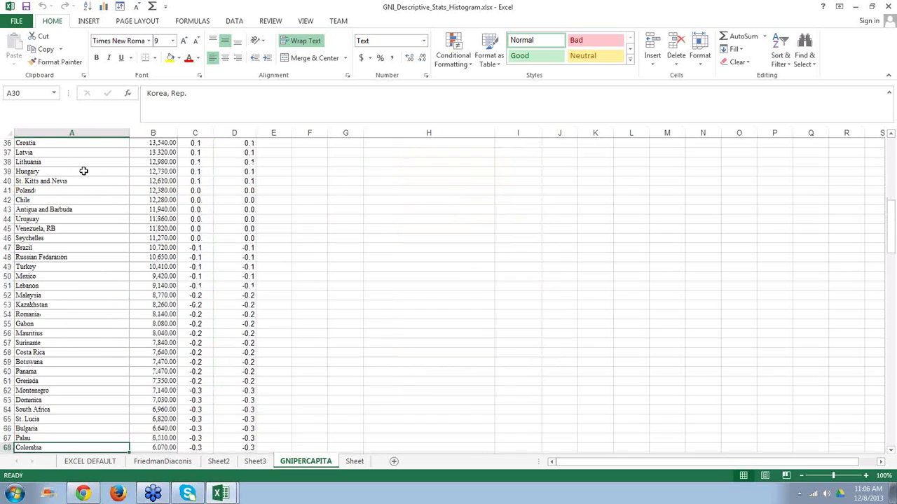
key(Down)
key(Down)
key(Down)
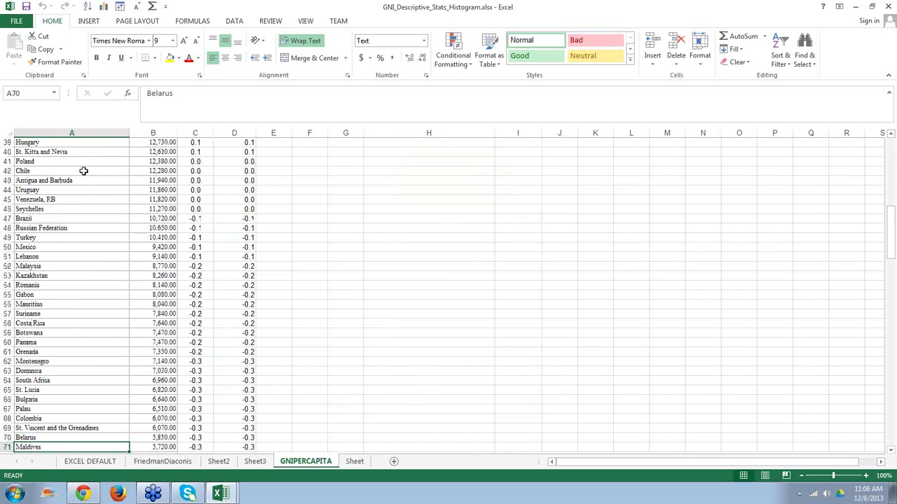
key(Down)
key(Down)
key(Down)
key(Down)
key(Down)
key(Down)
key(Down)
key(Down)
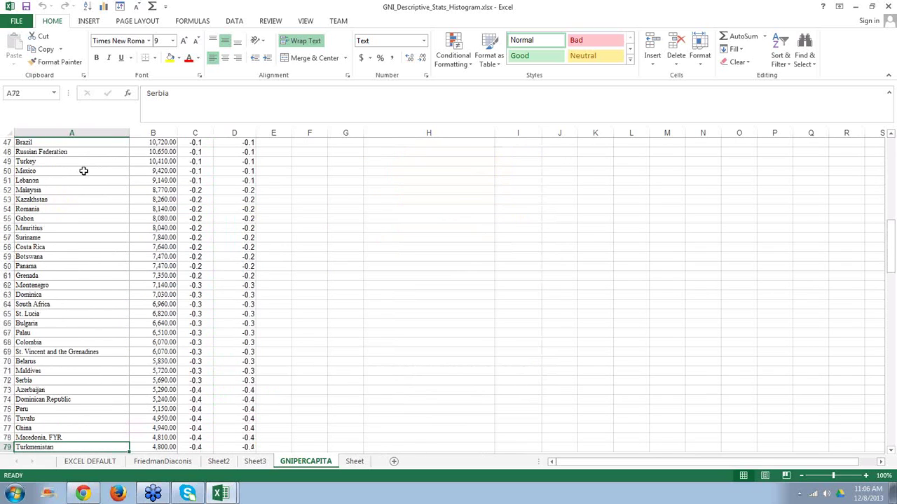
key(Down)
key(Down)
key(Down)
key(Down)
key(Down)
key(Down)
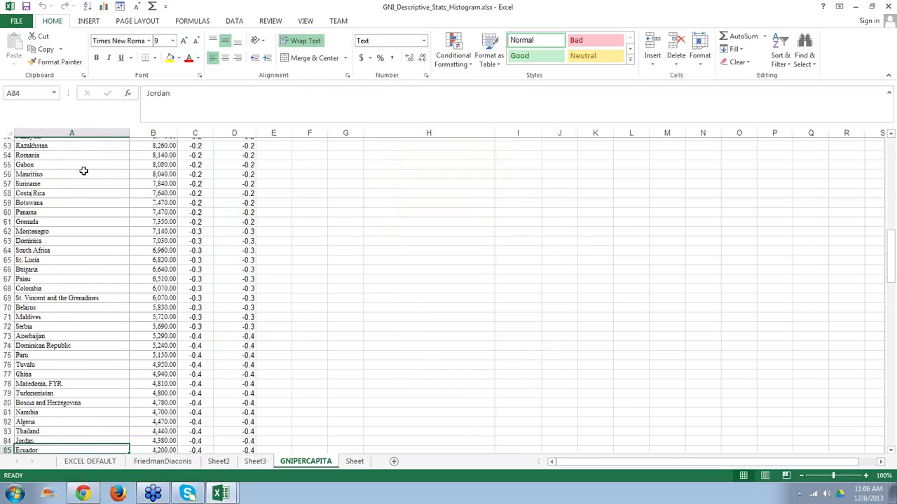
key(Down)
key(Down)
key(Down)
key(Down)
key(Down)
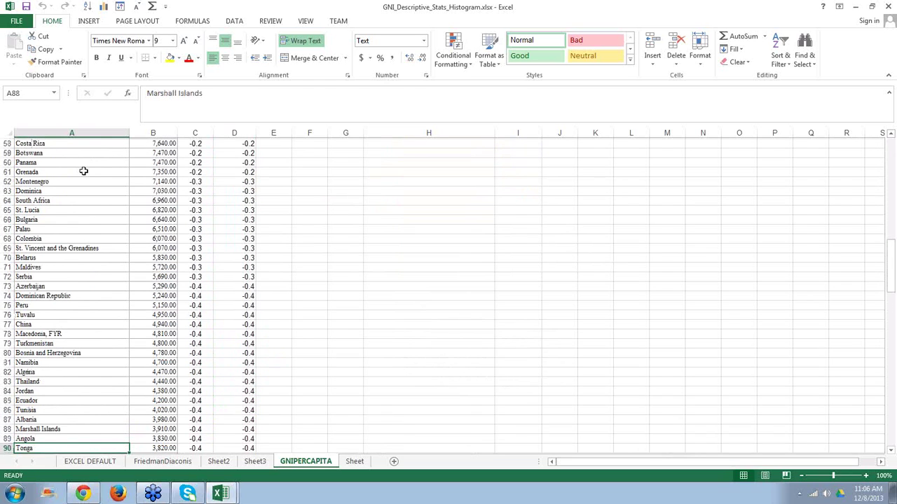
key(Down)
key(Down)
key(Down)
key(Down)
key(Down)
key(Down)
key(Down)
key(Down)
key(Down)
key(Down)
key(Down)
key(Down)
key(Down)
key(Down)
key(Down)
key(Down)
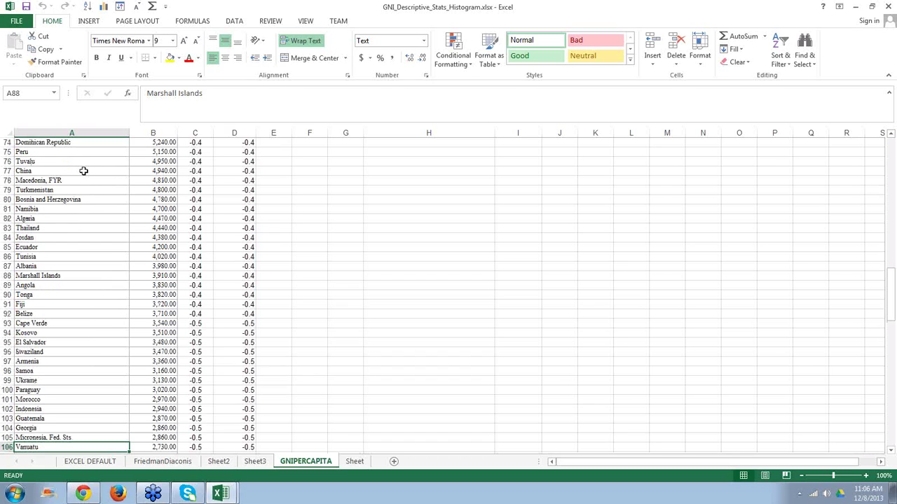
key(Down)
key(Down)
key(Down)
key(Down)
key(Down)
key(Down)
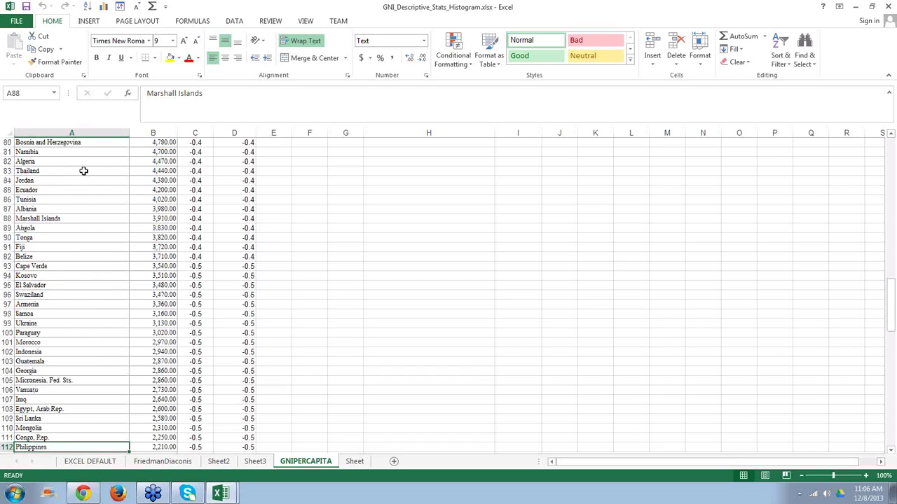
key(Down)
key(Down)
key(Down)
key(Down)
key(Down)
key(Down)
key(Down)
key(Down)
key(Down)
key(Down)
key(Down)
key(Down)
key(Down)
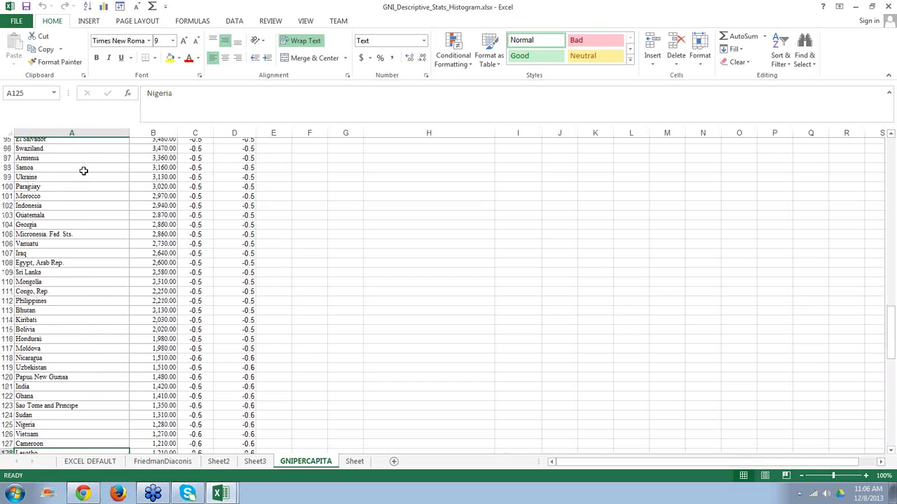
key(Down)
key(Down)
key(Down)
key(Down)
key(Down)
key(Down)
key(Down)
key(Down)
key(Down)
key(Down)
key(Down)
key(Down)
key(Down)
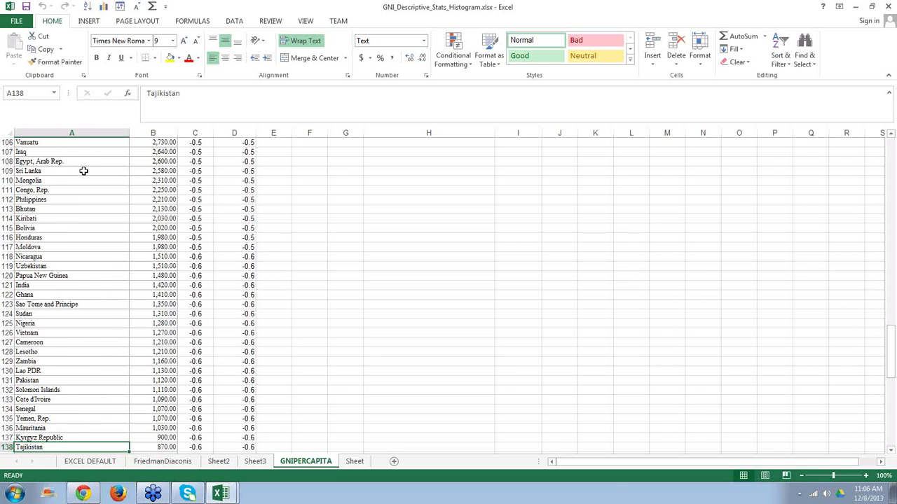
- Go through the remaining countries in the Country Name column row by row, from Cambodia down to Congo, Dem. Rep
key(Down)
key(Down)
key(Down)
key(Down)
key(Down)
key(Down)
key(Down)
key(Down)
key(Down)
key(Down)
key(Down)
key(Down)
key(Down)
key(Down)
key(Down)
key(Down)
key(Down)
key(Down)
key(Down)
key(Down)
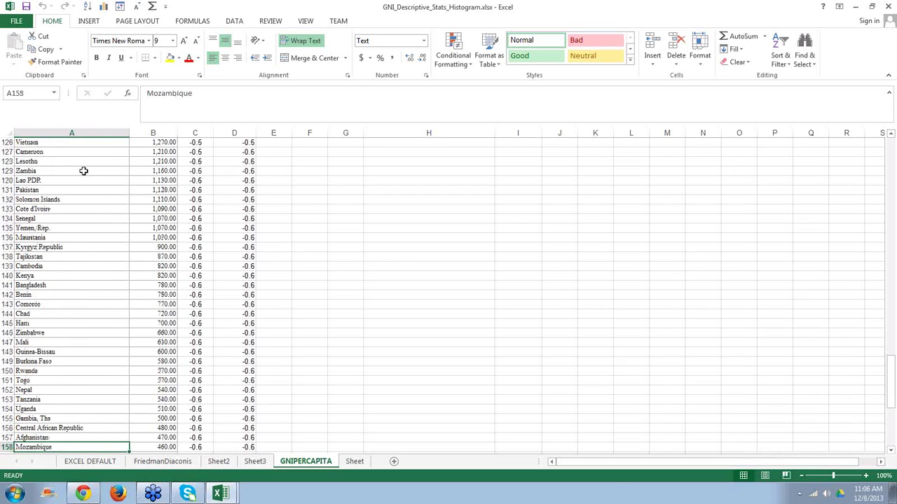
key(Down)
key(Down)
key(Down)
key(Down)
key(Down)
key(Down)
key(Down)
key(Down)
key(Down)
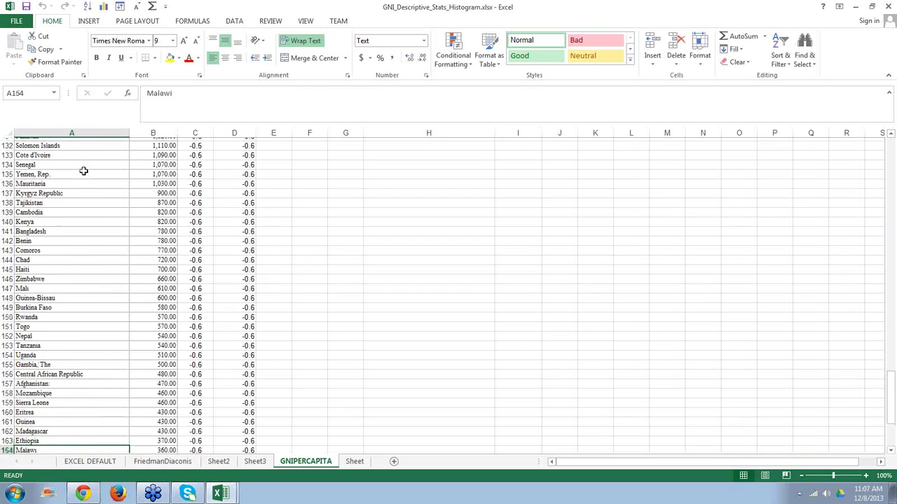
key(Down)
key(Down)
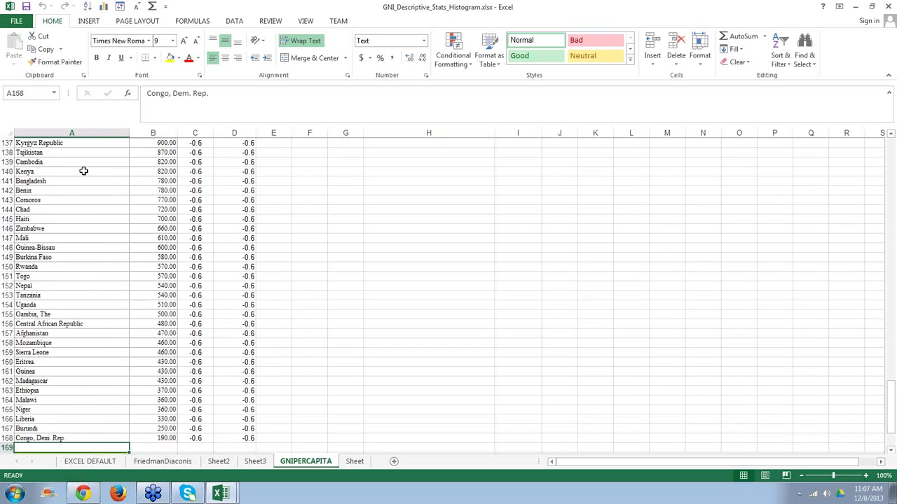
- Examine the data source notes below the country list, including the GNI per capita Atlas method note and the UN source title
key(Down)
key(Down)
key(Down)
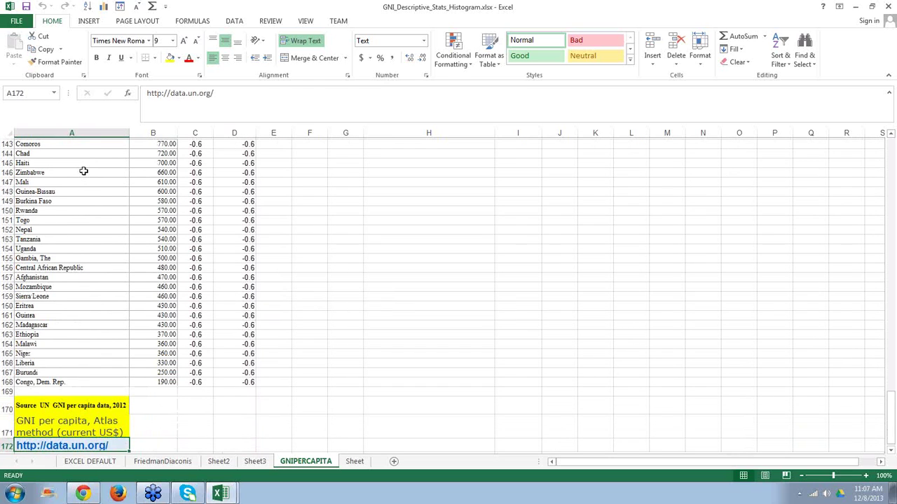
key(Down)
key(Down)
key(Down)
key(Down)
key(Down)
key(Down)
key(Down)
key(Down)
key(Down)
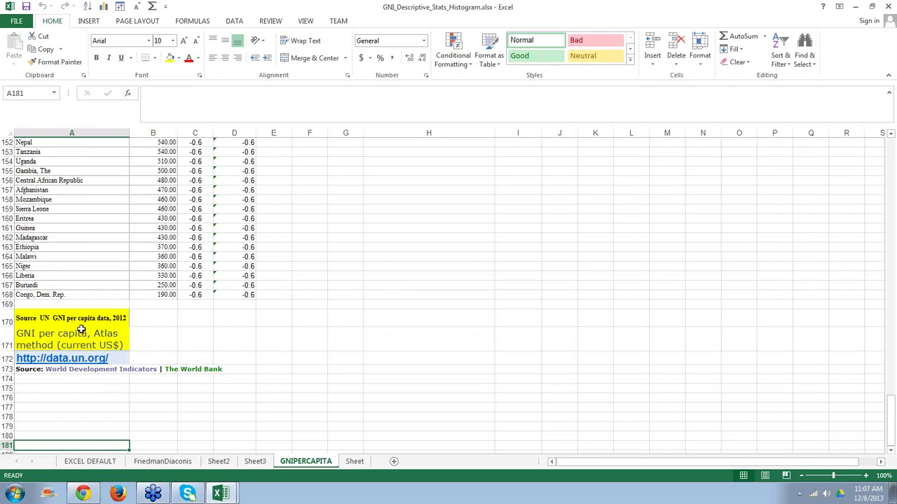
click(81, 329)
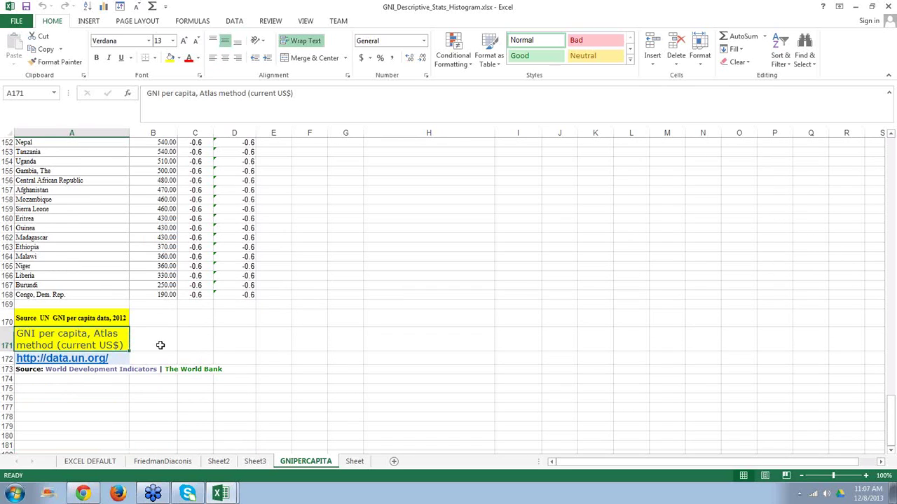
key(Up)
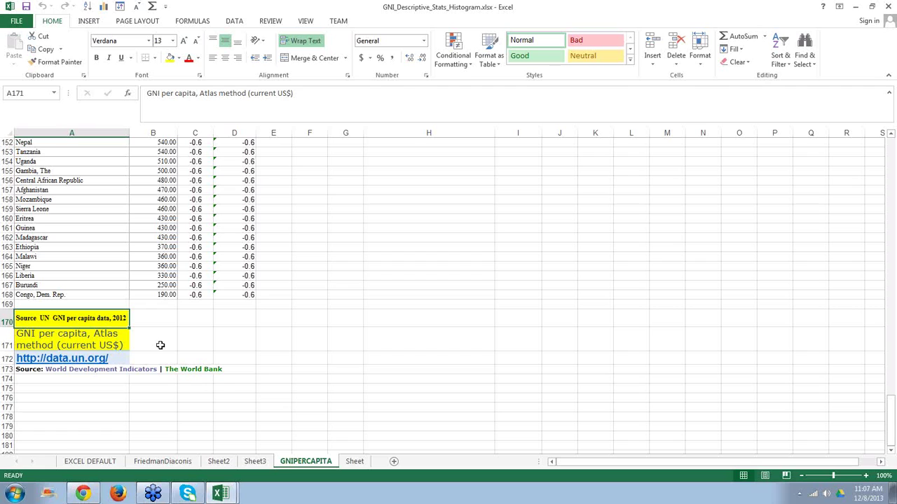
- Go back up through the country list row by row from the source notes to Mexico, reviewing the GNI per capita values
key(Up)
key(Up)
key(Up)
key(Up)
key(Up)
key(Up)
key(Up)
key(Up)
key(Up)
key(Up)
key(Up)
key(Up)
key(Up)
key(Up)
key(Up)
key(Up)
key(Up)
key(Up)
key(Up)
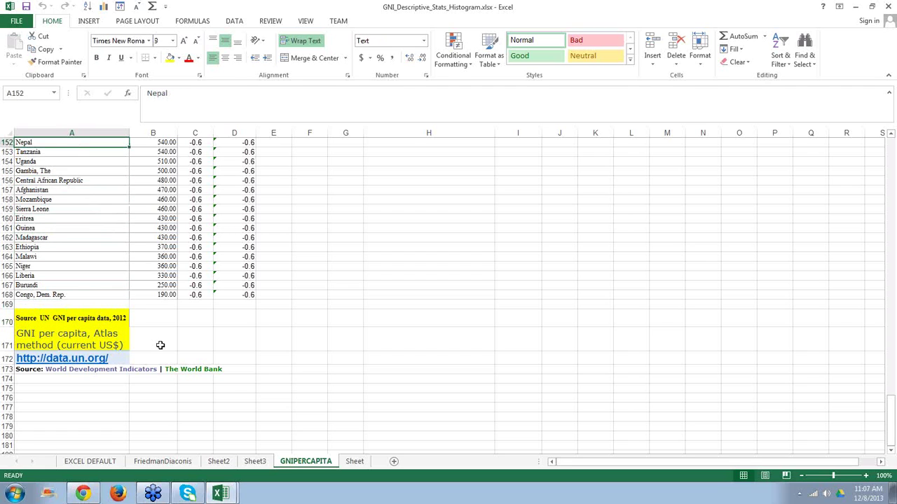
key(Up)
key(Up)
key(Up)
key(Up)
key(Up)
key(Up)
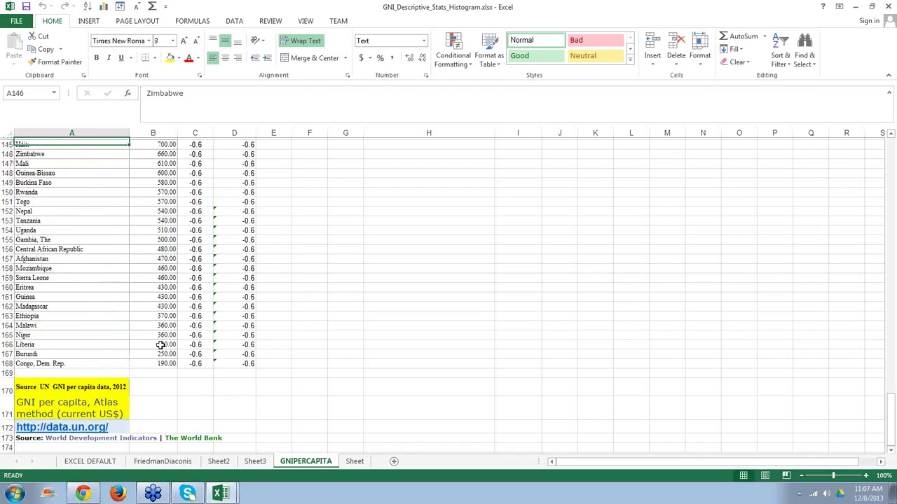
key(Up)
key(Up)
key(Up)
key(Up)
key(Up)
key(Up)
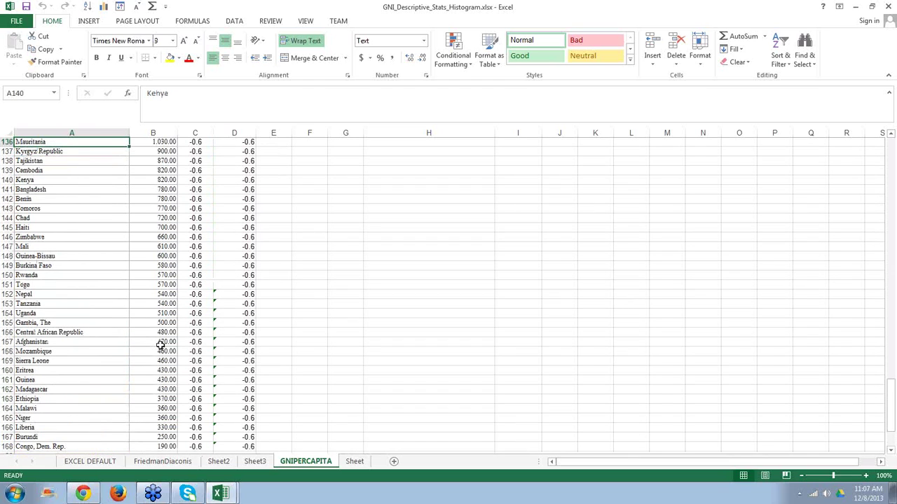
key(Up)
key(Up)
key(Up)
key(Up)
key(Up)
key(Up)
key(Up)
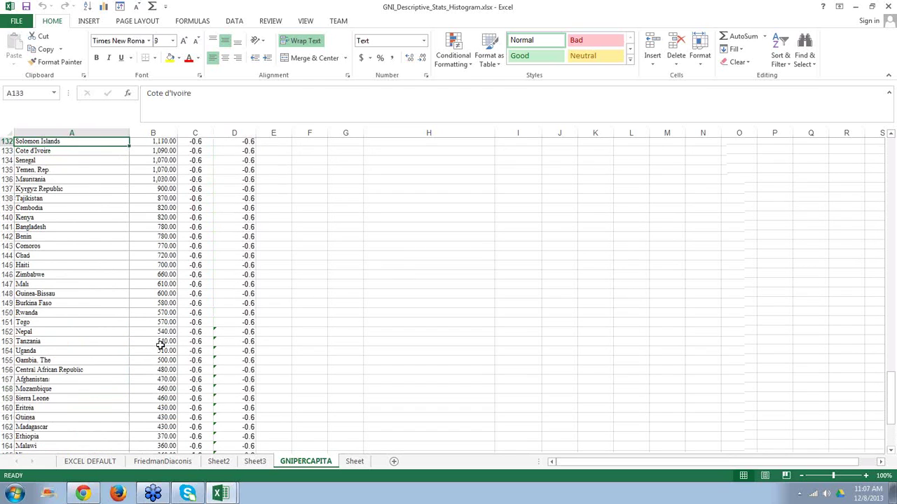
key(Up)
key(Up)
key(Up)
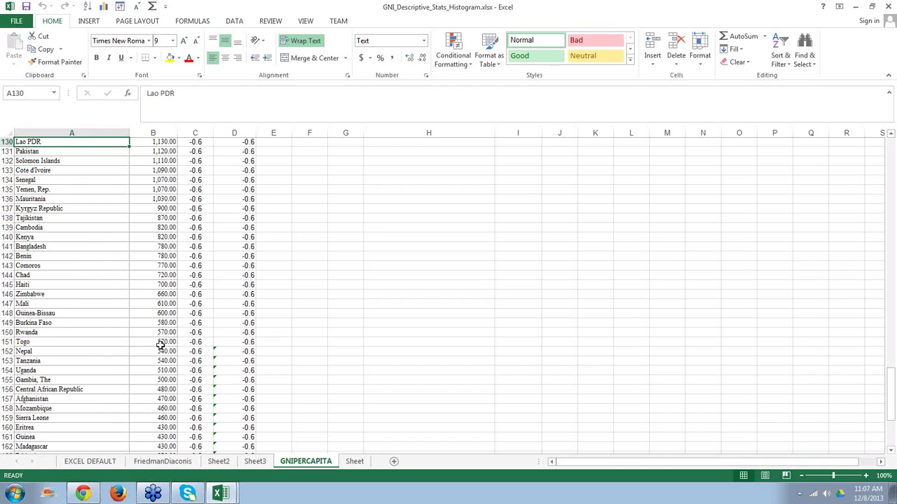
key(Up)
key(Up)
key(Up)
key(Up)
key(Up)
key(Up)
key(Up)
key(Up)
key(Up)
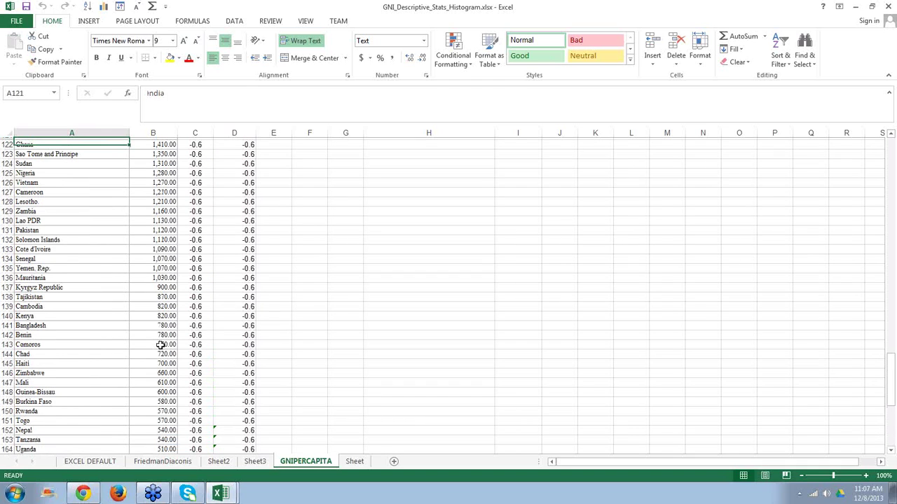
key(Up)
key(Up)
key(Up)
key(Up)
key(Up)
key(Up)
key(Up)
key(Up)
key(Up)
key(Up)
key(Up)
key(Up)
key(Up)
key(Up)
key(Up)
key(Up)
key(Up)
key(Up)
key(Up)
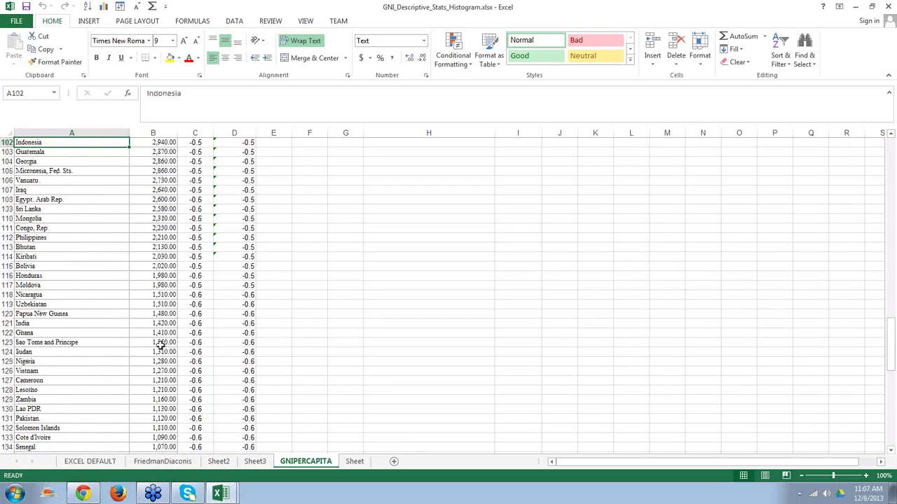
key(Up)
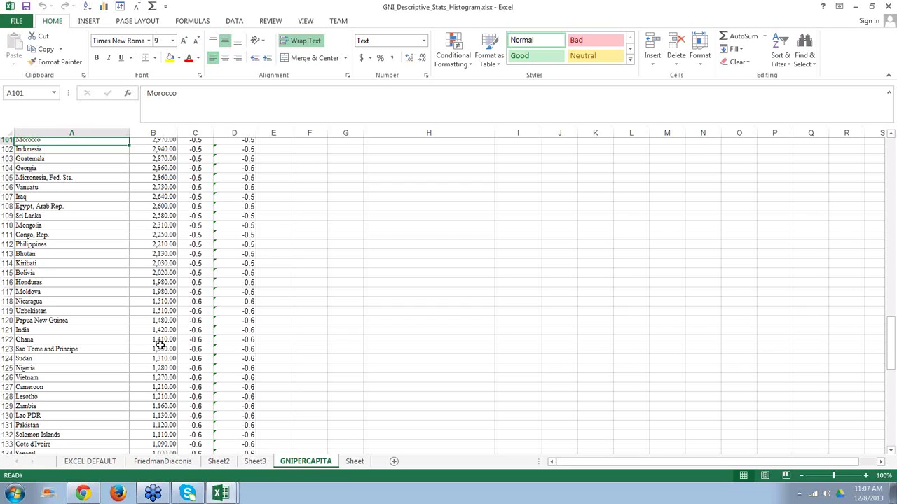
scroll(160, 345, up, 1)
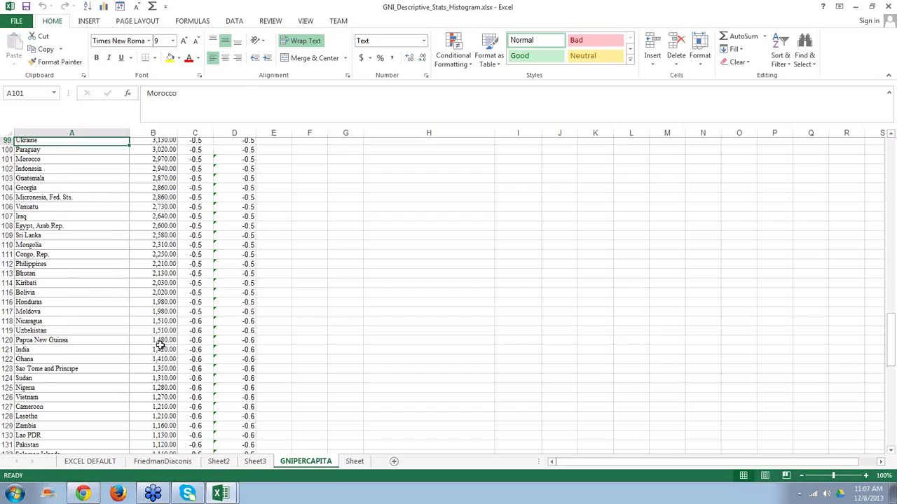
key(Up)
key(Up)
key(Up)
key(Up)
key(Up)
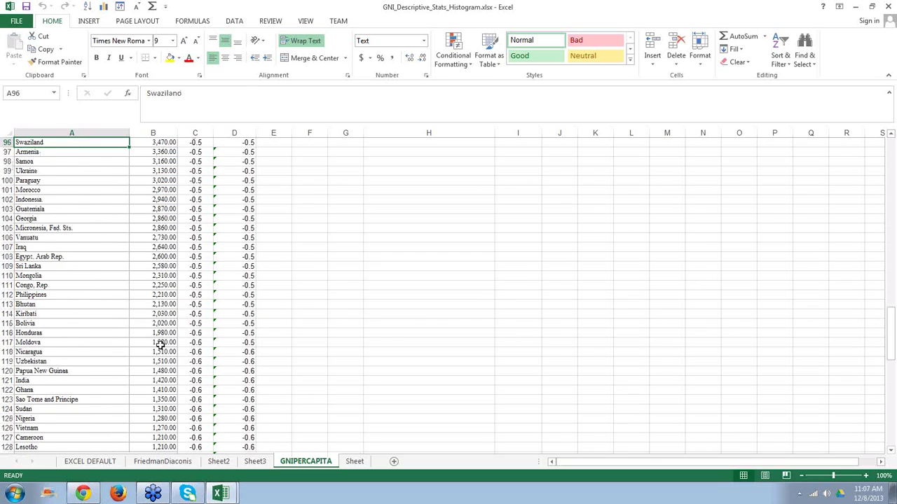
key(Up)
key(Up)
key(Up)
key(Up)
key(Up)
key(Up)
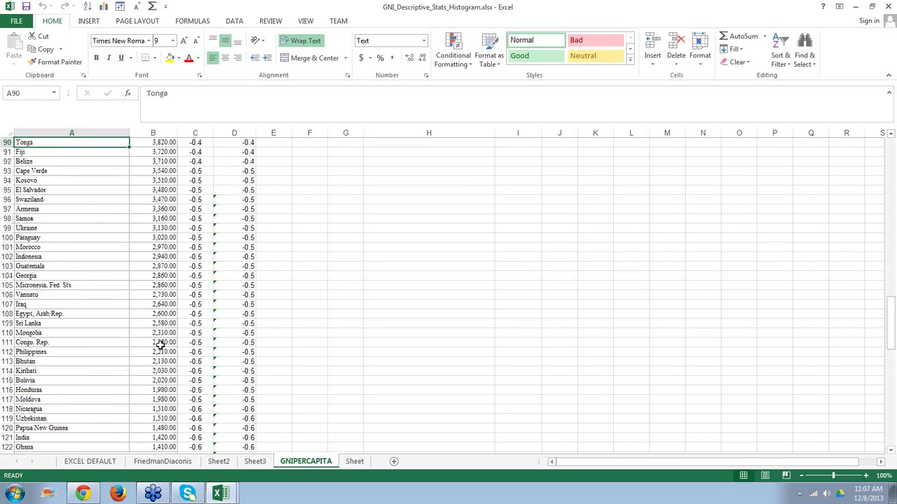
key(Up)
key(Up)
key(Up)
key(Up)
key(Up)
key(Up)
key(Up)
key(Up)
key(Up)
key(Up)
key(Up)
key(Up)
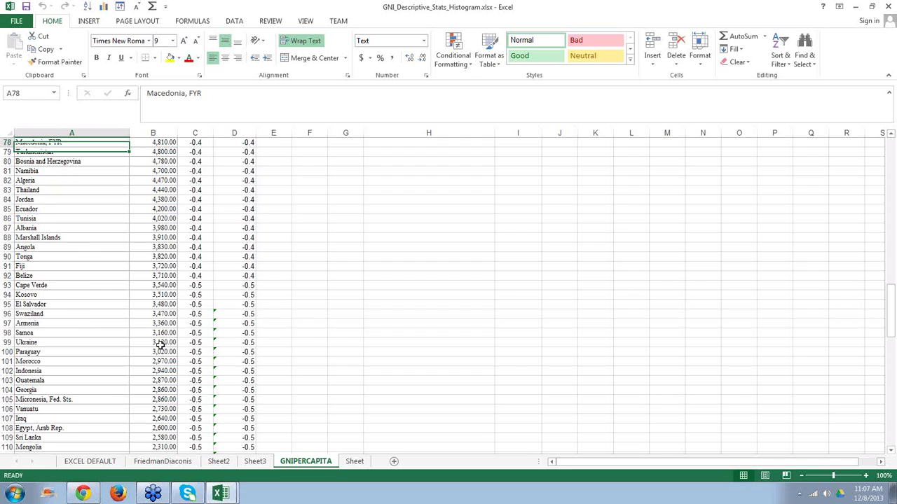
key(Up)
key(Up)
key(Up)
key(Up)
key(Up)
key(Up)
key(Up)
key(Up)
key(Up)
key(Up)
key(Up)
key(Up)
key(Up)
key(Up)
key(Up)
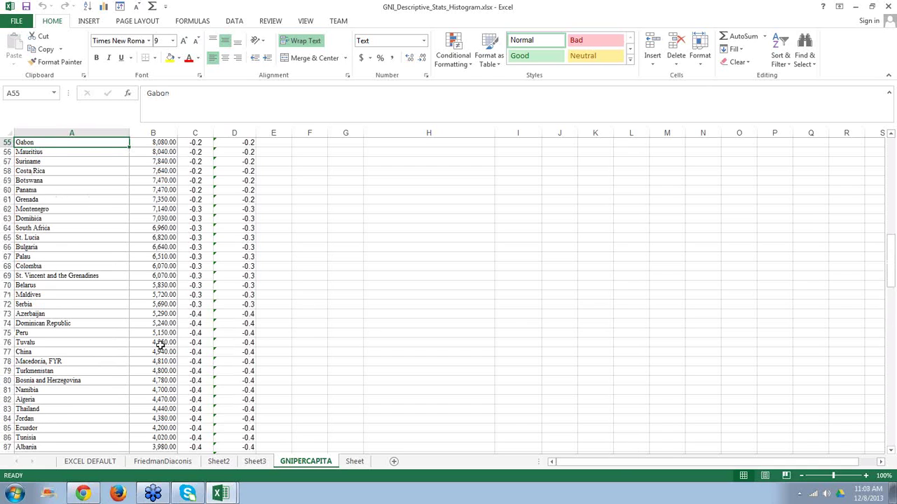
key(Up)
key(Up)
key(Up)
key(Up)
key(Up)
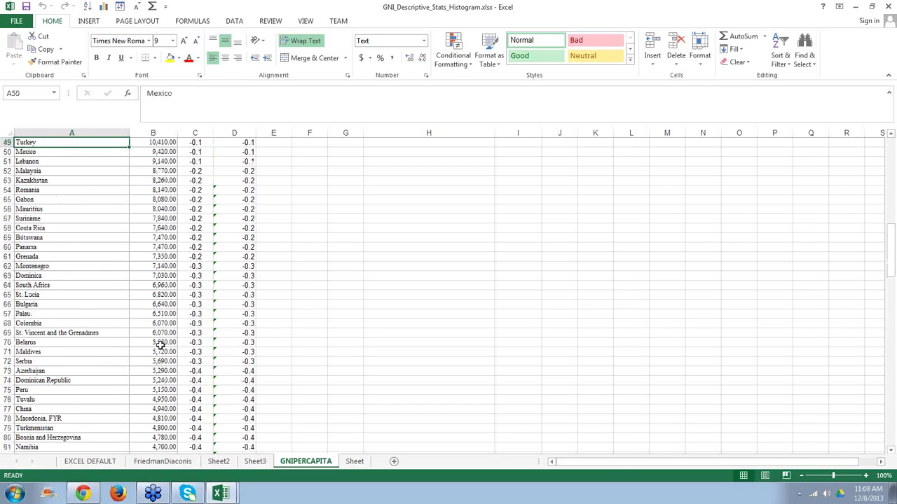
- Go back up the country list from Mexico to the top rows, reviewing GNI values and the descriptive statistics table
key(Up)
key(Up)
key(Up)
key(Up)
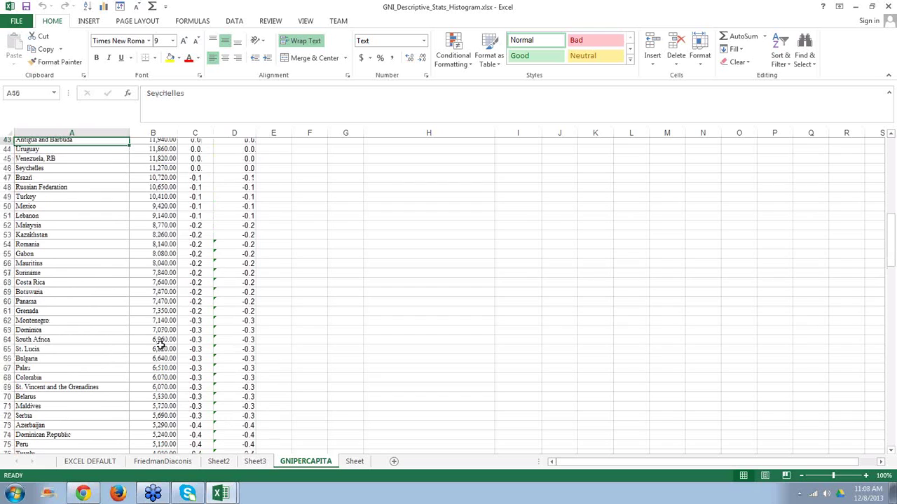
scroll(161, 345, up, 2)
scroll(161, 345, up, 2)
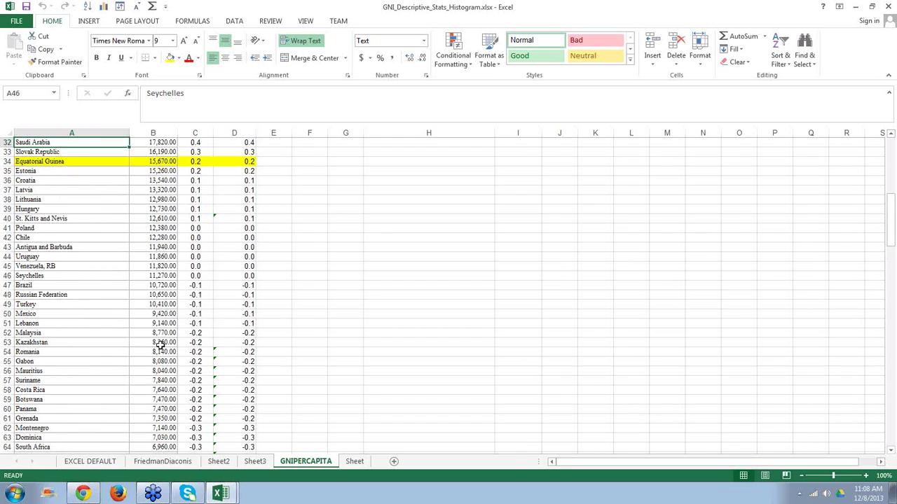
scroll(160, 344, up, 1)
scroll(160, 345, up, 4)
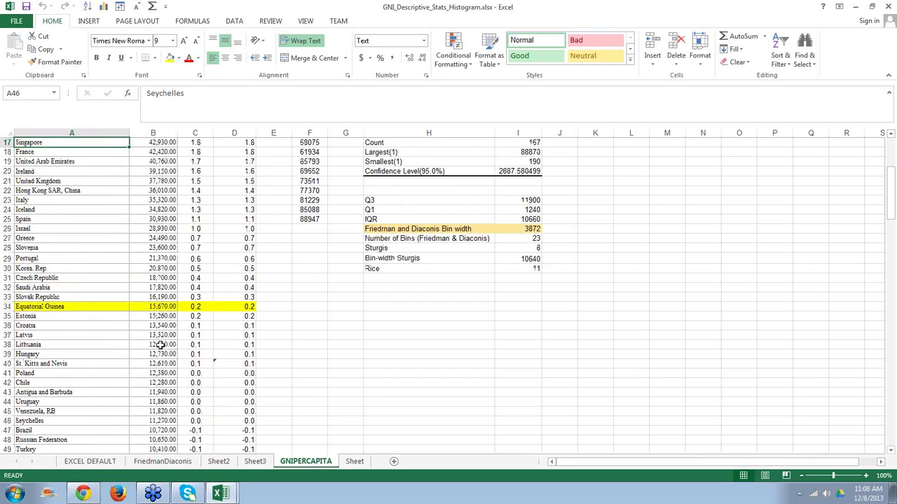
scroll(161, 344, up, 1)
scroll(161, 344, up, 3)
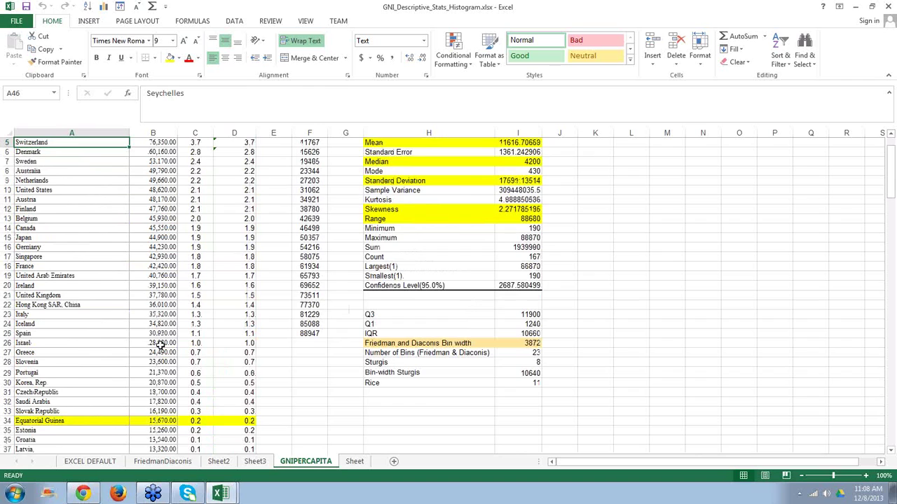
scroll(161, 344, up, 2)
- Read the comment attached to the GNI2011 column header
click(127, 190)
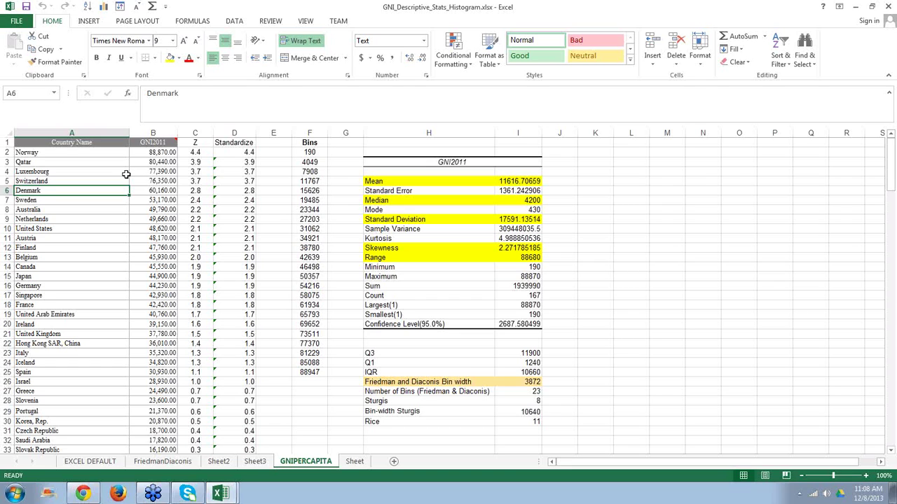
mouse_move(177, 142)
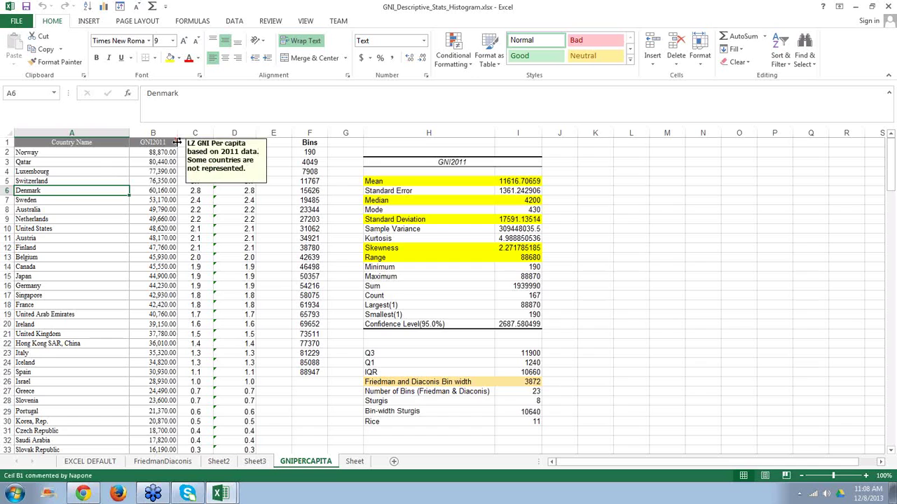
click(98, 163)
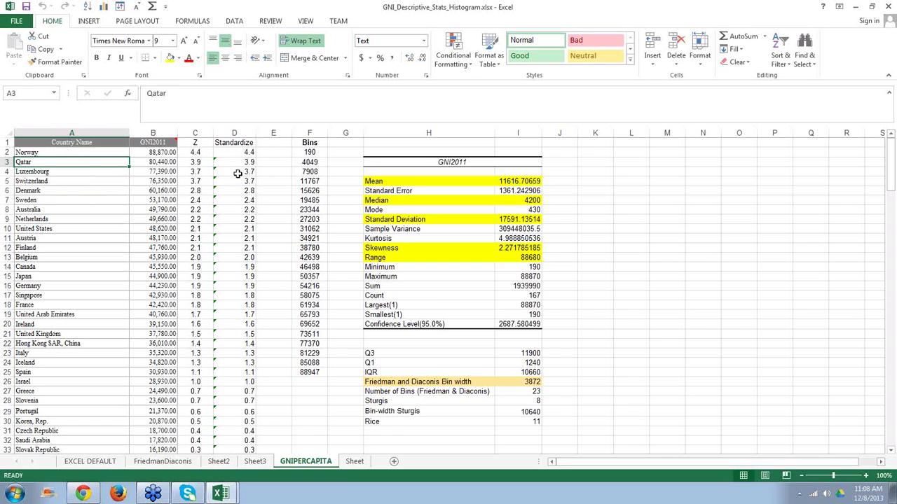
- Check the program's add-in options for the Analysis ToolPak among the active add-ins, and close the options
click(17, 24)
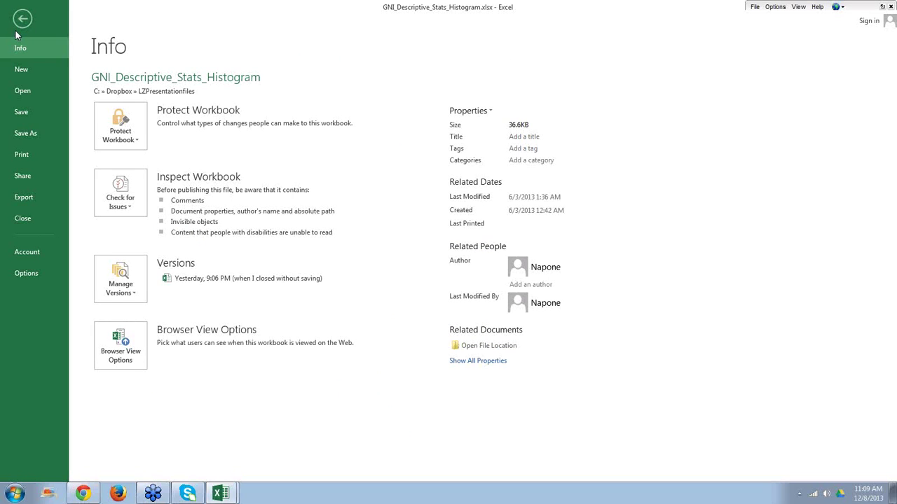
click(27, 274)
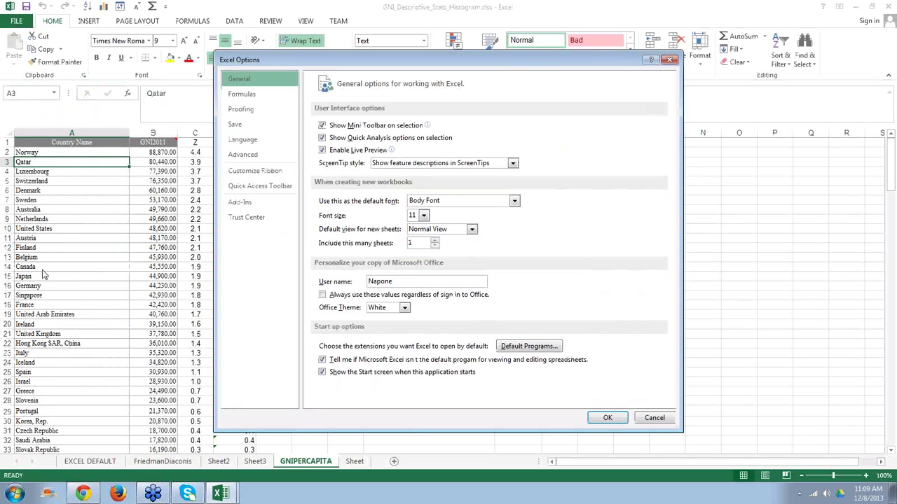
click(239, 204)
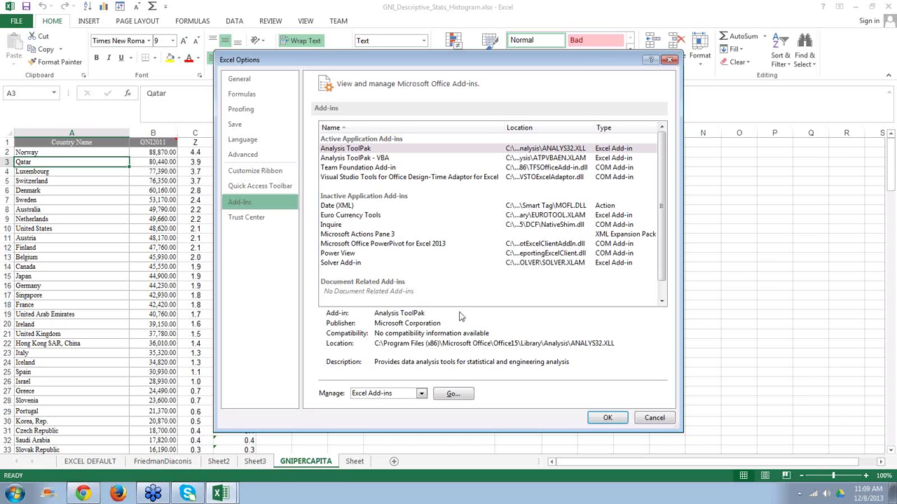
click(607, 418)
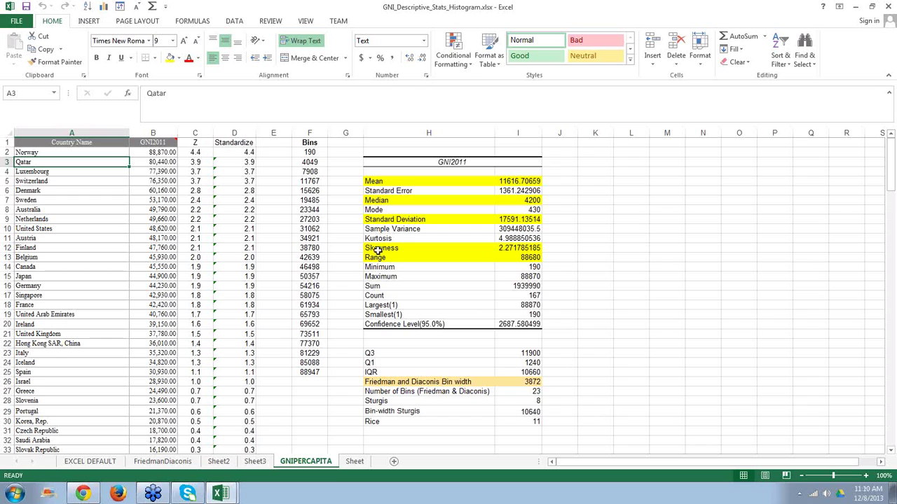
- Look through the Data Analysis tools and start the Descriptive Statistics tool
click(234, 23)
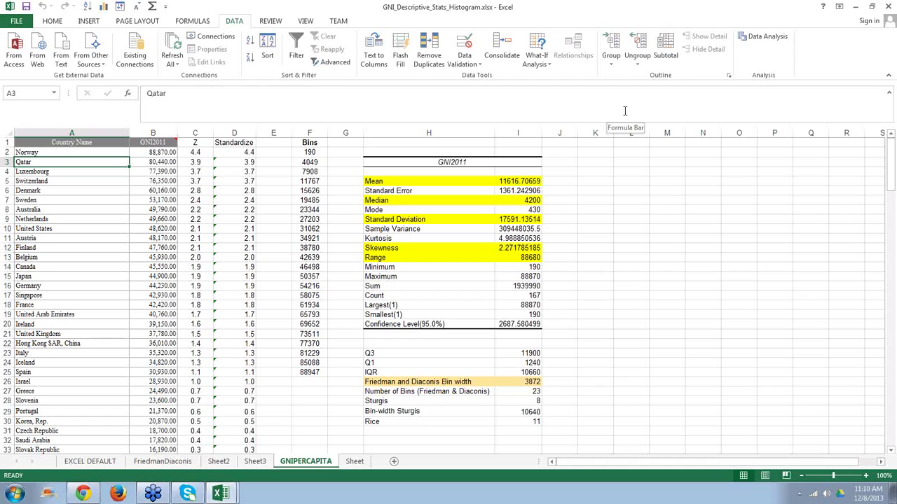
click(861, 8)
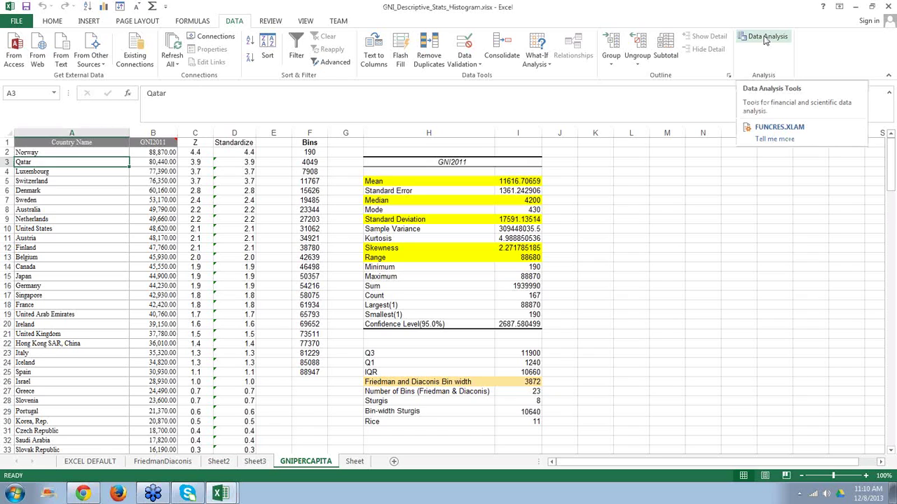
click(766, 40)
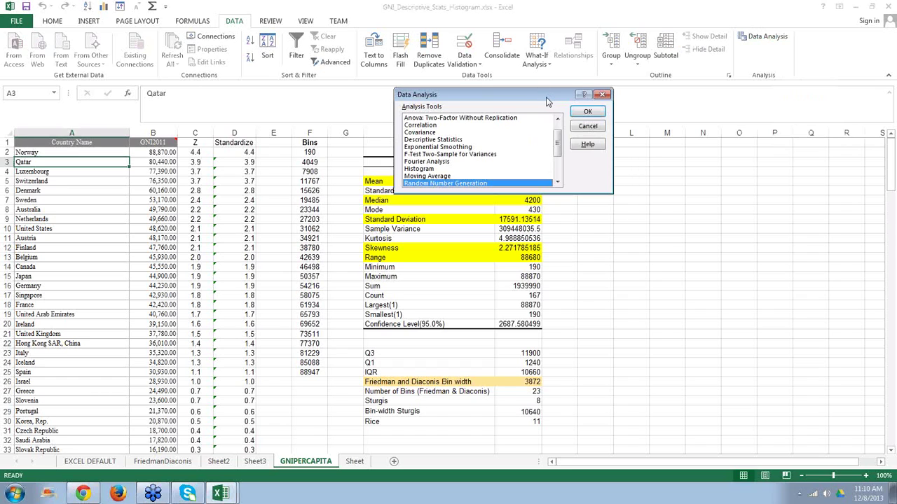
mouse_move(550, 103)
mouse_down()
mouse_move(571, 152)
mouse_move(573, 210)
mouse_move(571, 168)
mouse_up()
scroll(570, 180, up, 1)
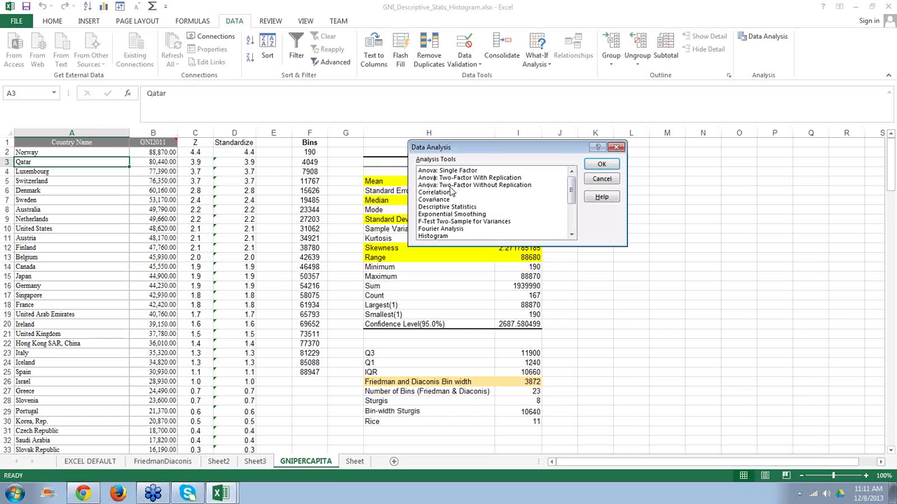
drag(573, 189, 573, 198)
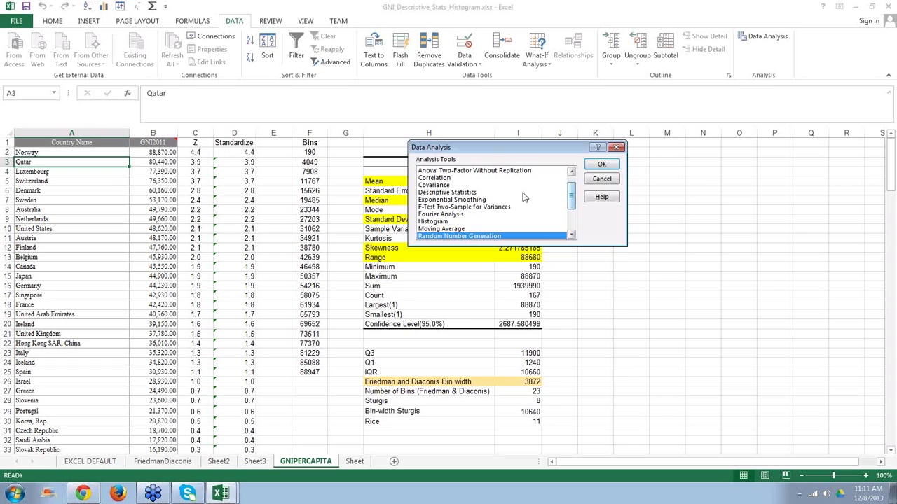
click(459, 191)
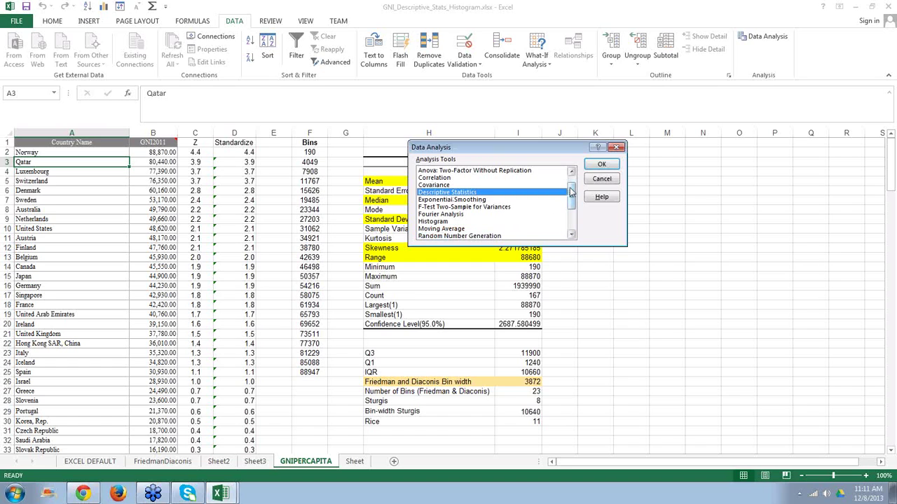
drag(571, 196, 572, 200)
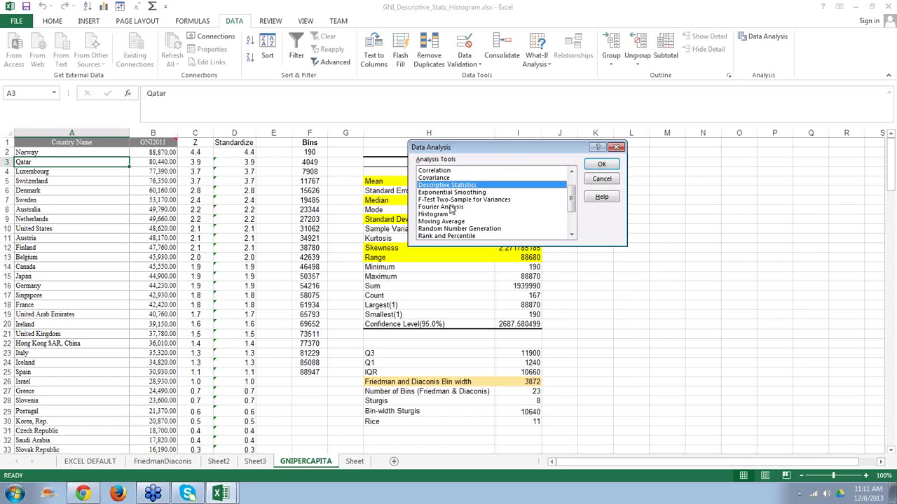
mouse_move(571, 198)
mouse_down()
mouse_move(572, 229)
mouse_move(570, 196)
mouse_up()
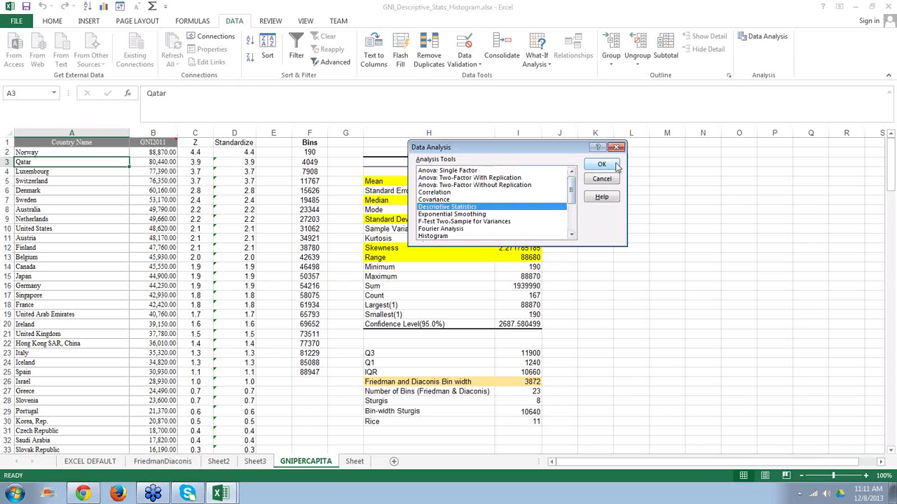
click(607, 165)
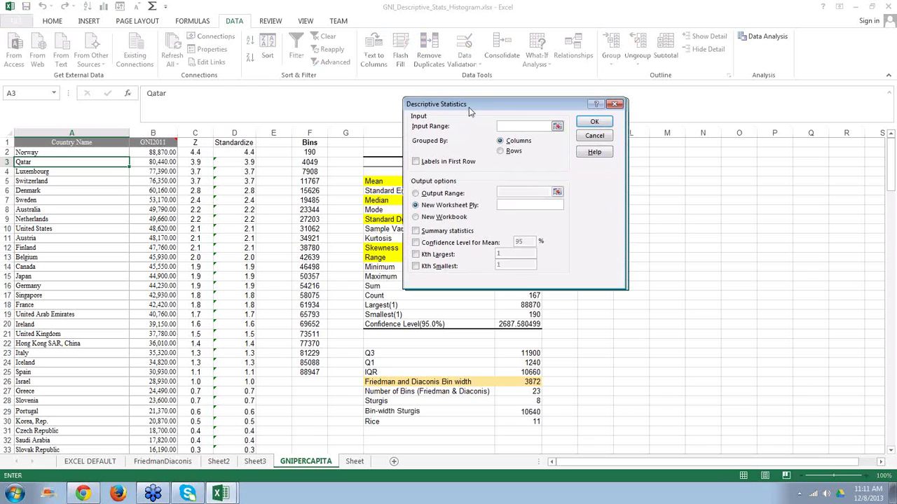
- Set the Descriptive Statistics input range to cells A1:A168 of the Country Name column
drag(469, 107, 457, 106)
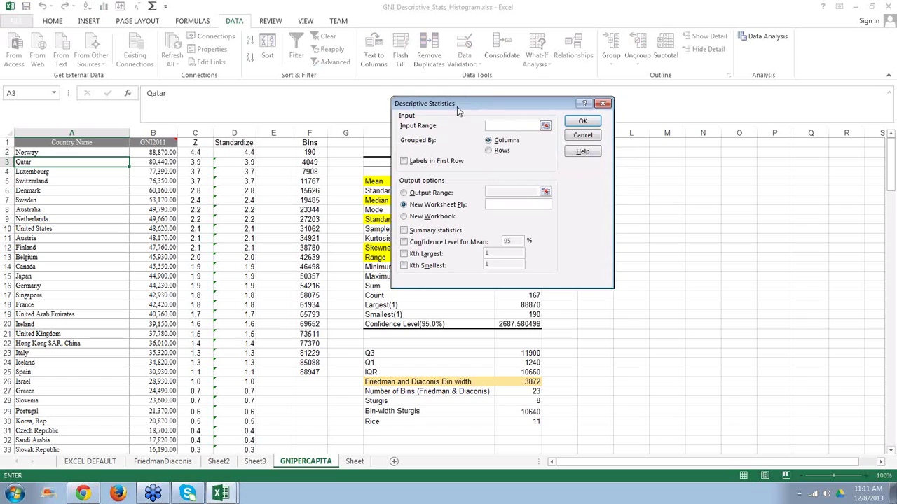
click(53, 144)
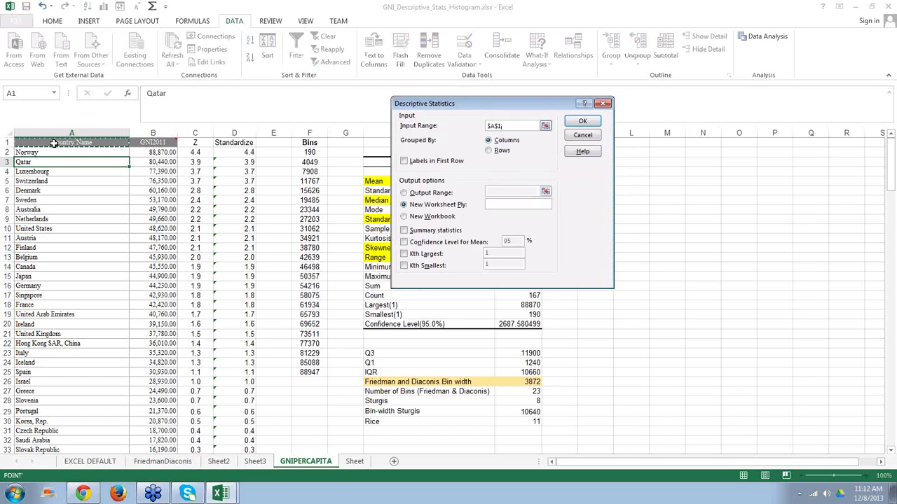
text(:)
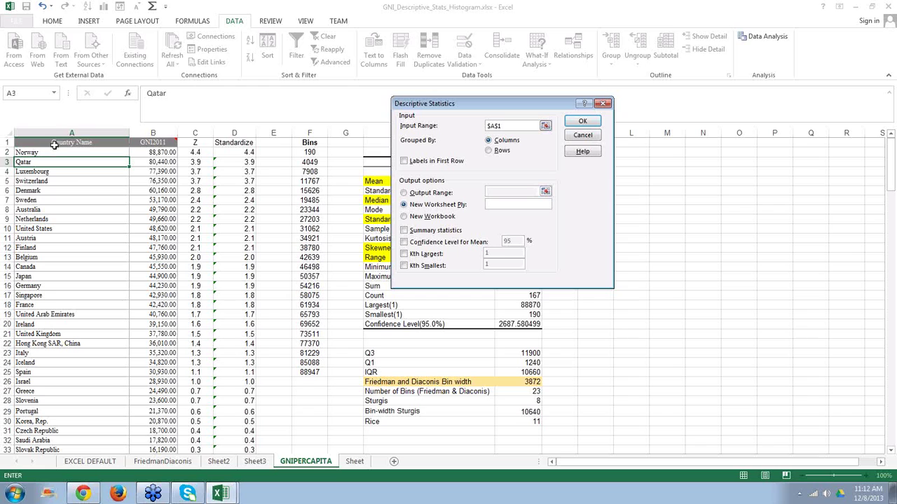
click(73, 189)
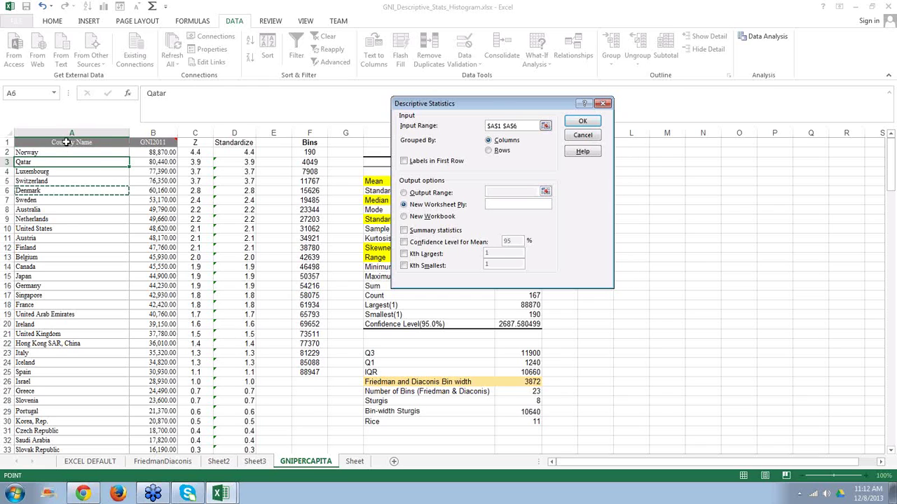
drag(66, 142, 100, 424)
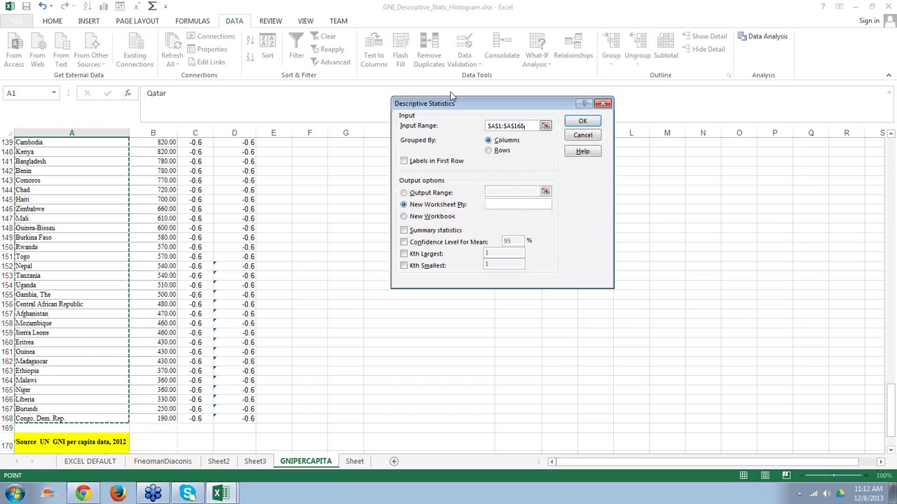
- Treat the first row of the input as labels and send the output to a new worksheet
click(405, 162)
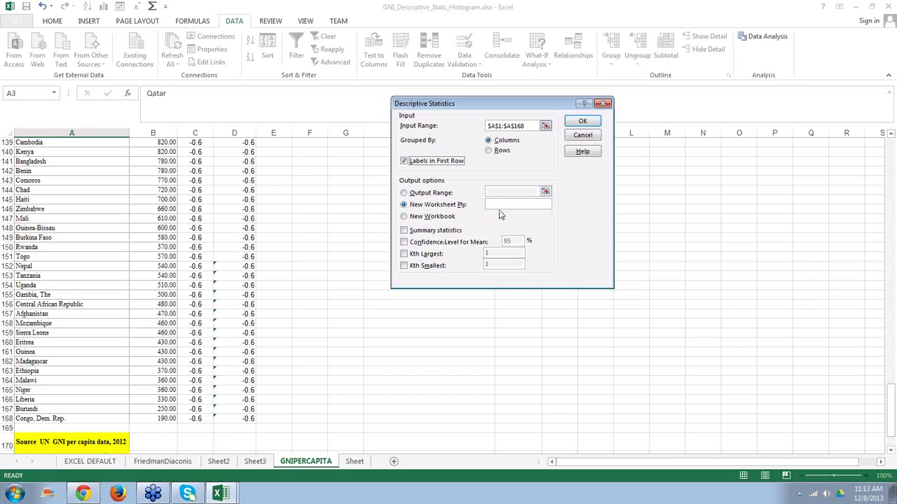
click(405, 195)
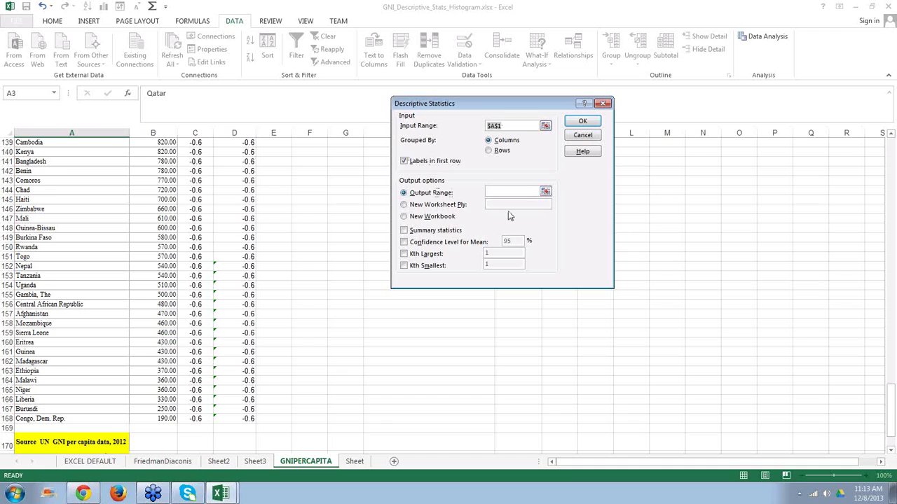
drag(476, 105, 163, 110)
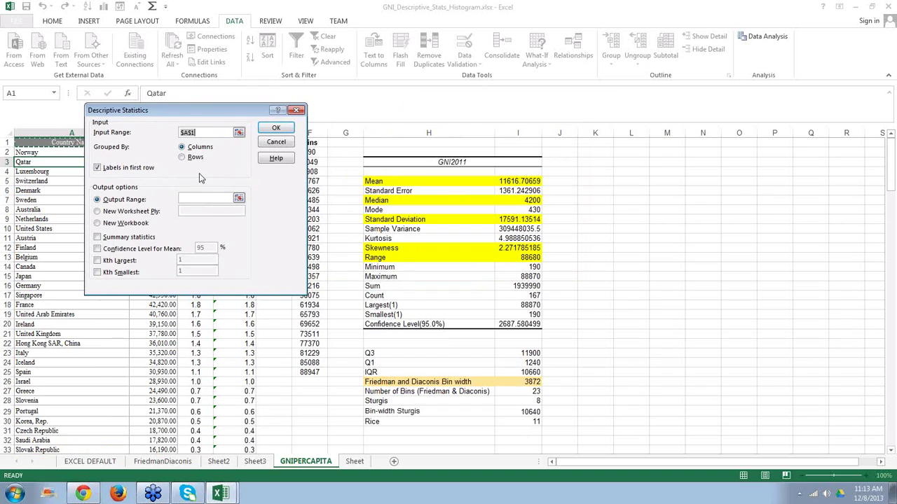
click(98, 213)
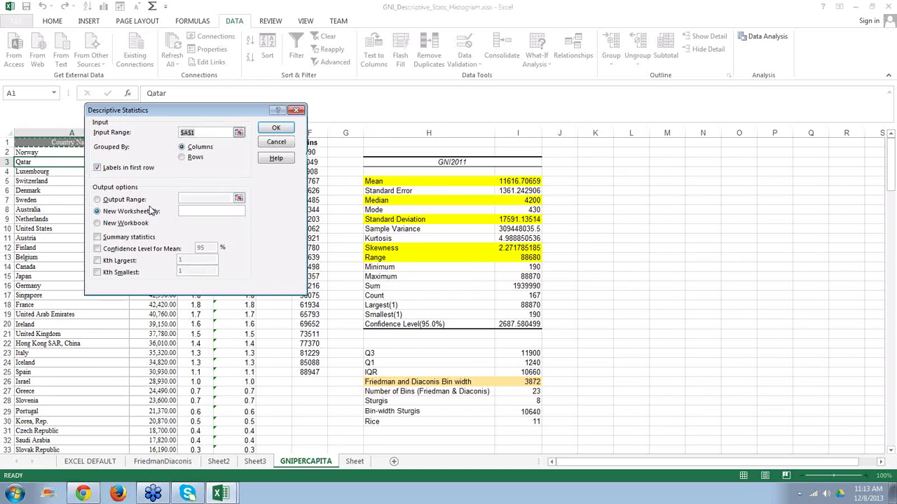
- Include summary statistics, a 95% confidence level for the mean, Kth largest 1 and Kth smallest 1, and try to run the analysis
click(98, 238)
click(97, 249)
click(97, 260)
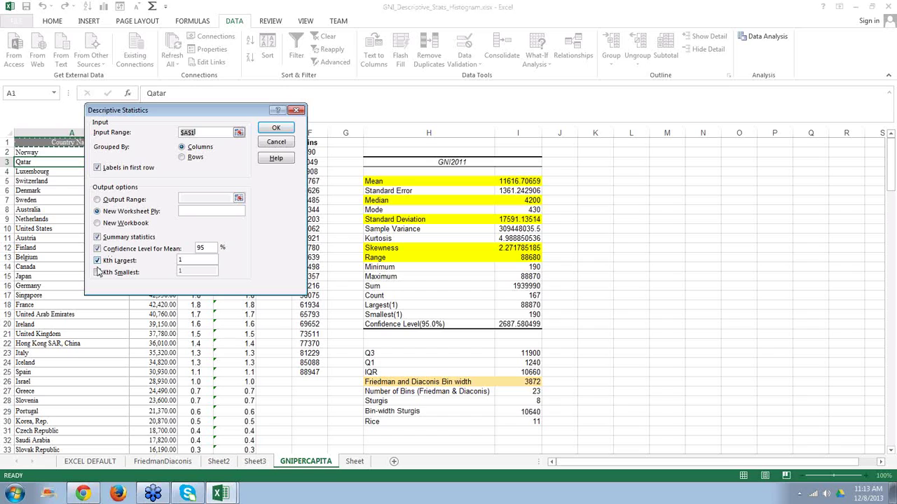
click(97, 274)
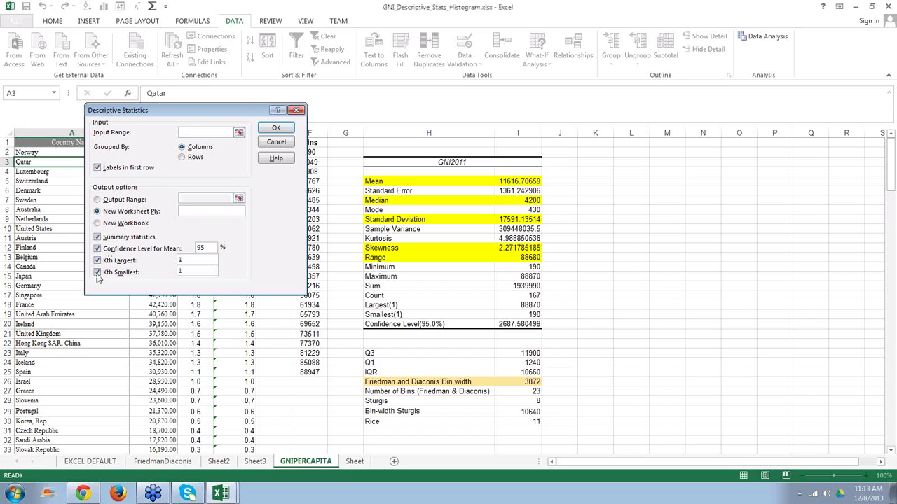
click(275, 127)
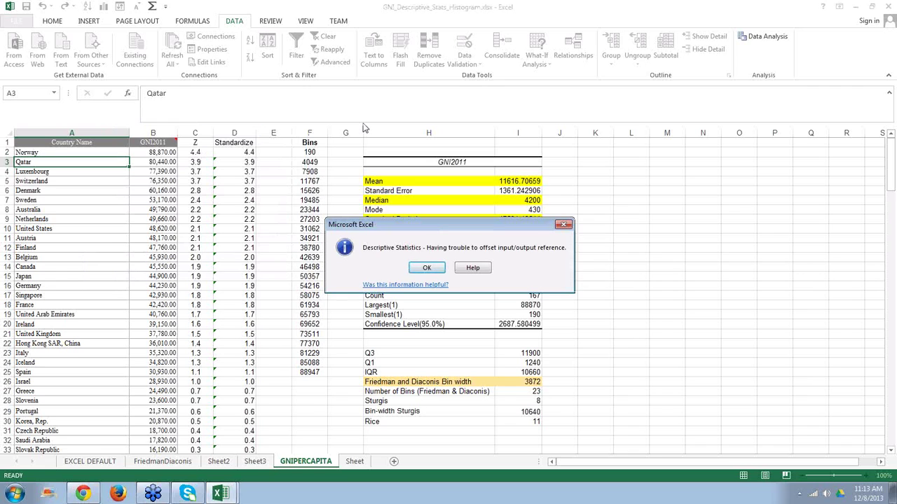
click(427, 270)
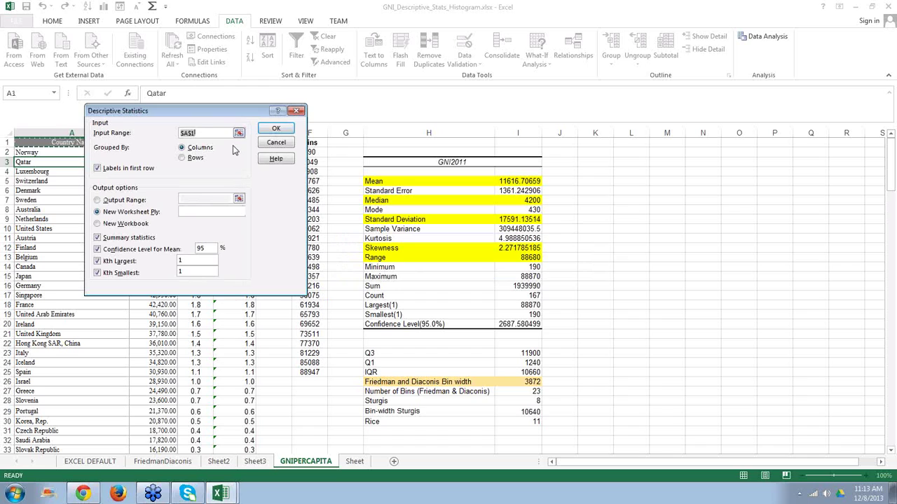
- Clear the input range and set it to the whole Country Name column, A:A
key(BackSpace)
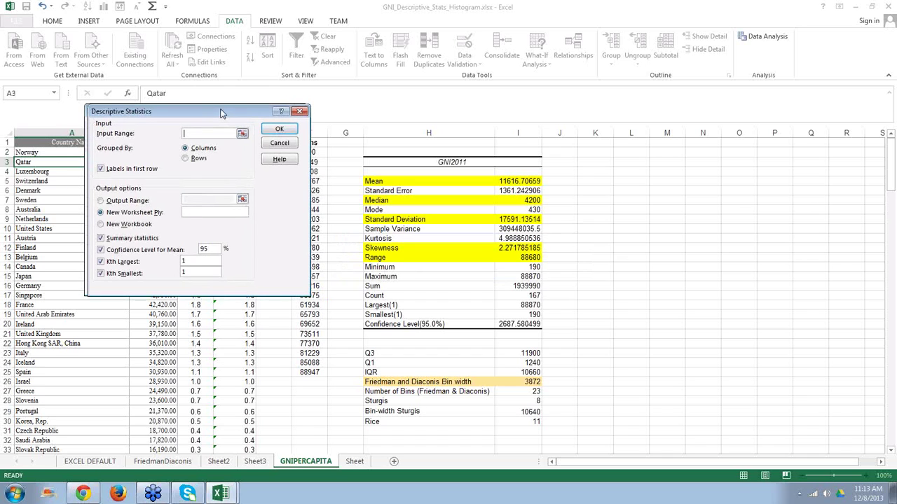
drag(220, 113, 390, 54)
drag(115, 140, 159, 261)
click(78, 133)
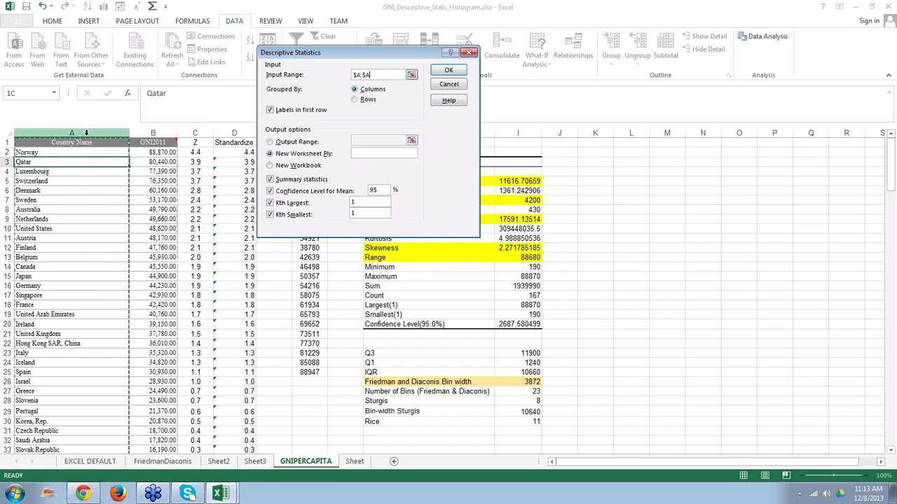
- Replace the input range with cells A1 and B168 spanning Country Name and GNI2011, and try to run the analysis
click(98, 206)
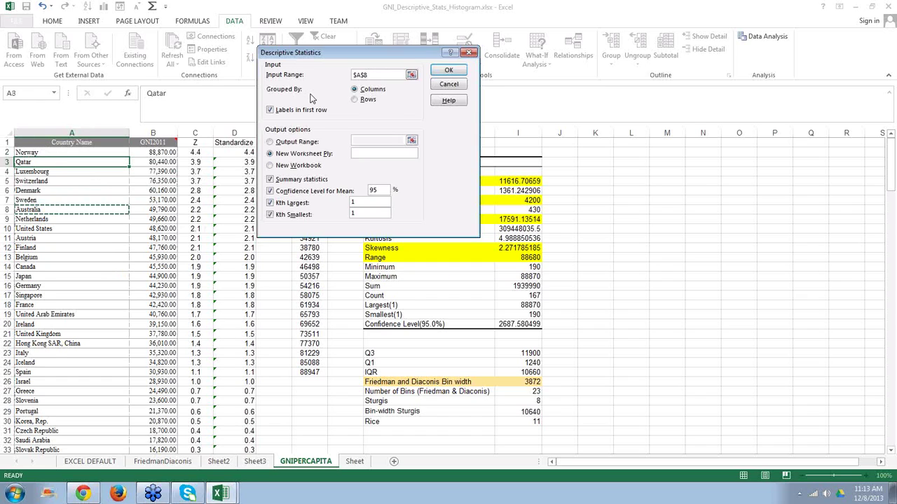
key(BackSpace)
key(BackSpace)
key(BackSpace)
key(BackSpace)
click(63, 142)
drag(33, 142, 175, 415)
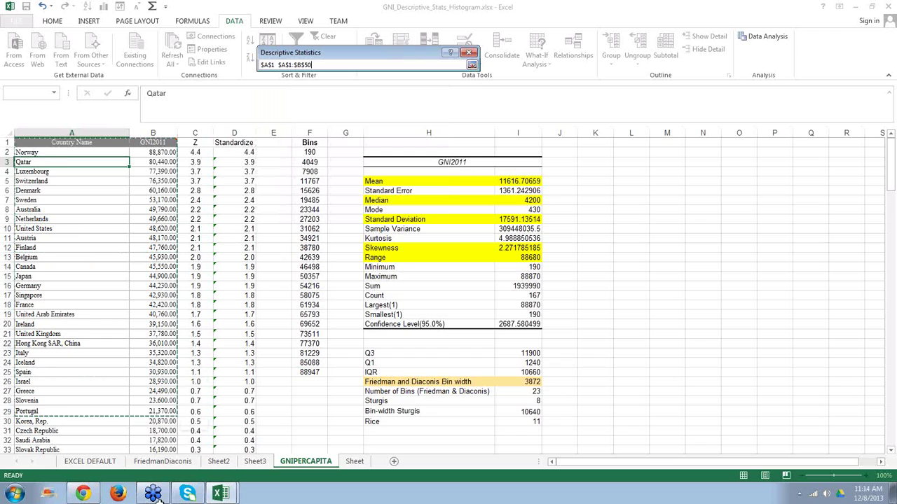
drag(160, 499, 152, 361)
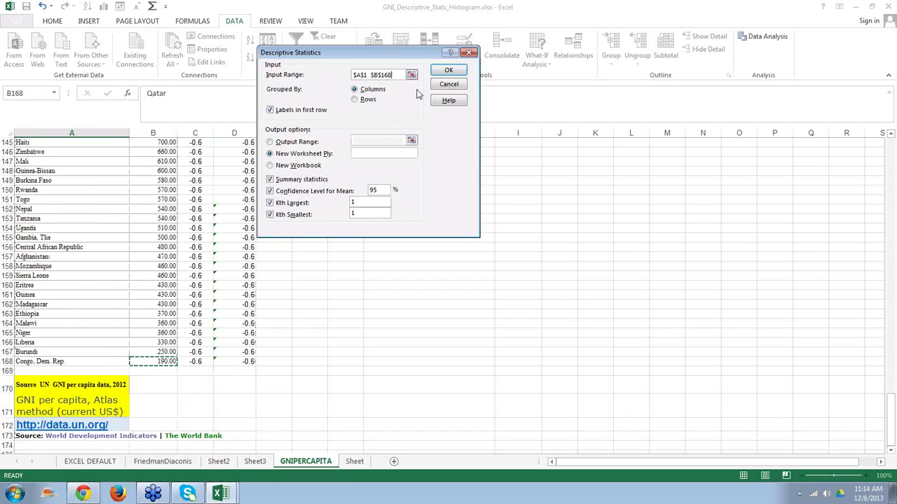
click(446, 72)
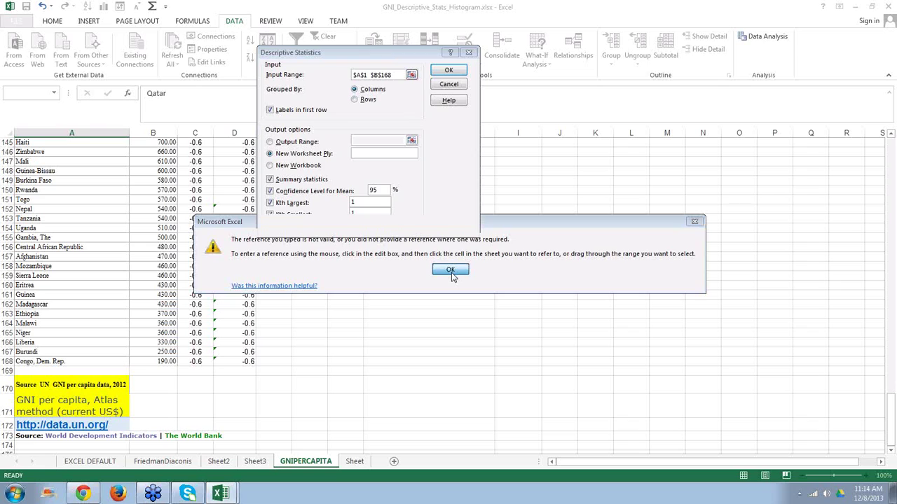
click(451, 270)
- Correct the input range to $A$1:$B$168, try to run Descriptive Statistics, and cancel the setup
click(369, 76)
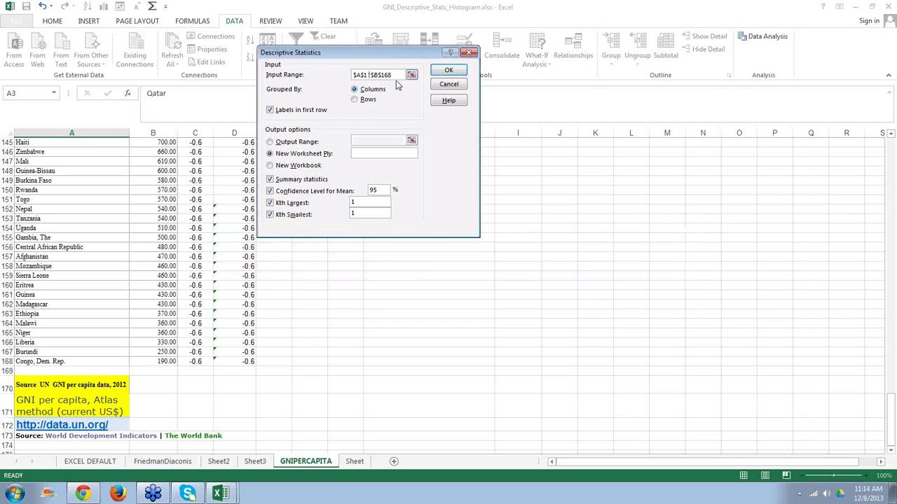
text(:)
click(449, 71)
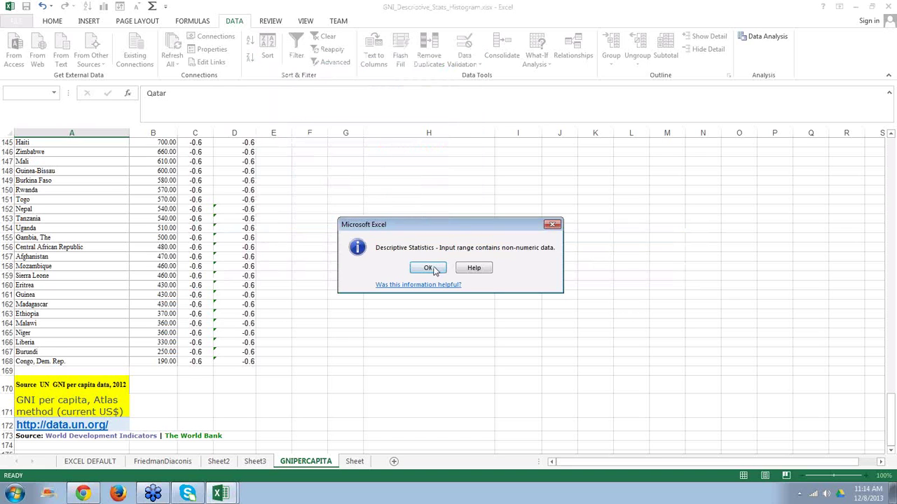
click(430, 269)
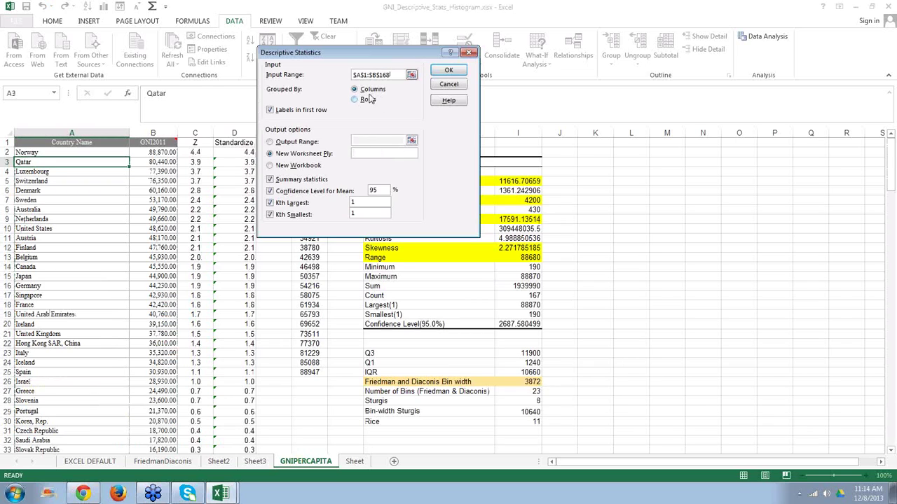
click(448, 72)
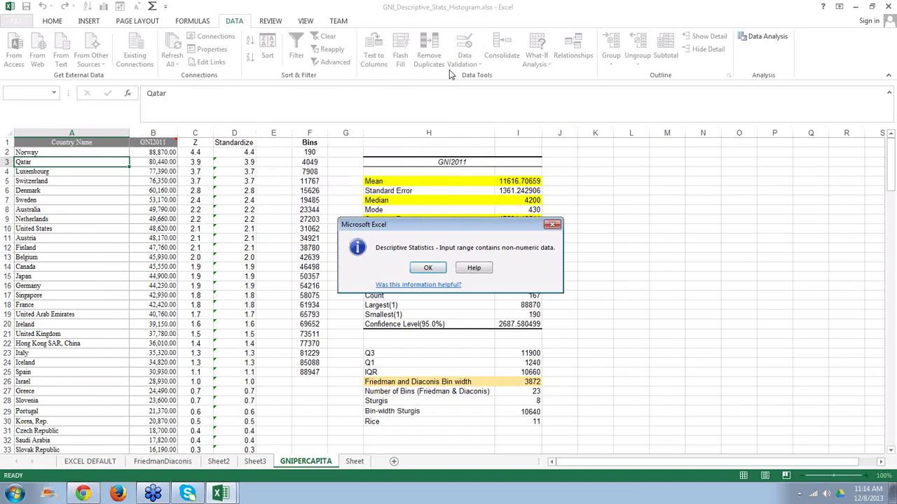
click(429, 267)
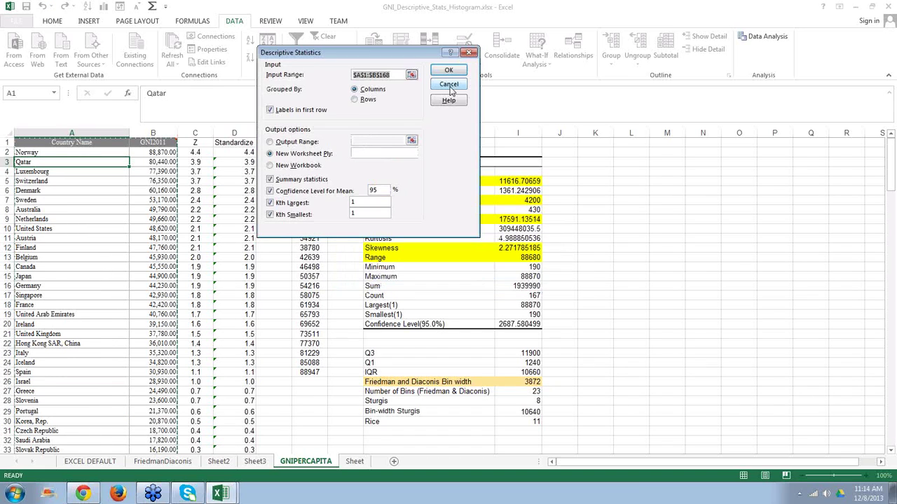
click(450, 88)
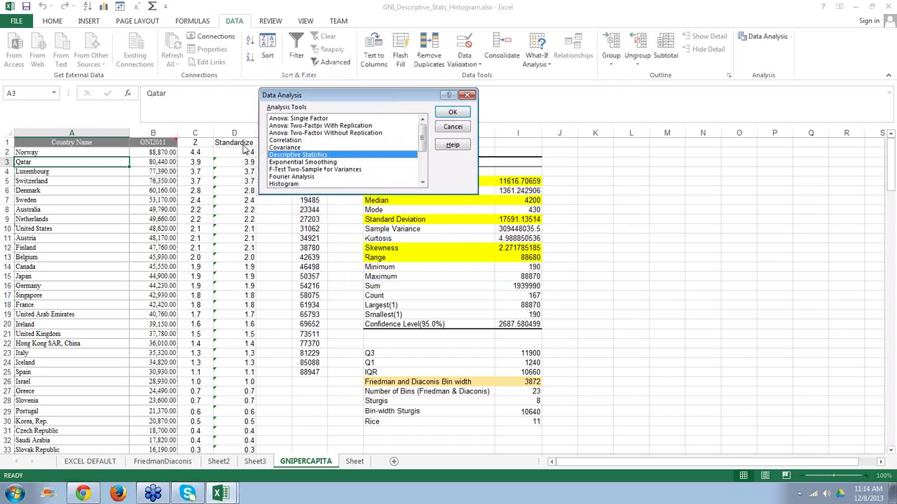
click(451, 113)
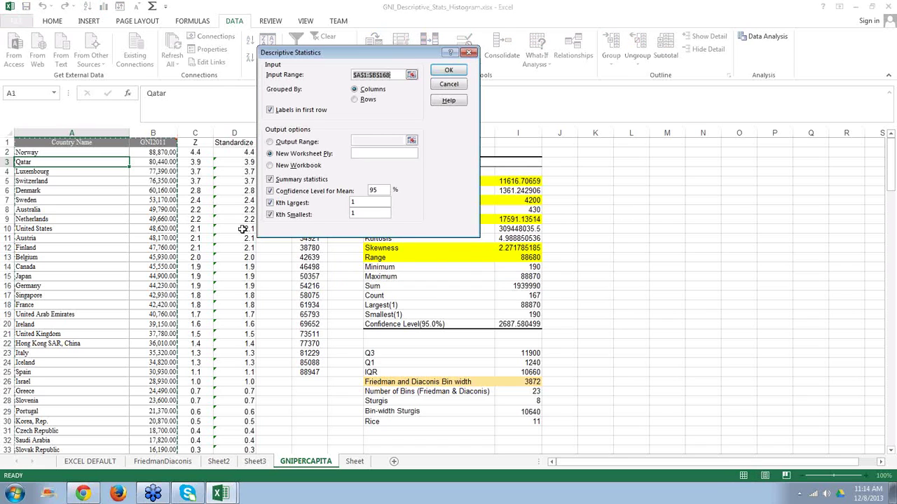
drag(891, 164, 895, 266)
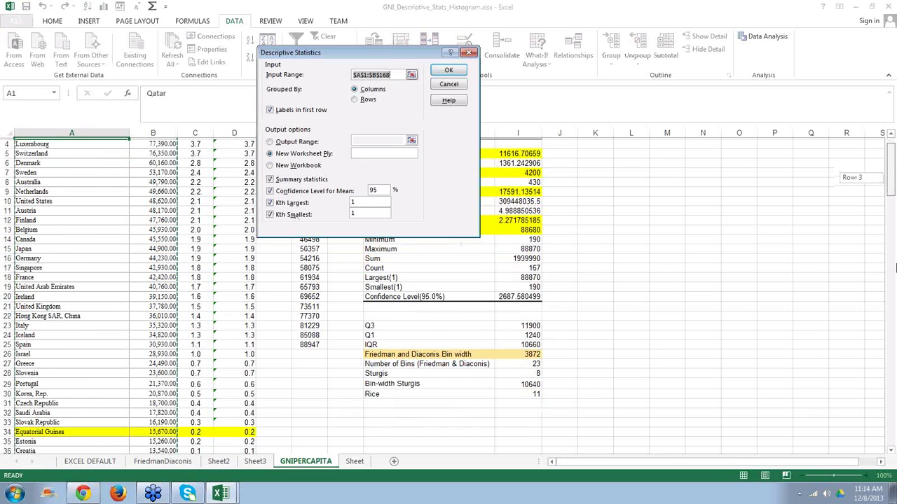
drag(894, 267, 895, 140)
click(65, 142)
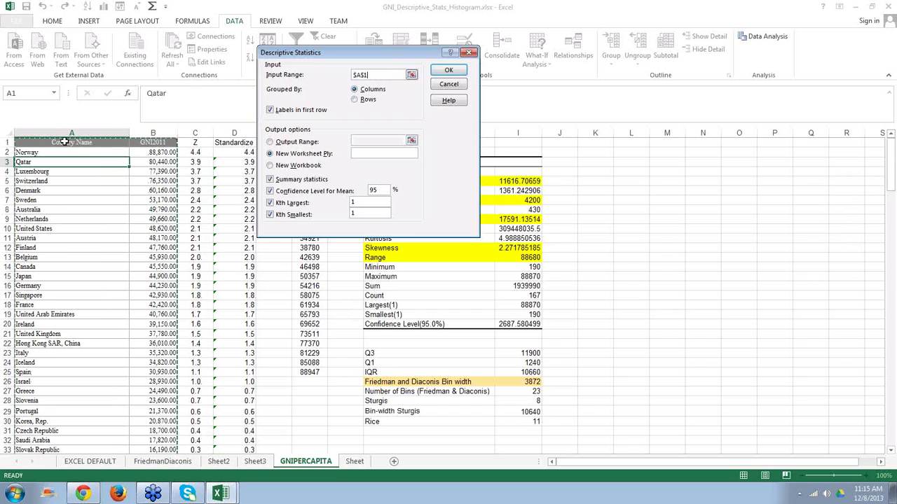
drag(64, 143, 159, 343)
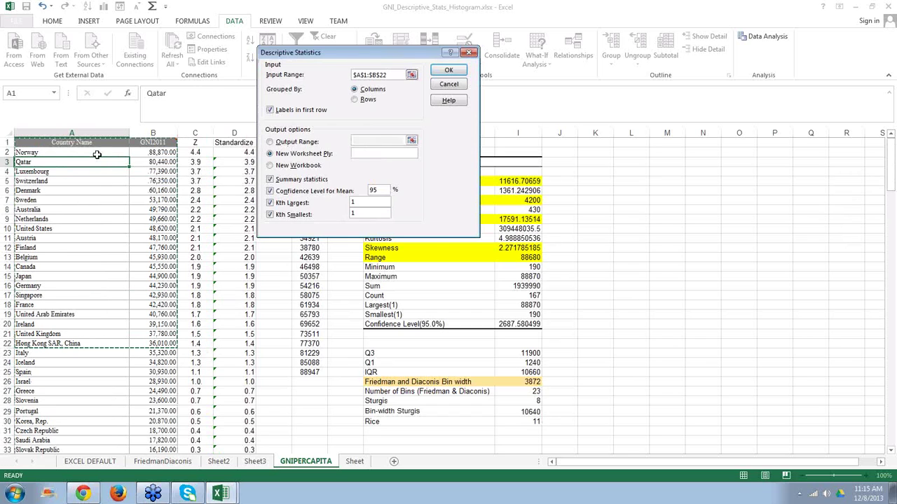
click(131, 267)
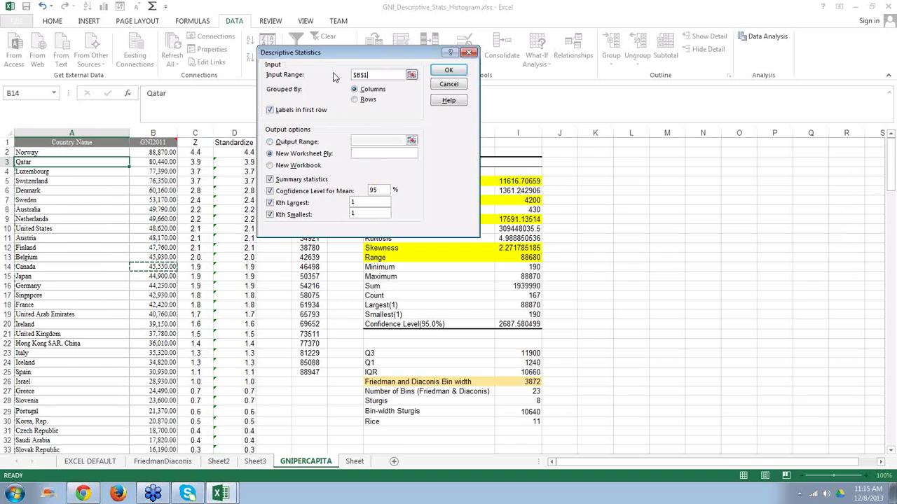
key(BackSpace)
key(BackSpace)
key(BackSpace)
key(BackSpace)
click(471, 54)
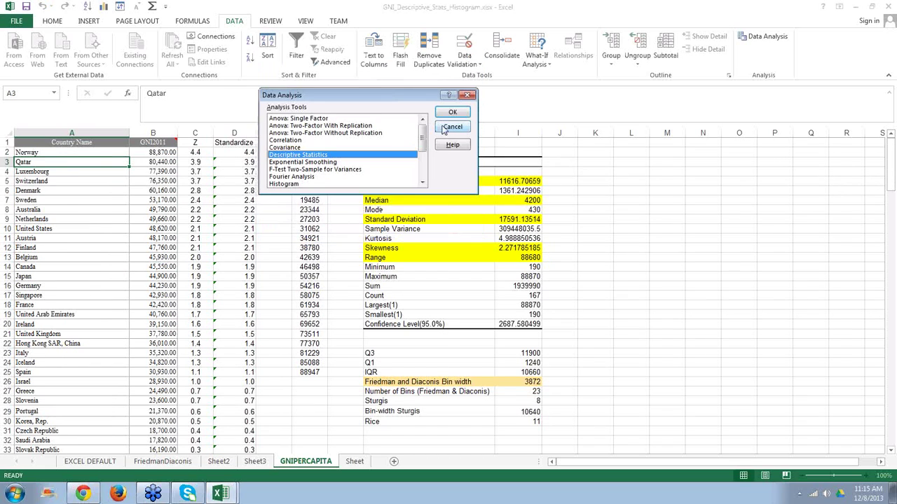
click(445, 127)
click(349, 232)
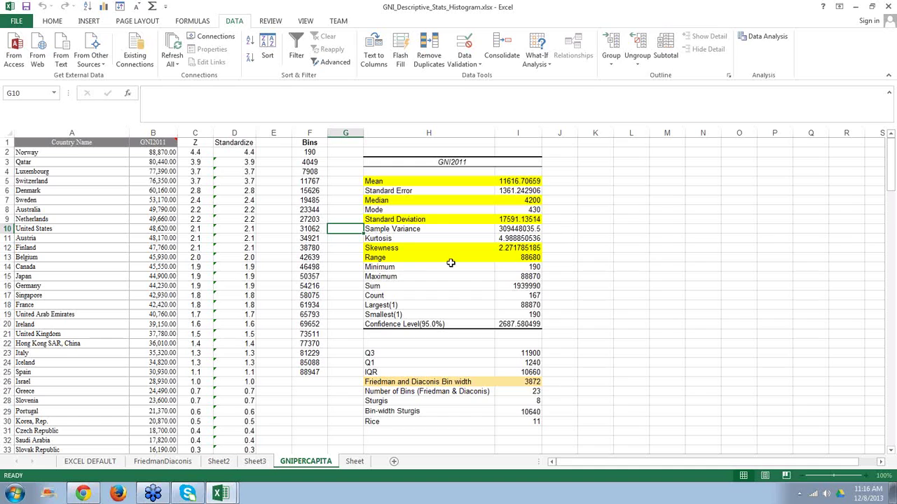
- Examine the Skewness and Range rows in the GNI2011 descriptive statistics table
click(400, 248)
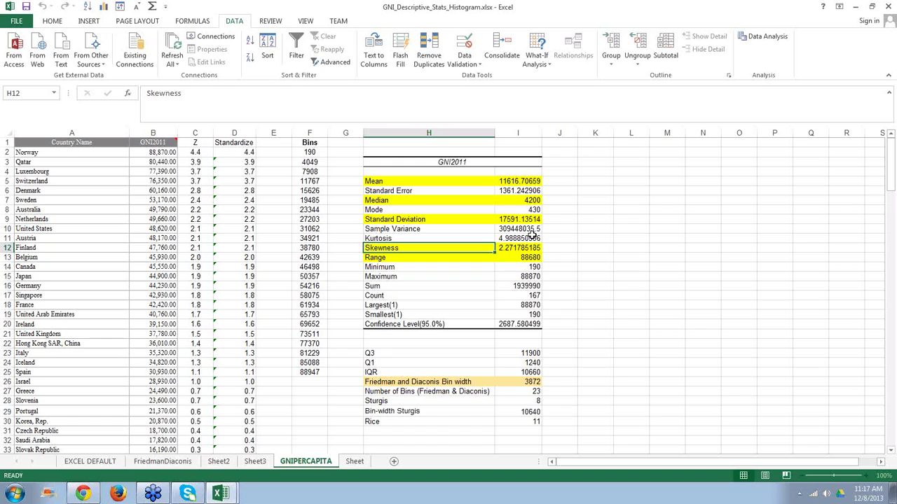
click(389, 258)
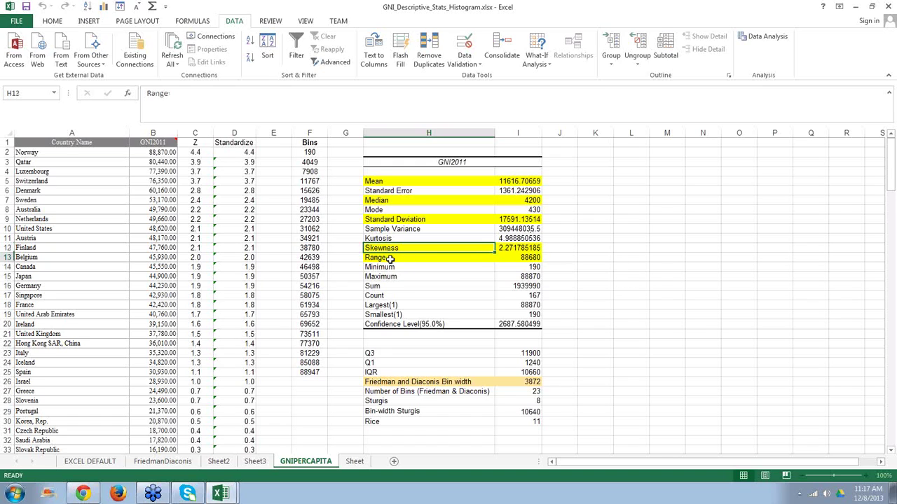
drag(390, 258, 536, 259)
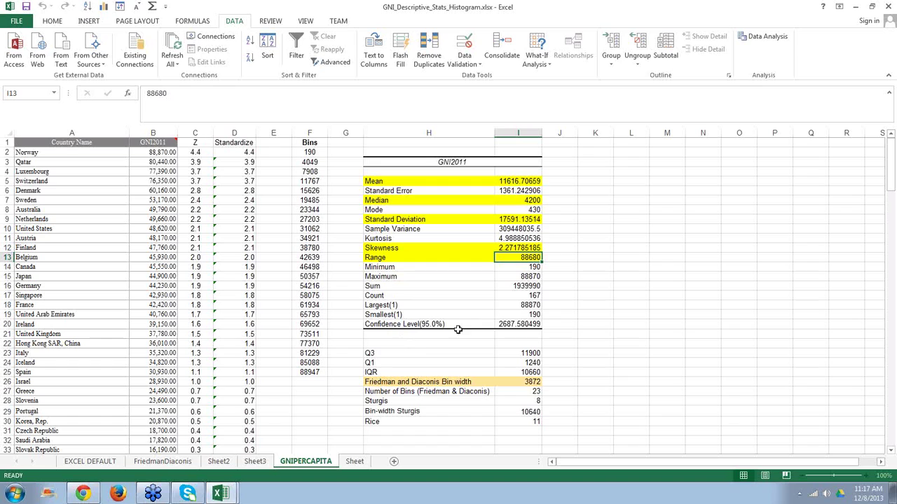
click(614, 313)
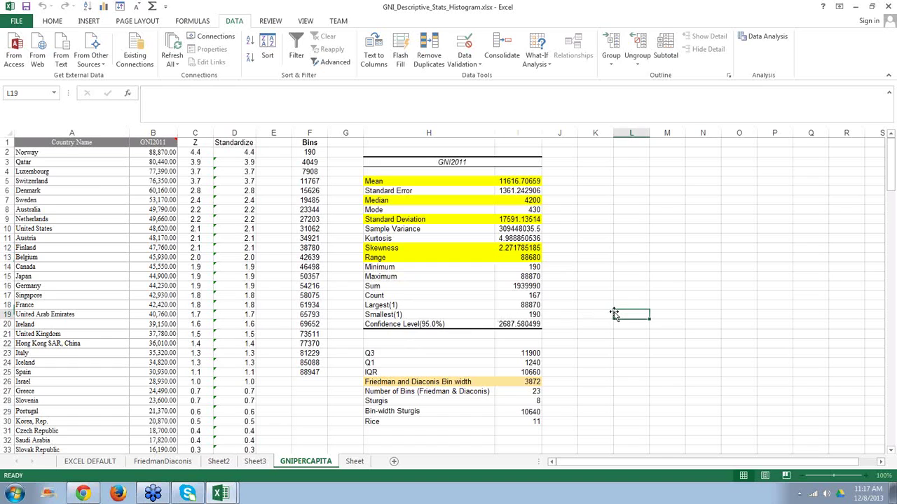
- Reopen Descriptive Statistics and select the Country Name and GNI2011 cells A1:B168 as the input range
click(41, 147)
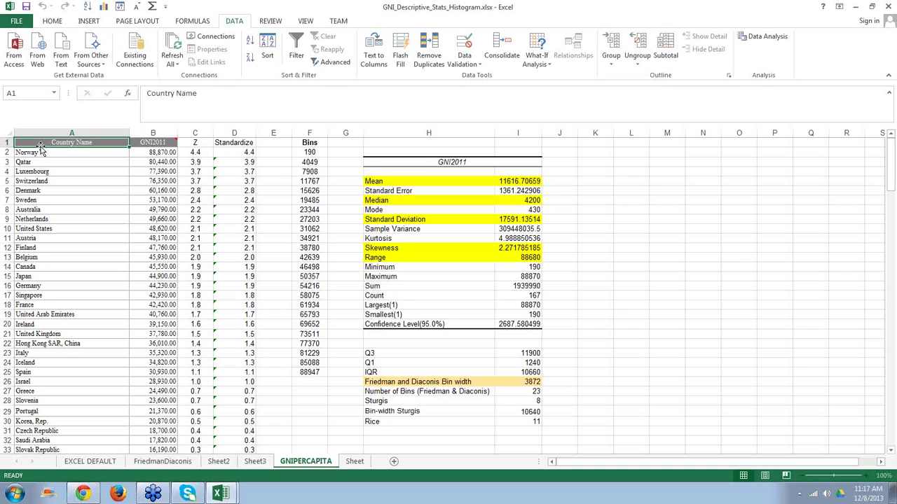
click(66, 180)
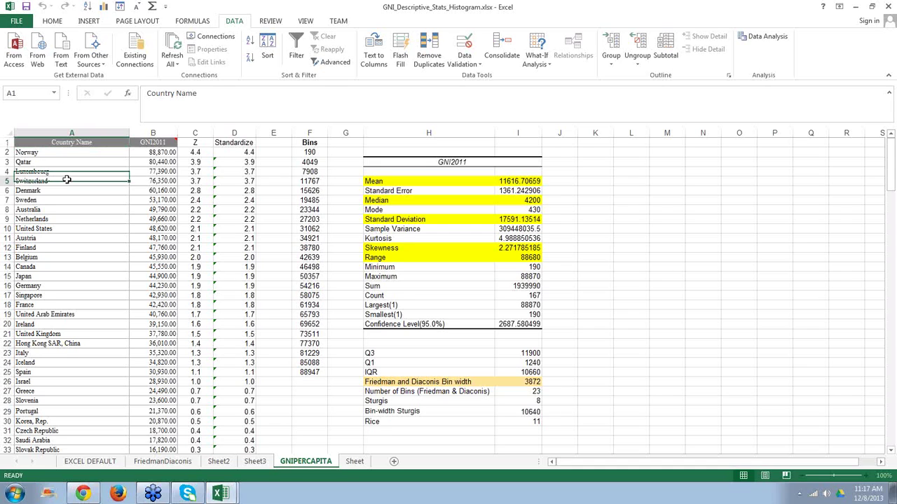
click(87, 145)
drag(87, 147, 141, 181)
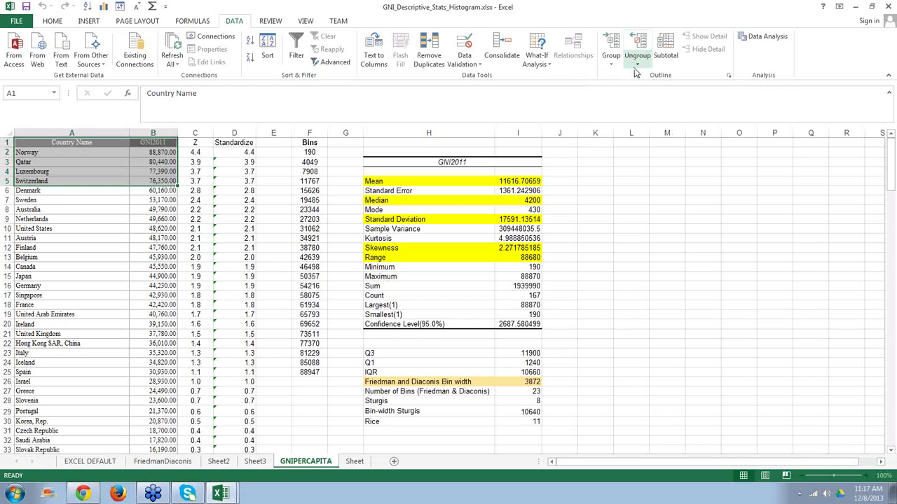
click(760, 37)
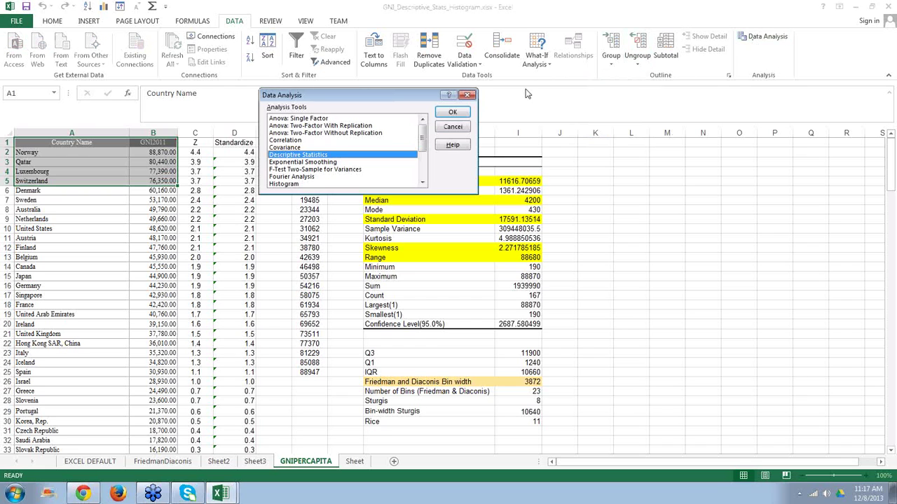
click(453, 112)
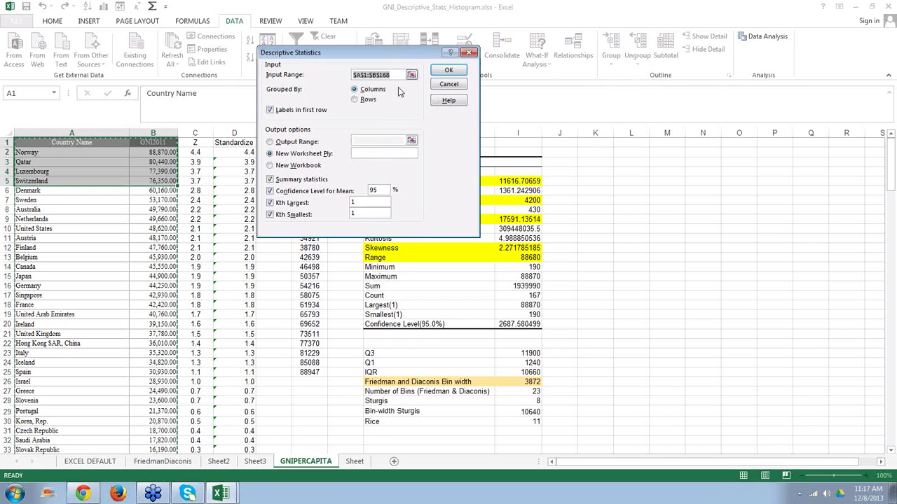
key(BackSpace)
click(27, 151)
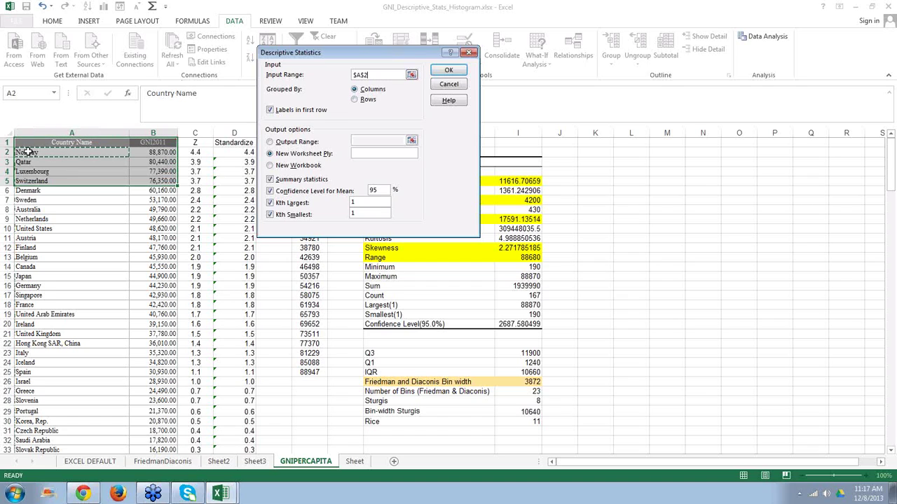
drag(28, 142, 175, 371)
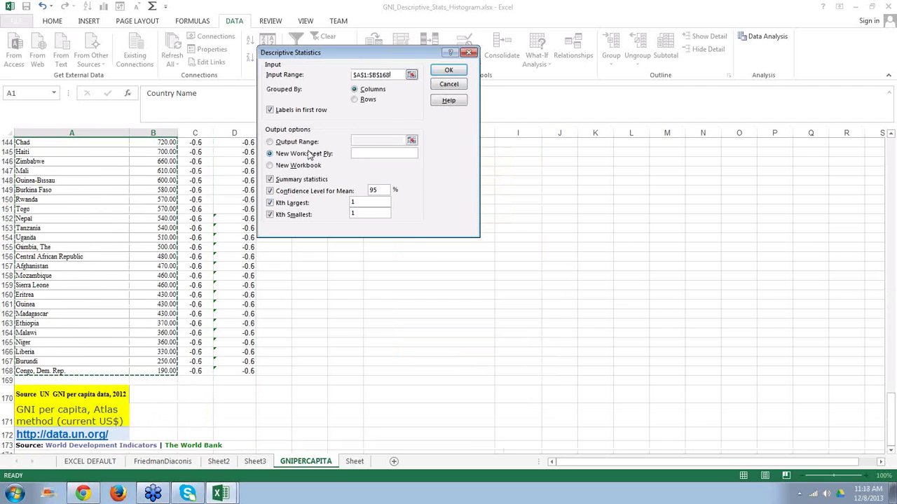
- Try to run Descriptive Statistics on both columns, and close the analysis without generating output
click(450, 72)
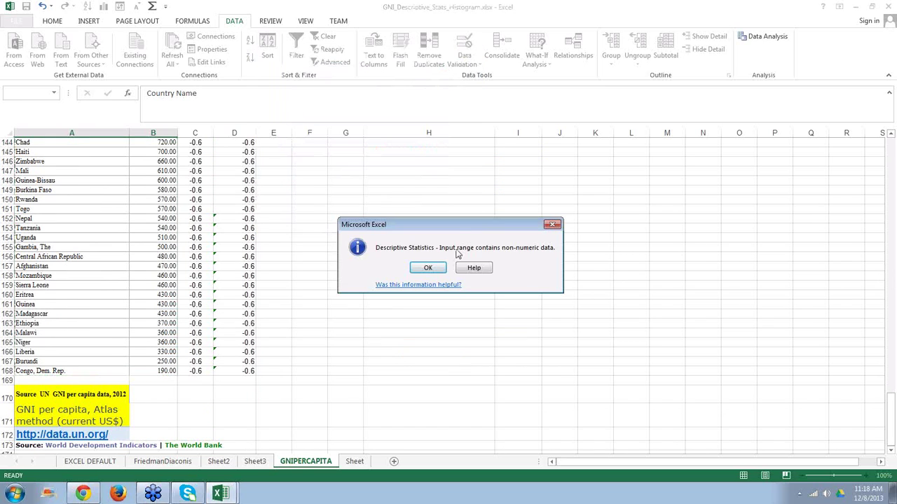
click(431, 268)
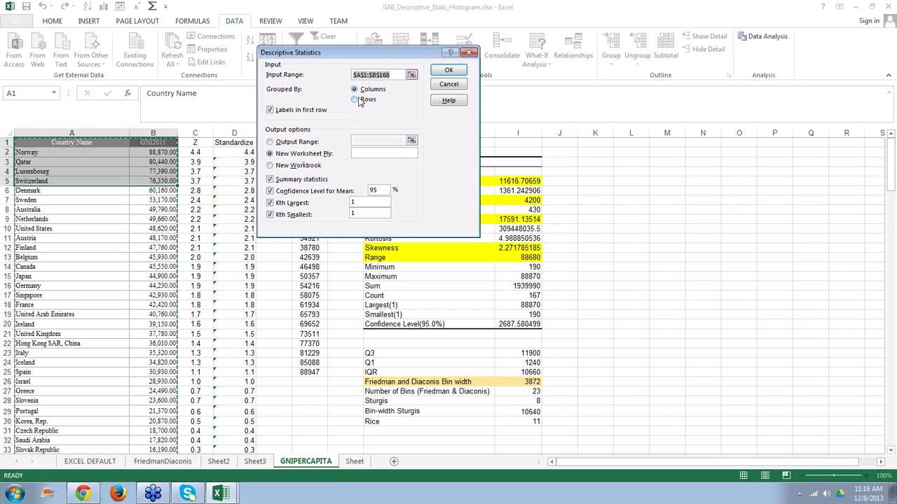
click(397, 75)
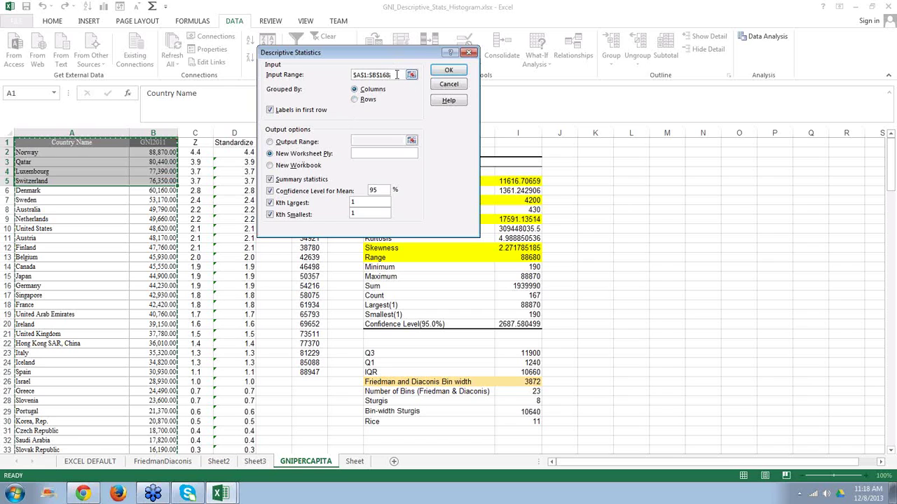
click(455, 84)
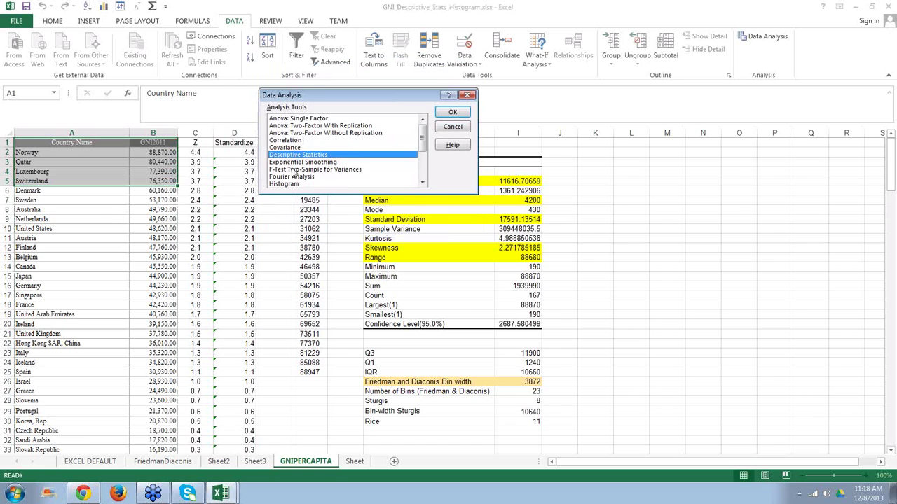
click(448, 127)
- Review the existing GNI2011 descriptive statistics table by selecting cells H3:I22
click(302, 241)
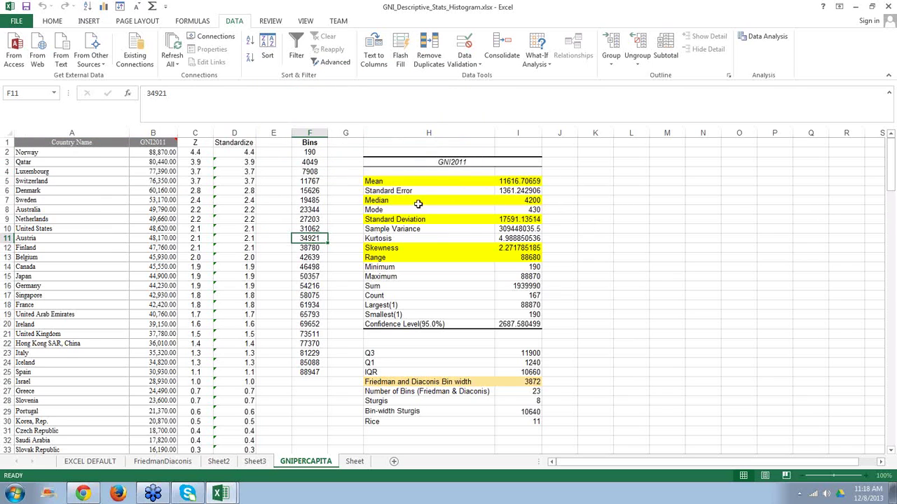
click(388, 163)
drag(475, 181, 520, 341)
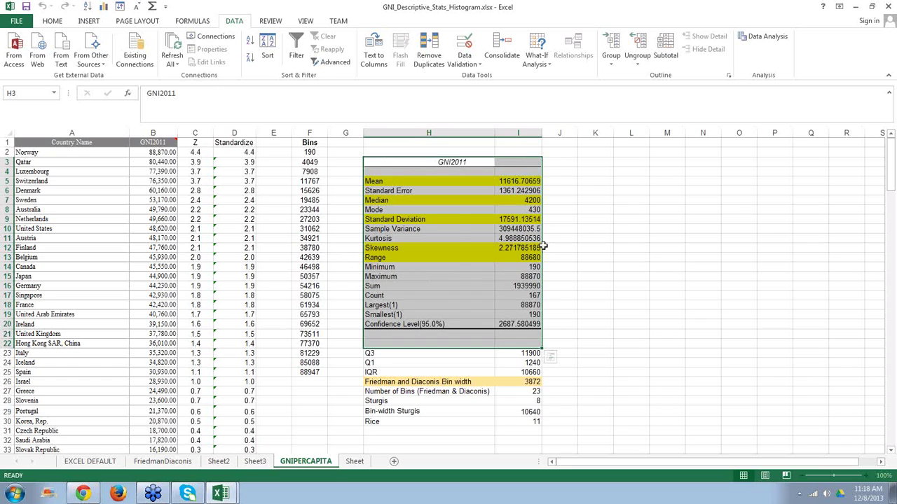
click(572, 251)
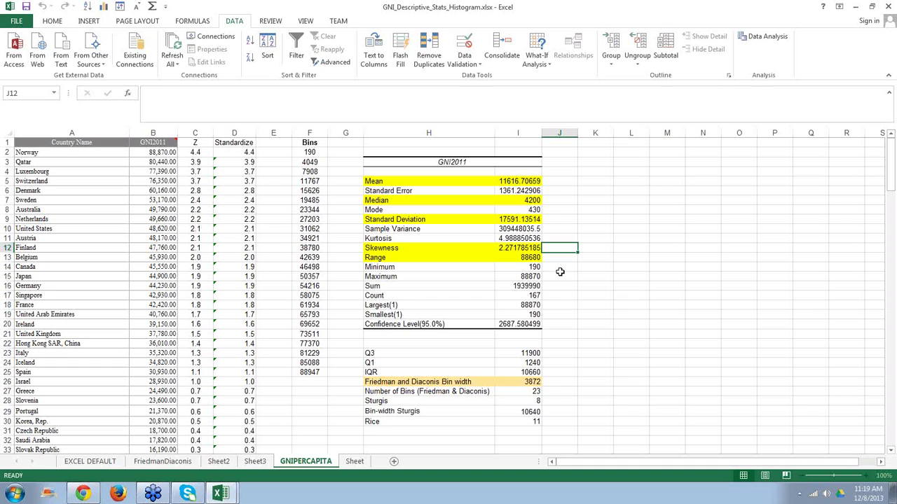
- Open the Histogram analysis tool and examine its input range, bin range and output options
click(624, 273)
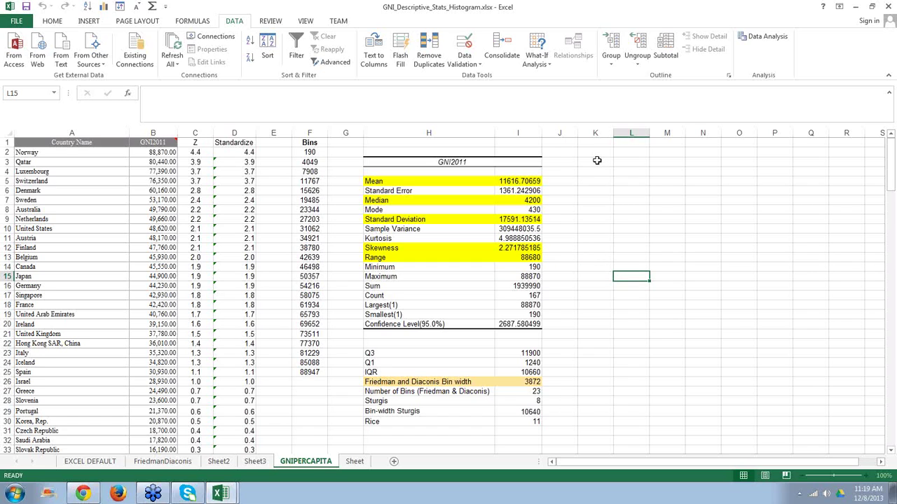
click(749, 40)
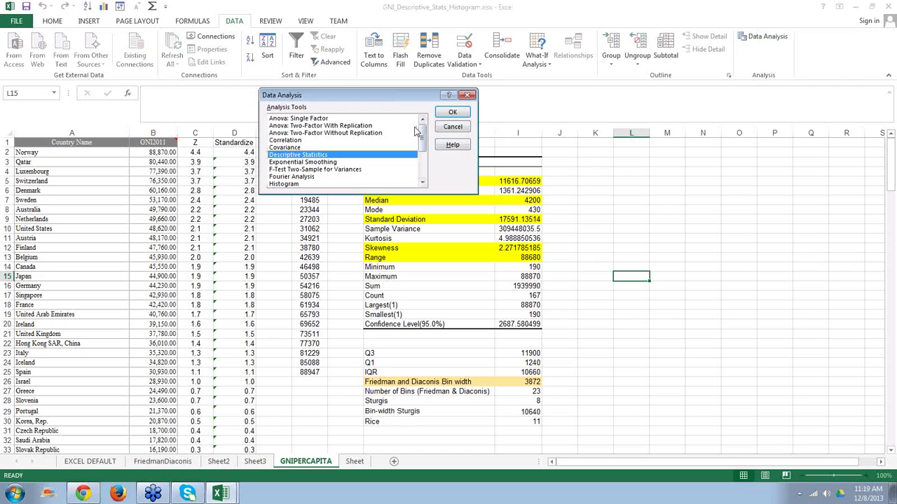
drag(418, 131, 418, 144)
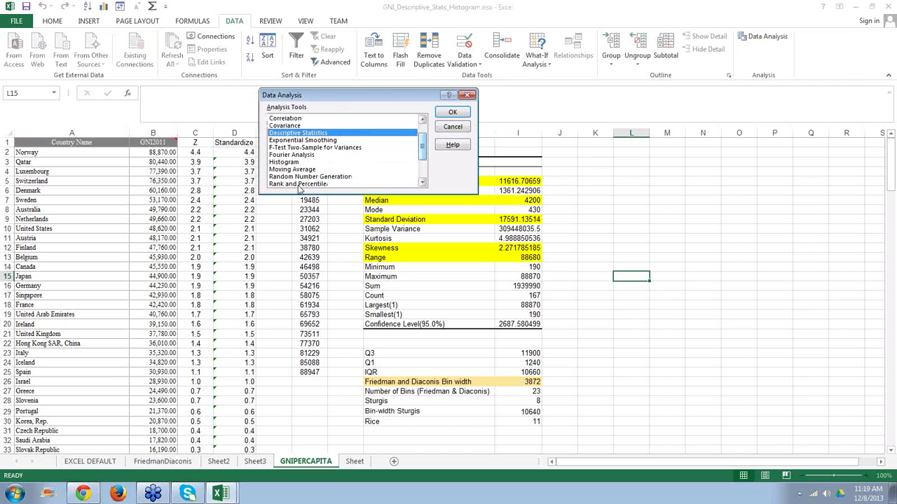
click(288, 162)
click(452, 113)
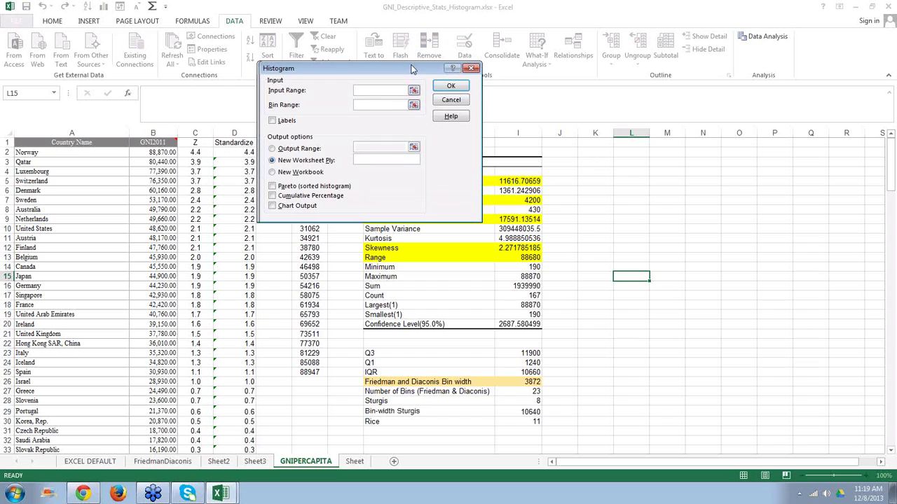
drag(413, 70, 569, 56)
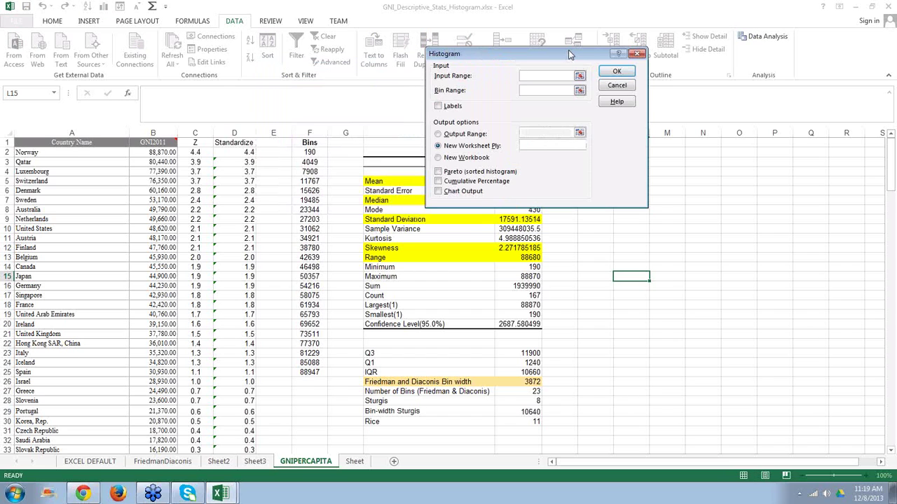
click(543, 89)
click(543, 90)
drag(566, 56, 246, 60)
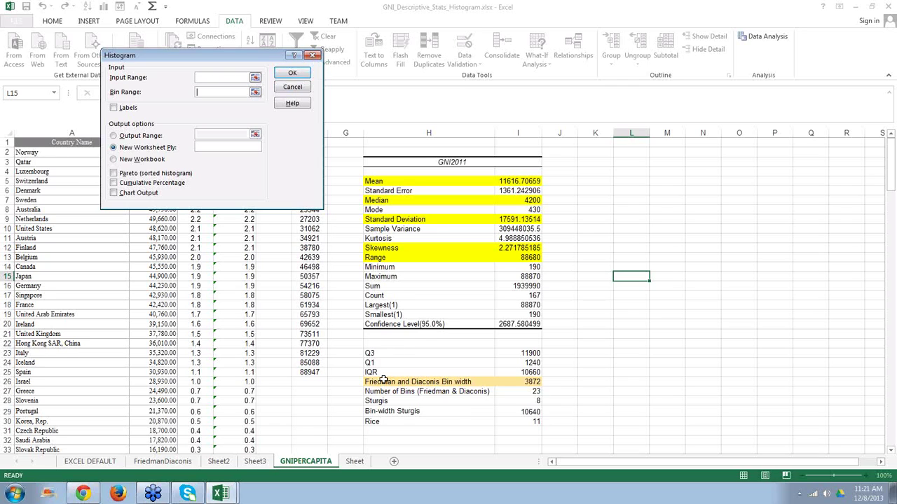
- Try the Sturgis value in cell I28 as the histogram bin range, and close the analysis without generating output
click(538, 401)
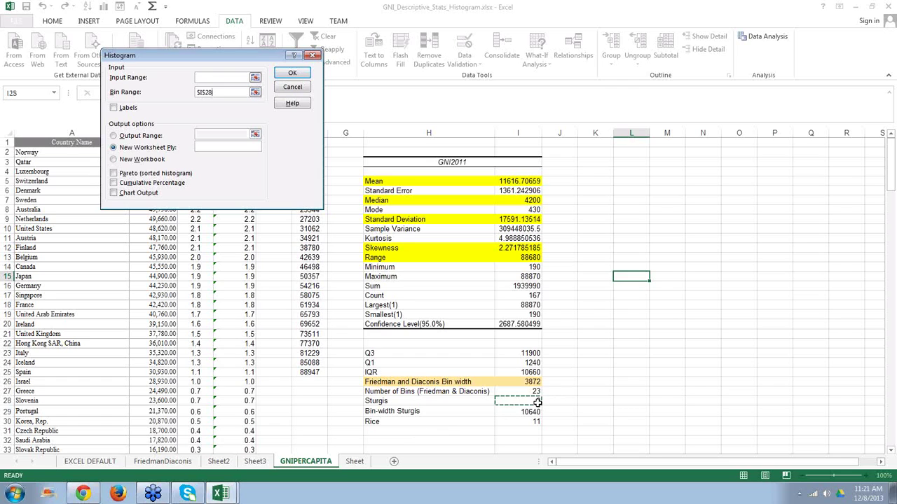
click(300, 88)
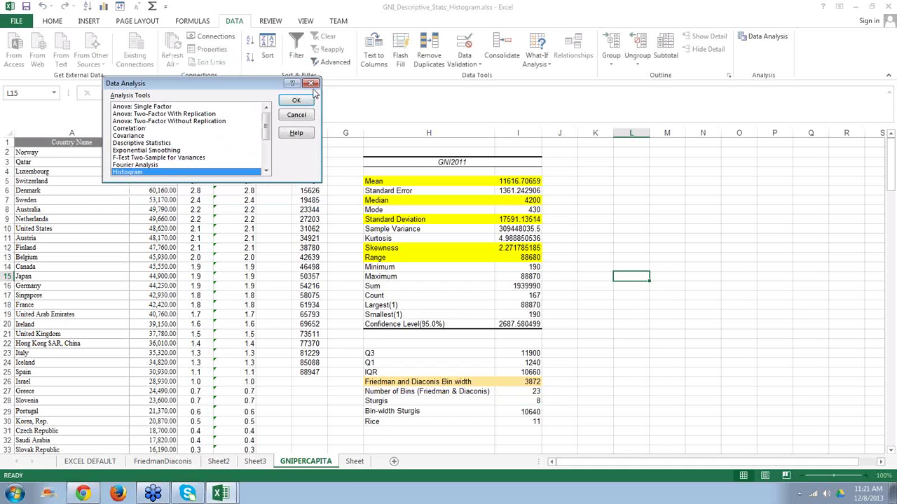
click(297, 113)
- Calculate the logarithmic part of Sturgis' rule in cell K28 with the formula =3.3*log10(167)
click(581, 404)
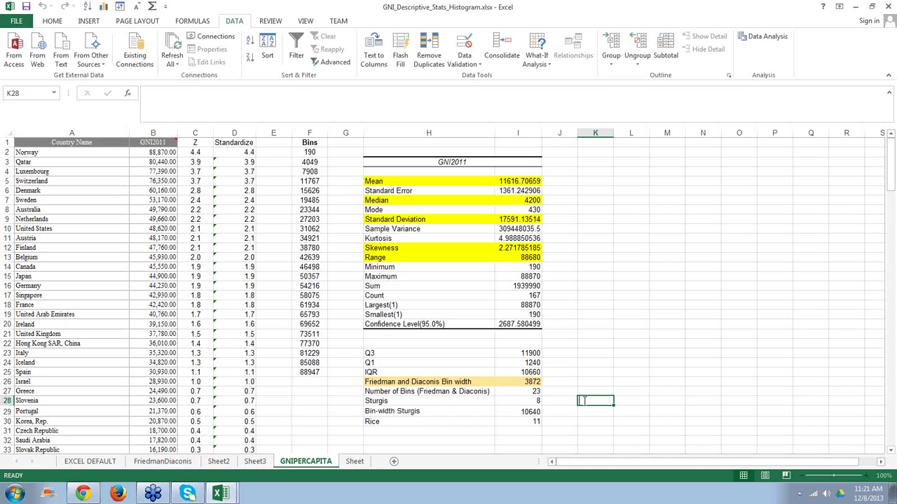
text(3.3)
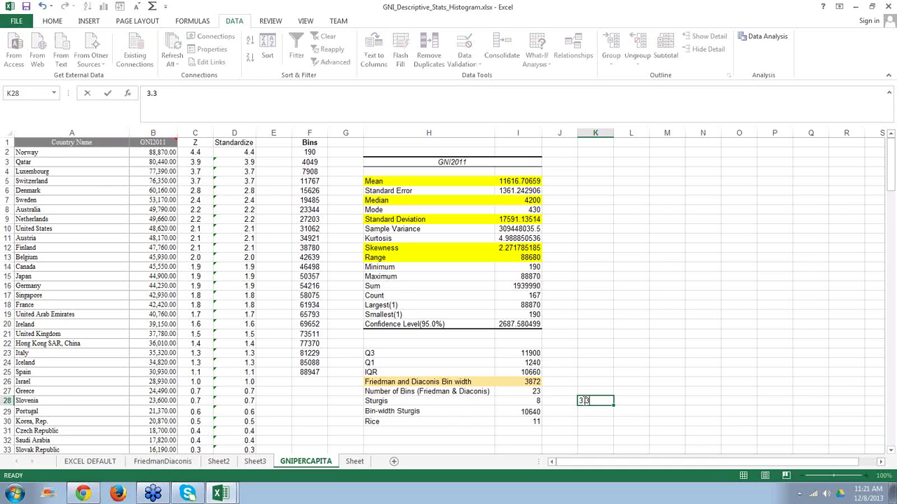
text(*log10(167))
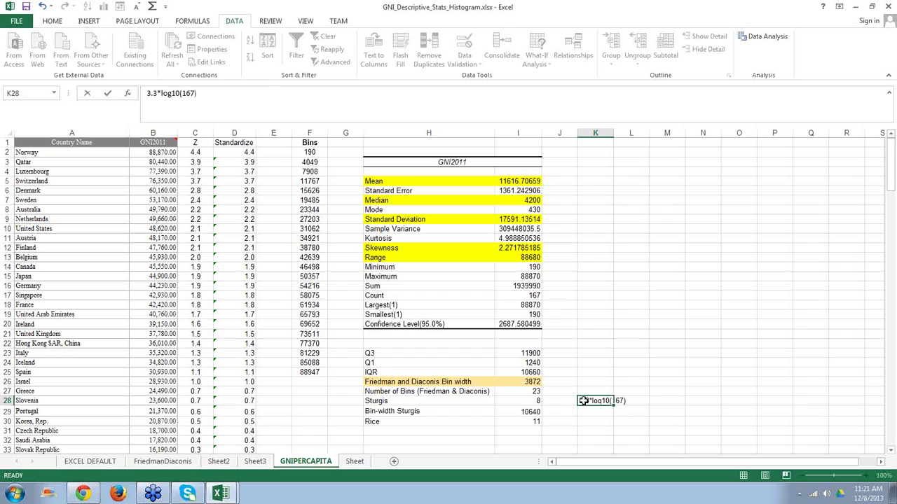
key(Return)
click(583, 401)
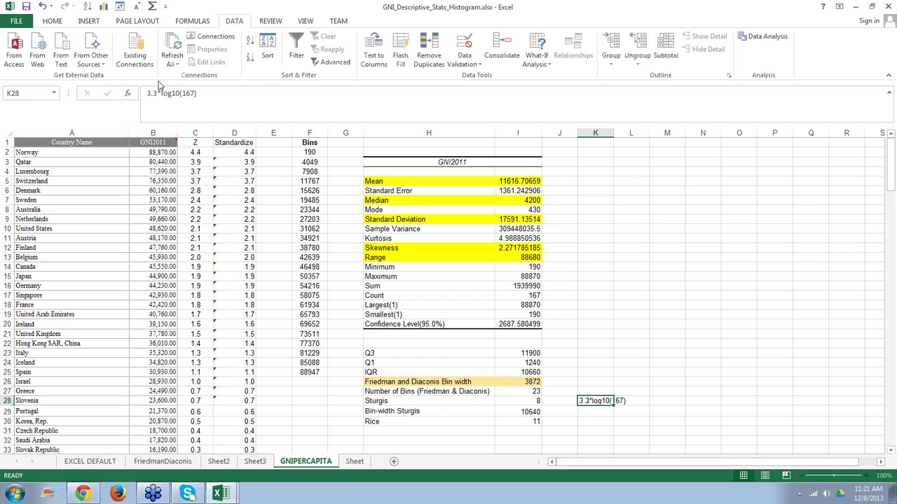
click(148, 93)
text(=)
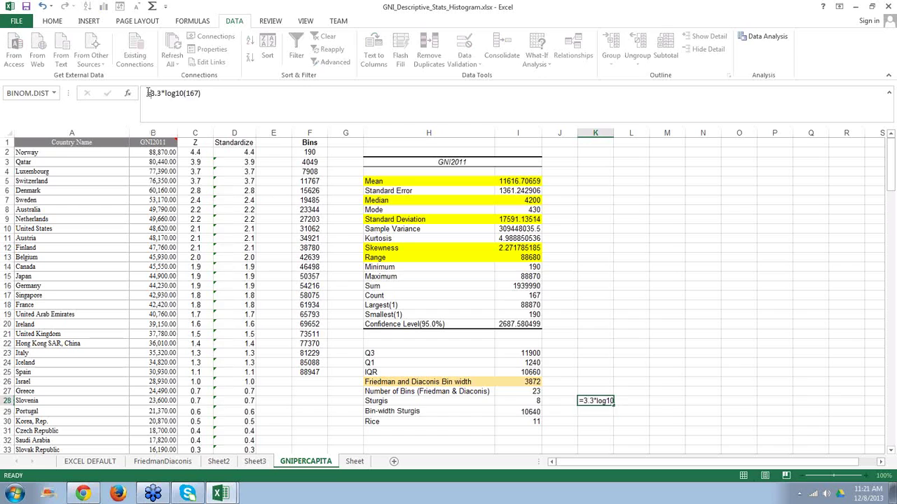
key(Return)
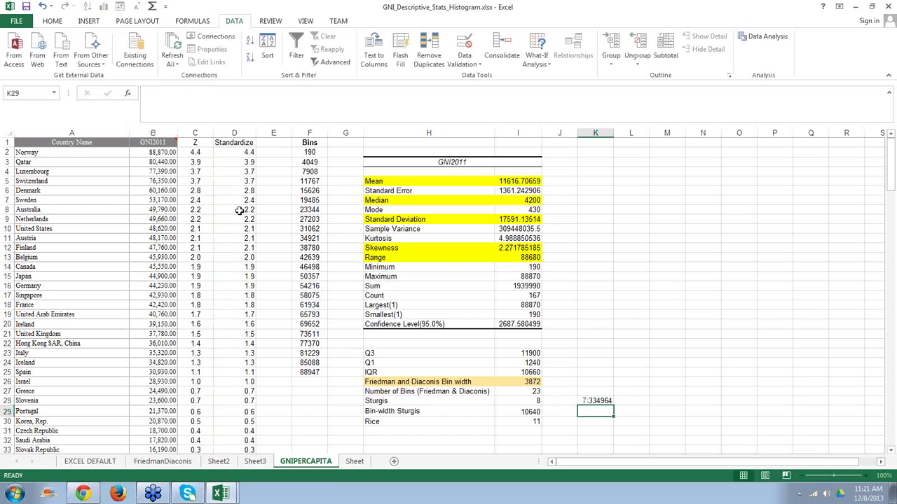
- Enter the Sturgis constant 1 in cell K27, above the logarithm result
click(599, 401)
click(594, 385)
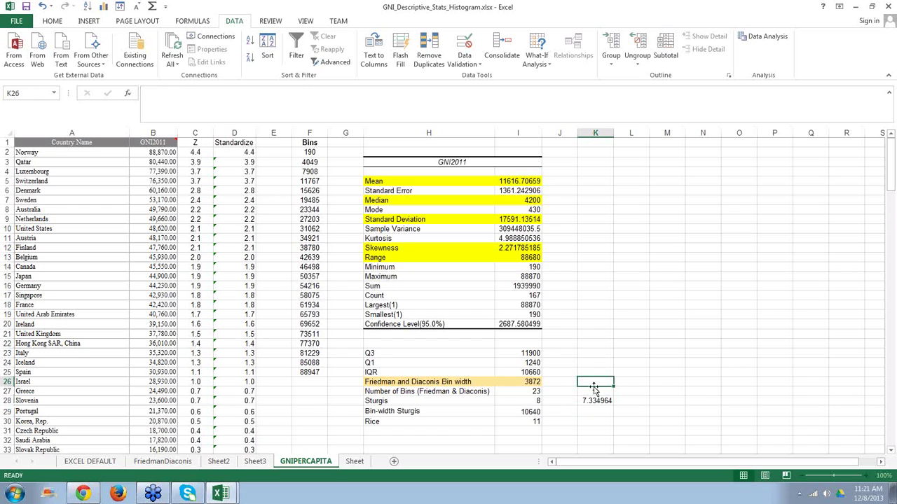
click(593, 390)
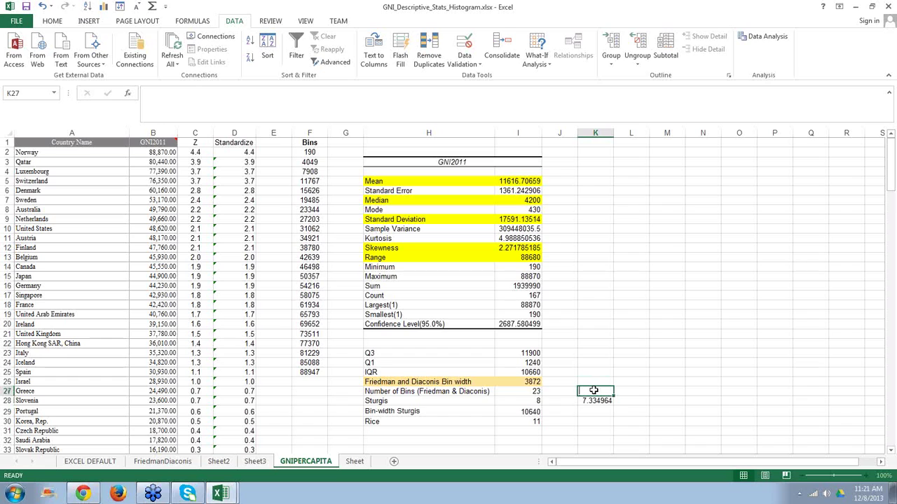
text(1)
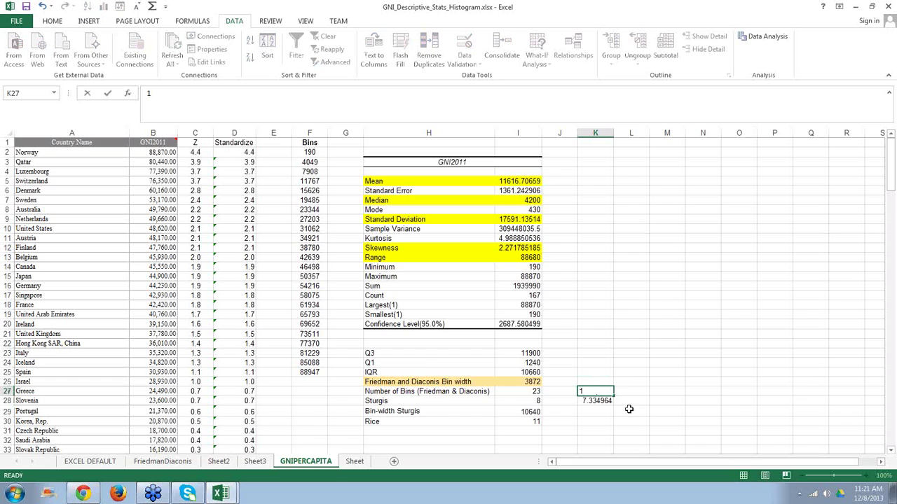
click(610, 407)
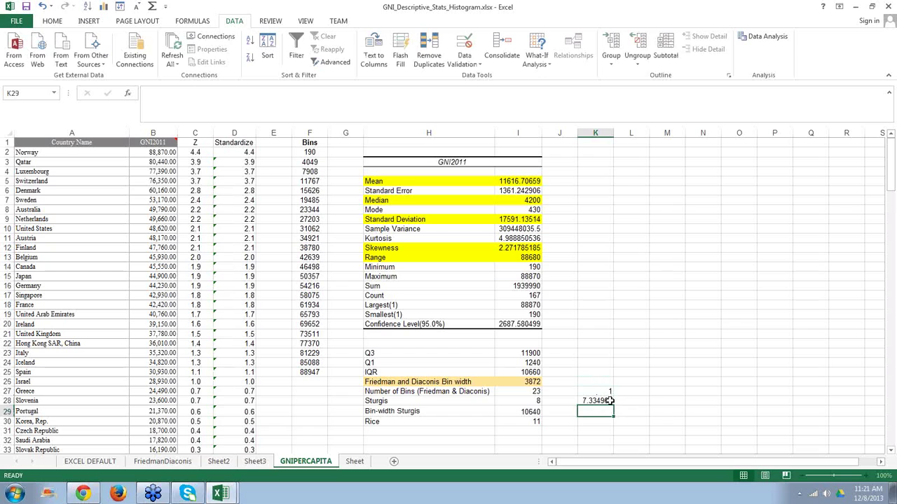
- Change the formula in cell K28 to =3.3*LOG10(1676), accepting the suggested formula correction
click(610, 401)
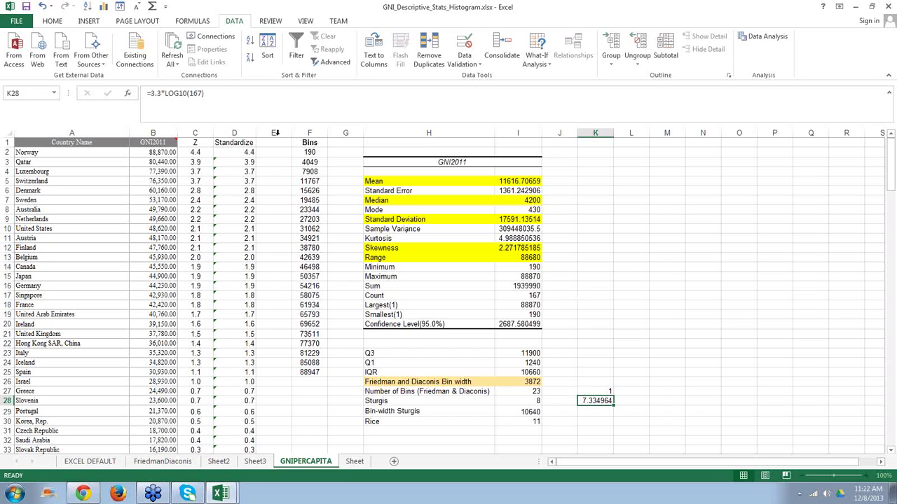
click(201, 92)
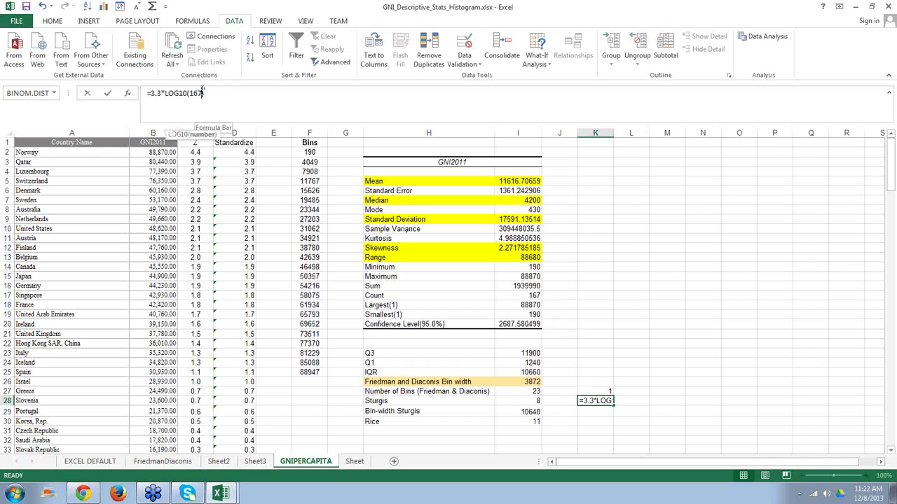
text(6)
key(Return)
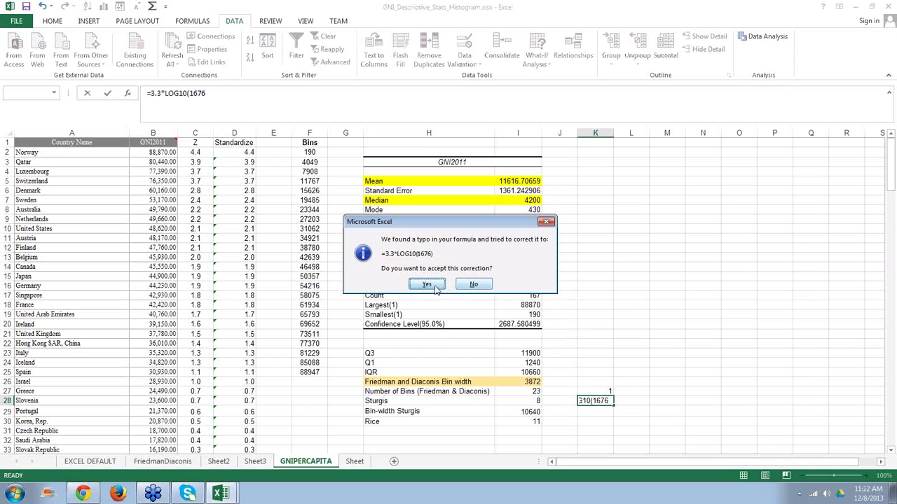
click(438, 285)
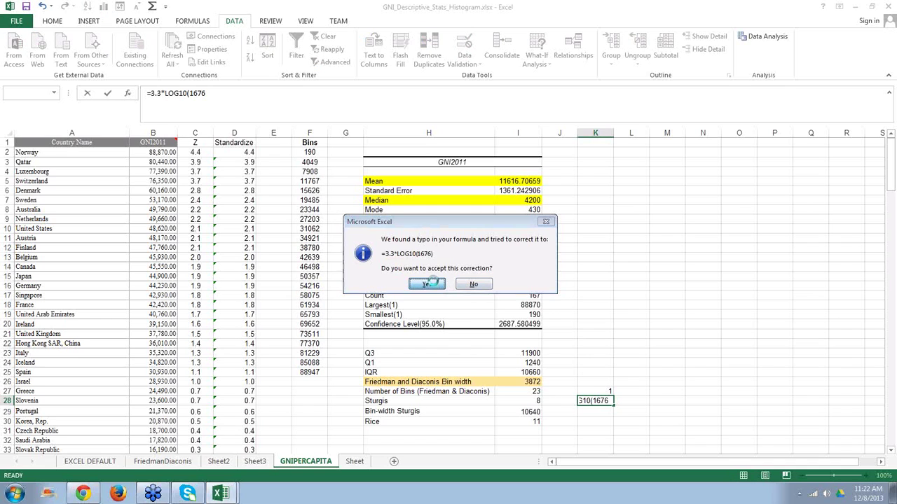
- Correct the formula in cell K28 to =3.3*LOG10(166), and clear the trial values in K27:K28
click(606, 400)
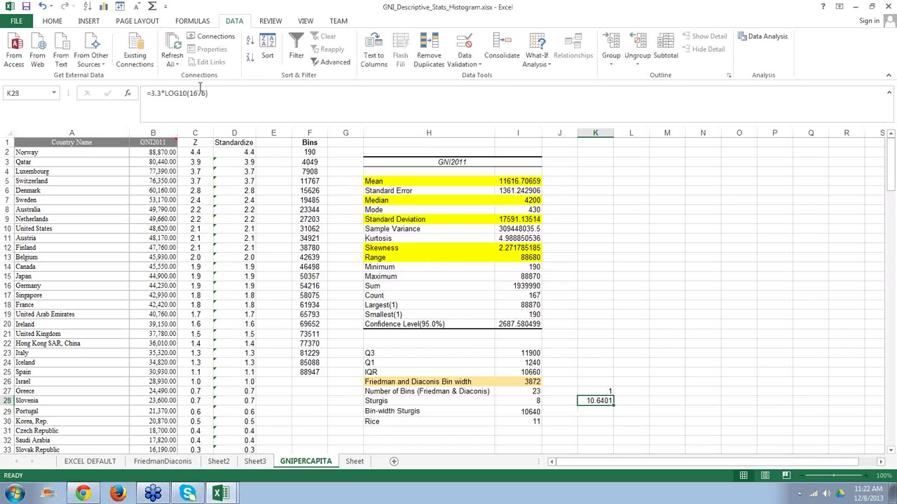
click(204, 90)
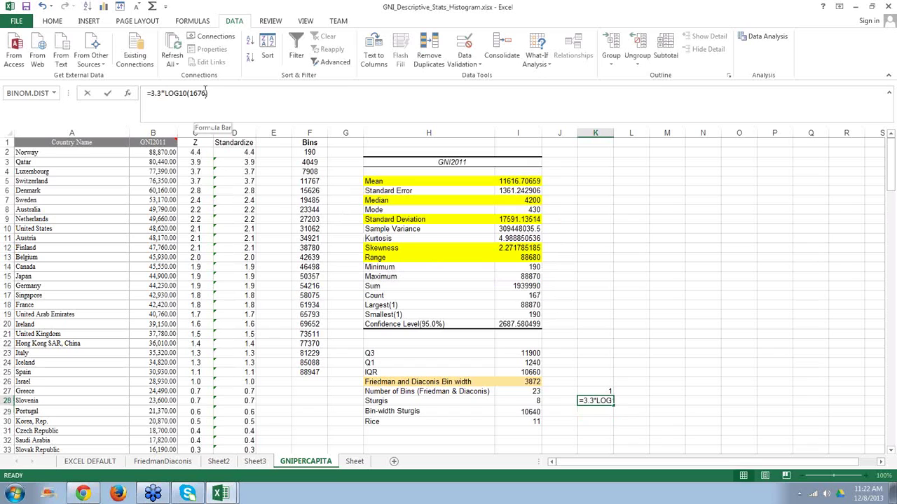
key(BackSpace)
key(BackSpace)
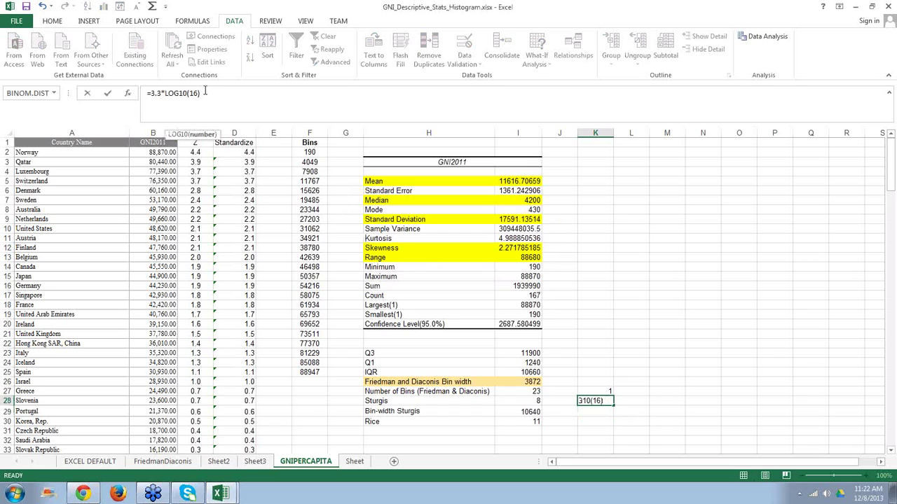
text(6)
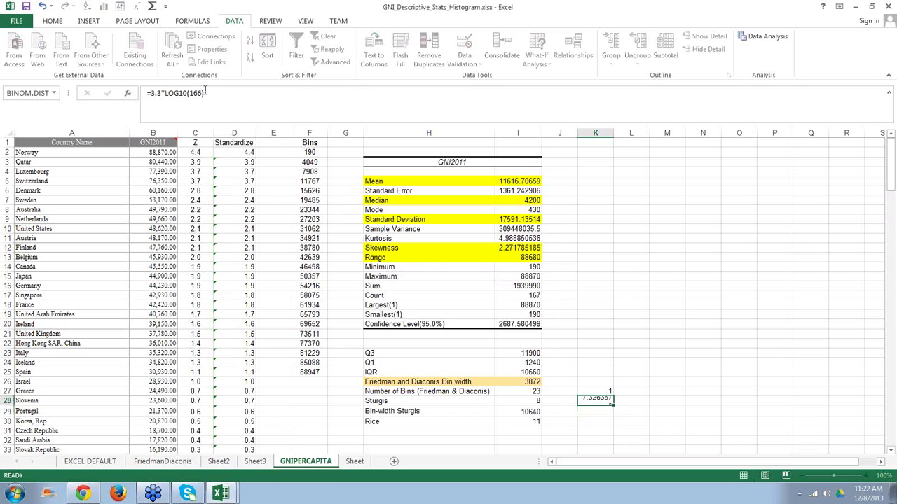
key(Return)
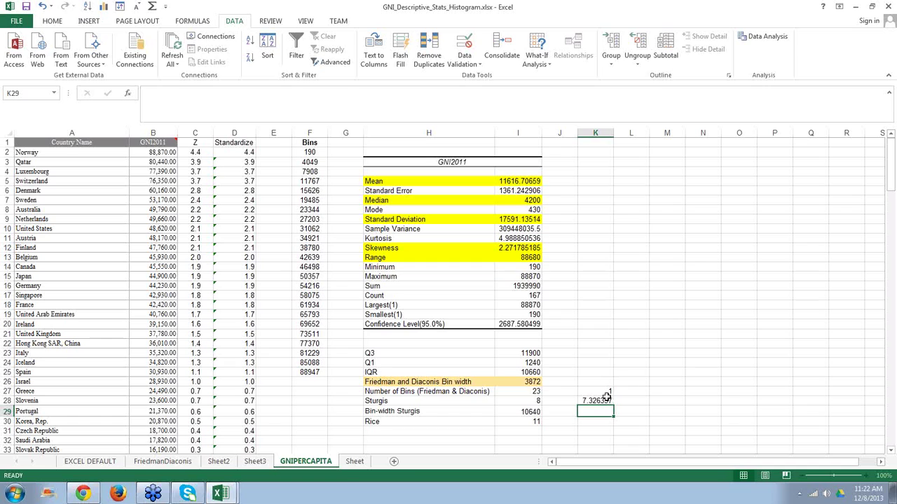
drag(595, 392, 600, 401)
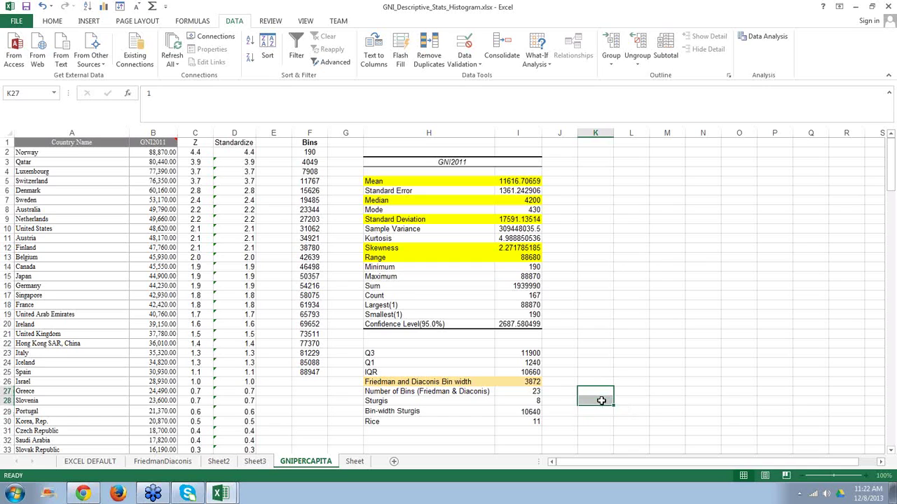
key(Delete)
- Examine the formulas behind the Sturgis bin count in I28 and the Friedman and Diaconis bin width in I26
click(535, 401)
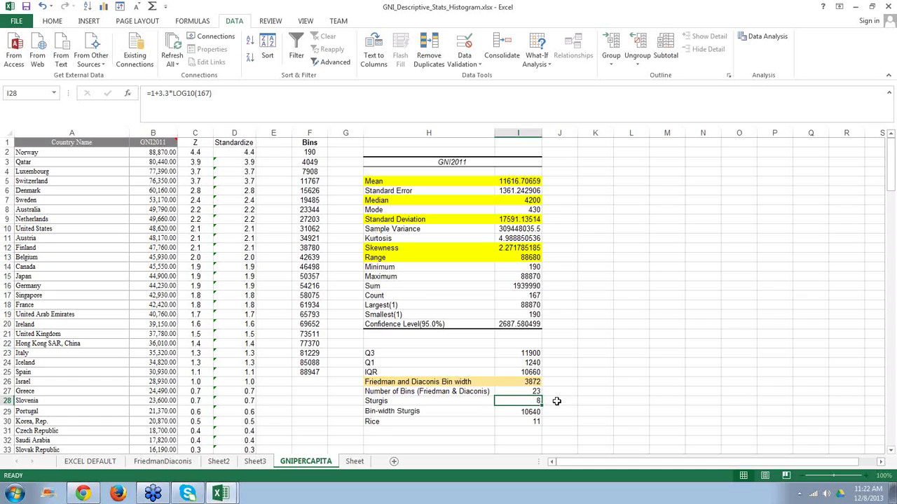
click(603, 401)
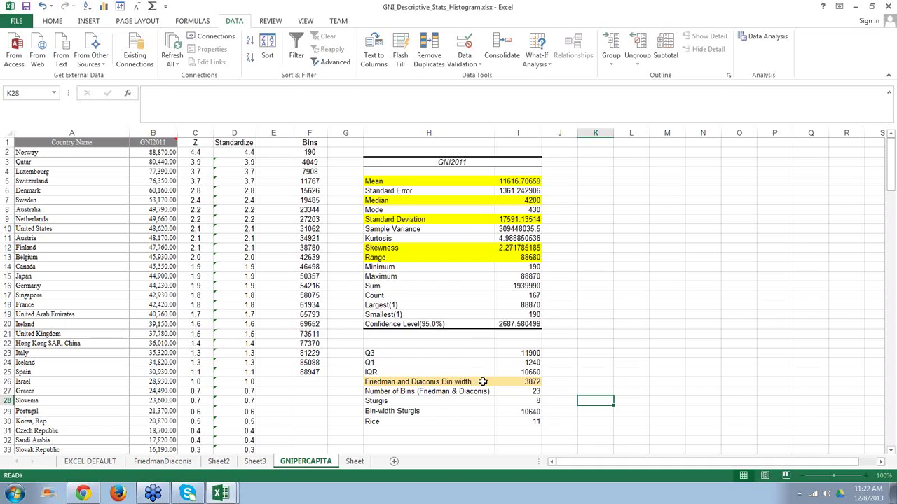
click(532, 382)
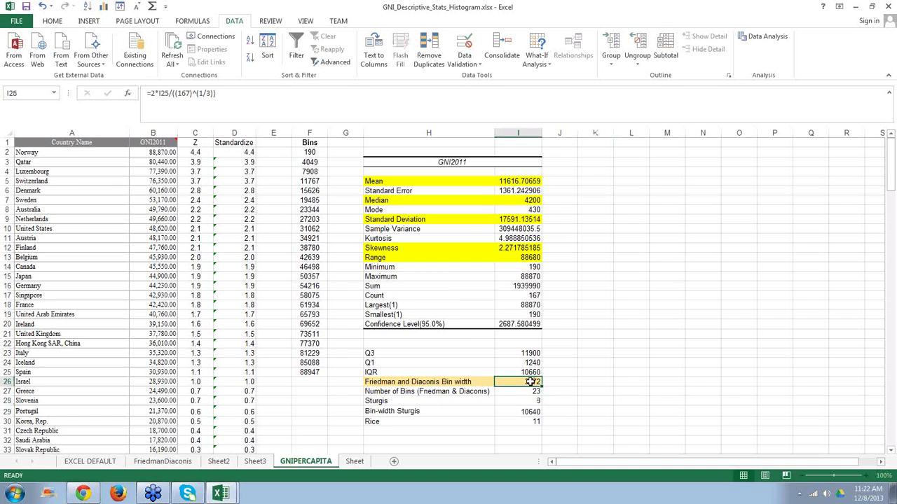
click(601, 383)
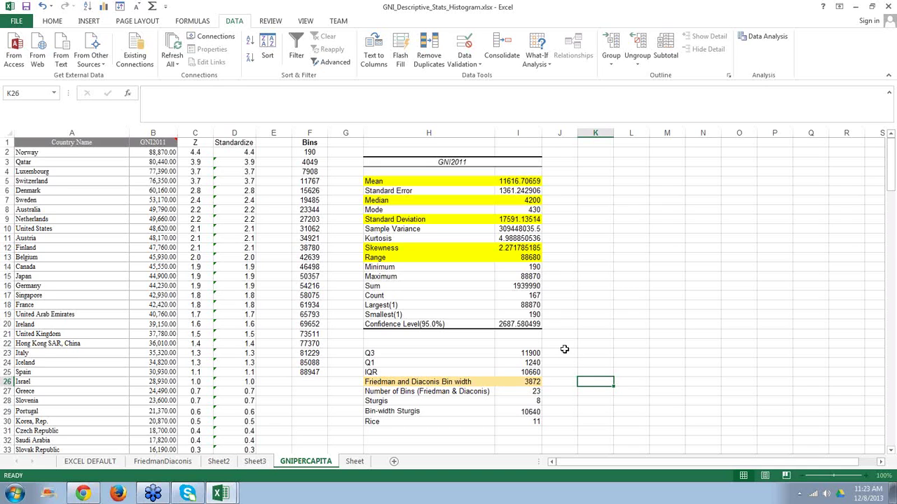
- Examine the quartile formulas behind the Q3 and Q1 values in cells I23 and I24
click(374, 355)
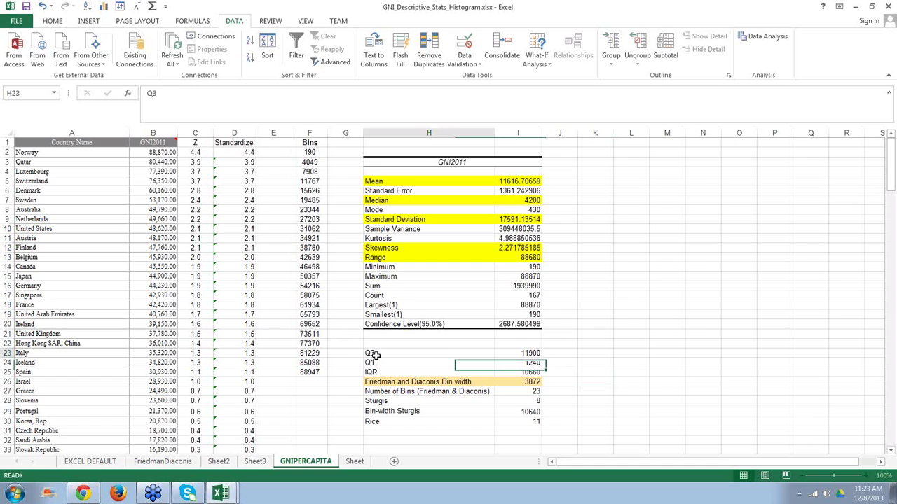
click(531, 355)
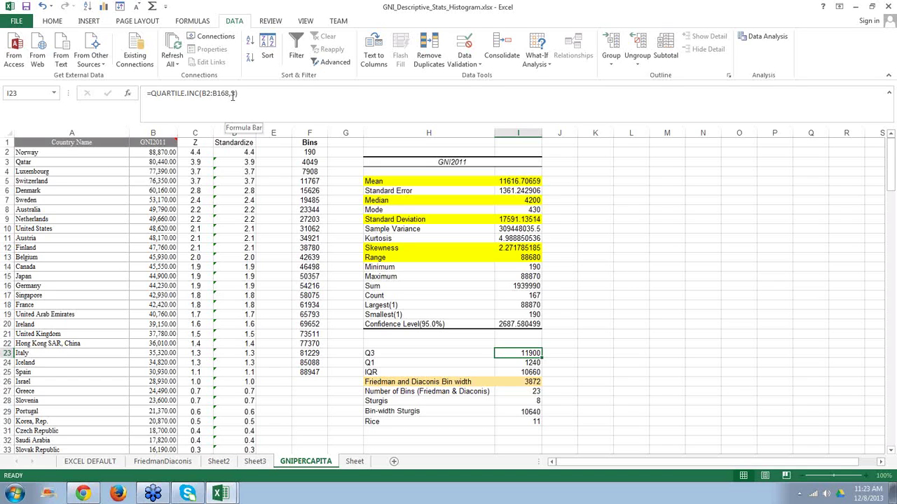
click(532, 364)
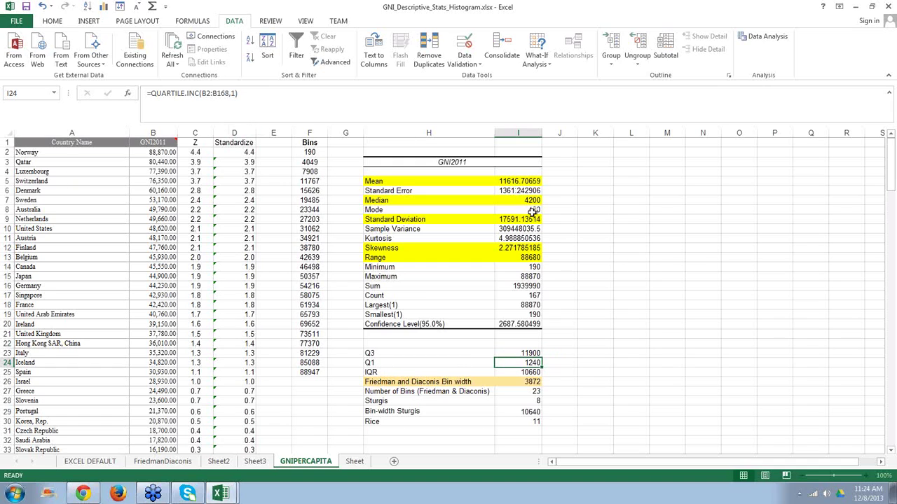
- Examine the formulas behind the IQR in cell I25 and the Friedman and Diaconis bin width in cell I26
click(586, 366)
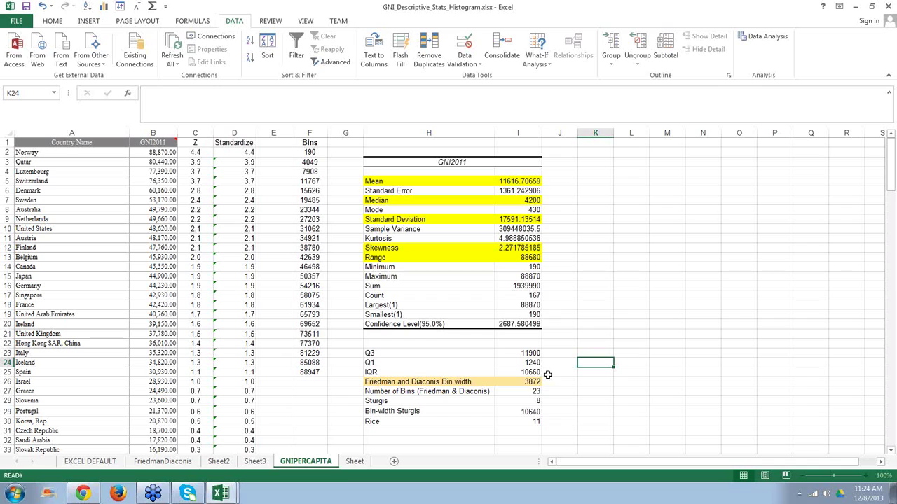
click(534, 372)
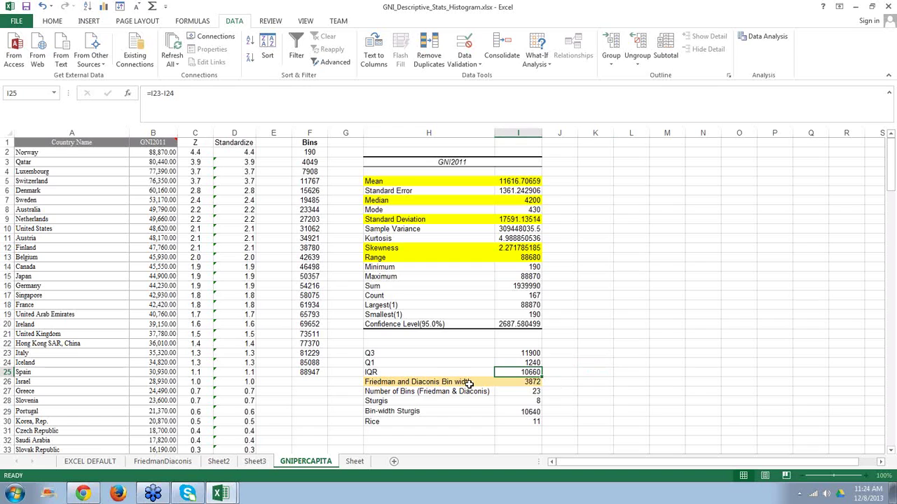
key(ctrl+c)
click(534, 385)
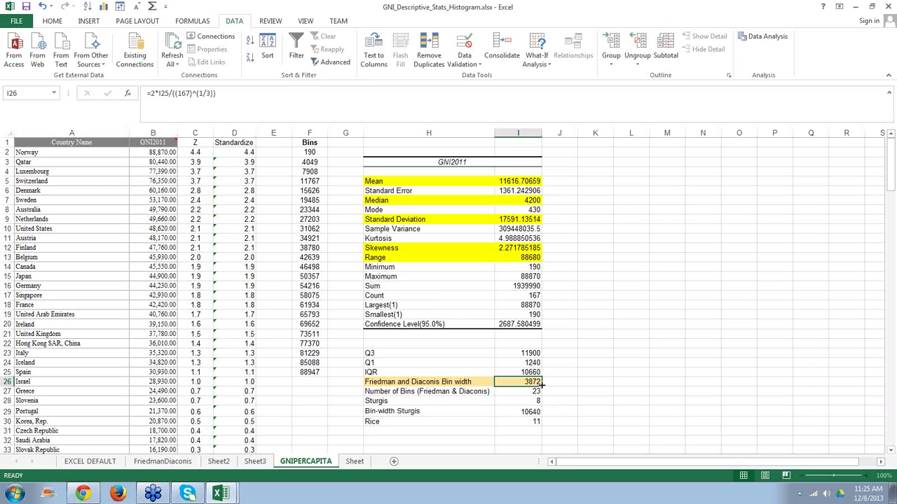
click(584, 384)
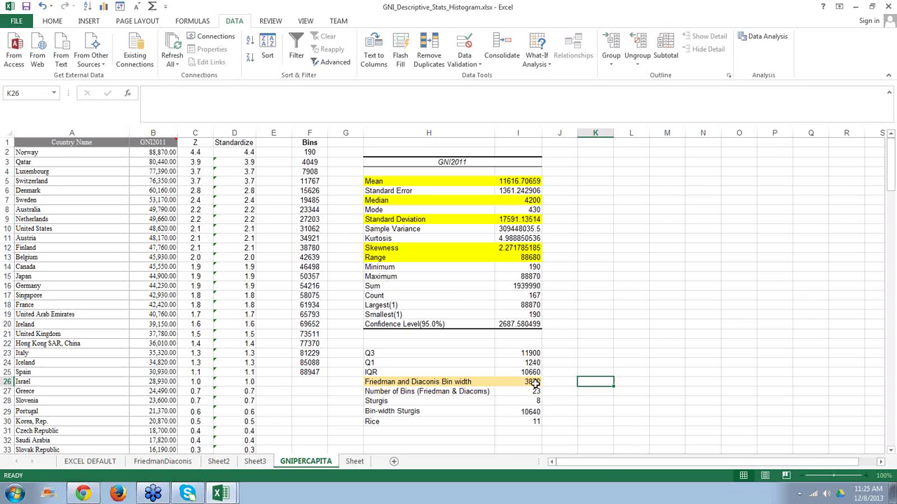
- Examine the Friedman and Diaconis number-of-bins formula in I27 alongside the Rice and Bin-width Sturgis entries below it
click(486, 392)
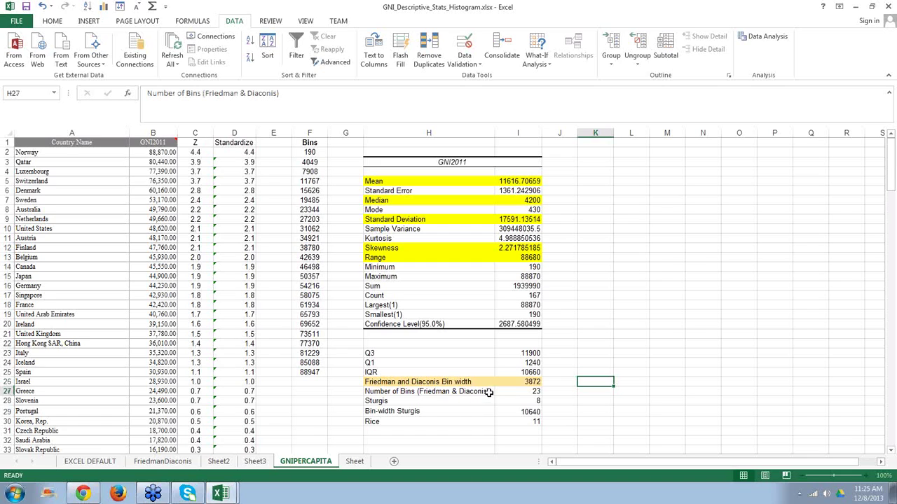
click(534, 392)
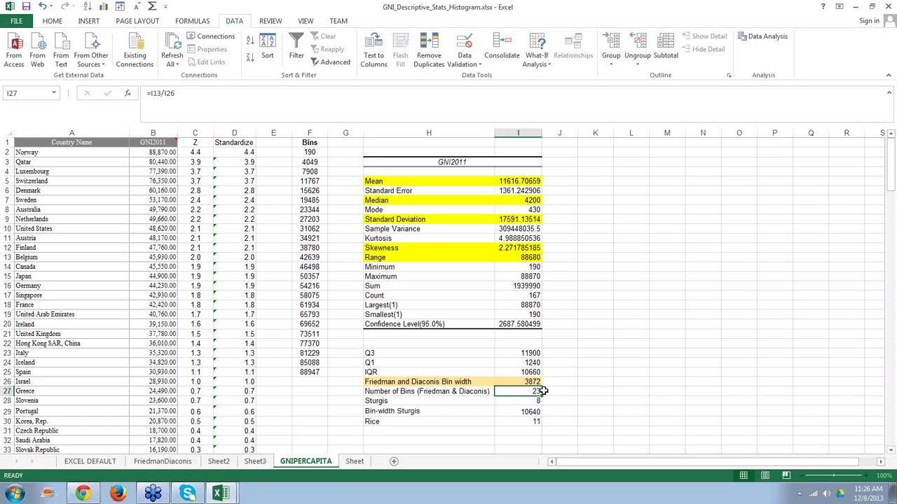
click(570, 408)
click(373, 392)
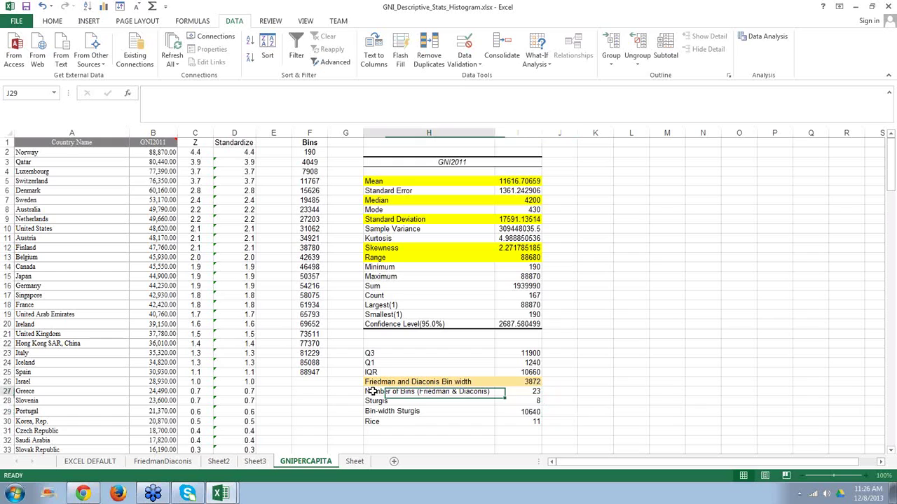
click(537, 393)
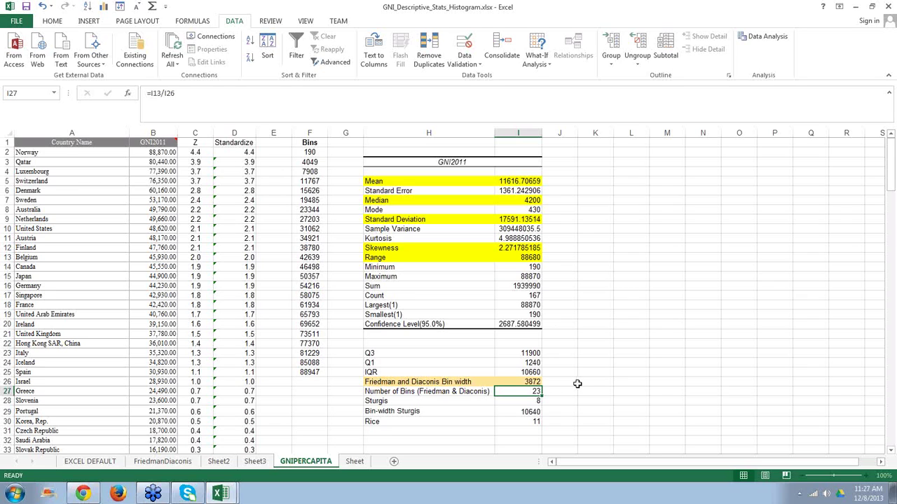
click(444, 421)
click(535, 422)
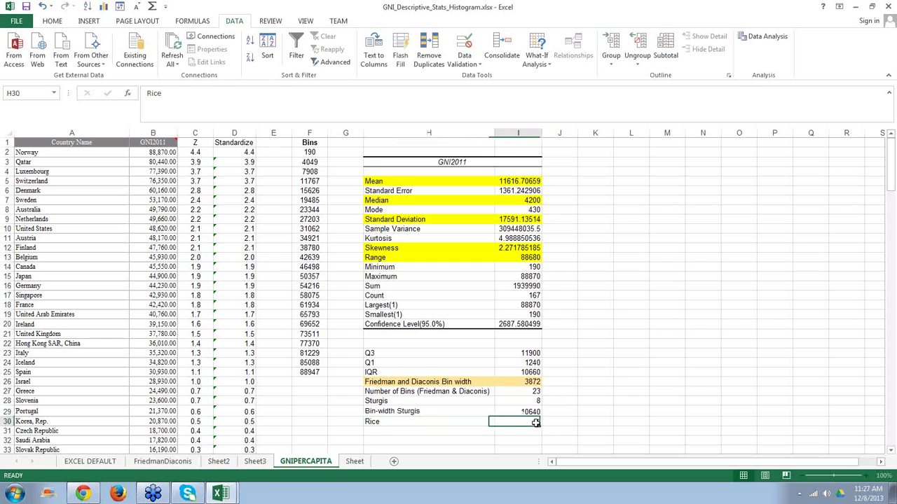
click(467, 410)
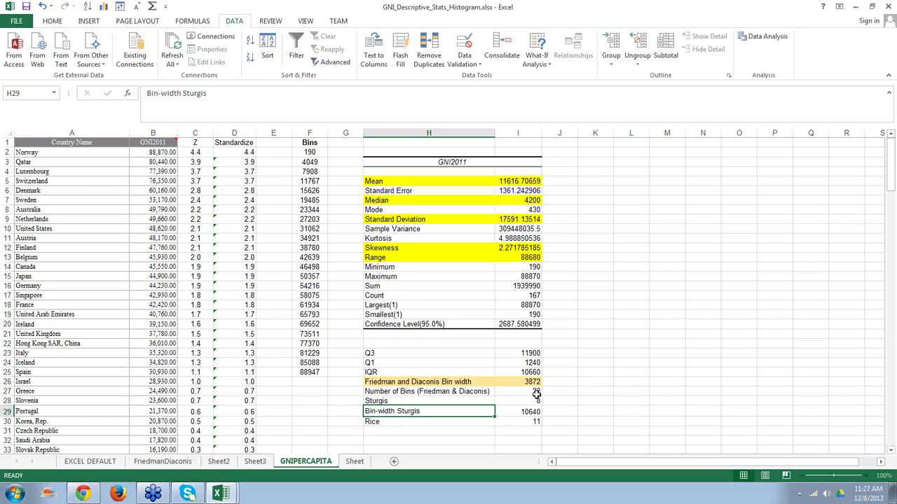
click(536, 395)
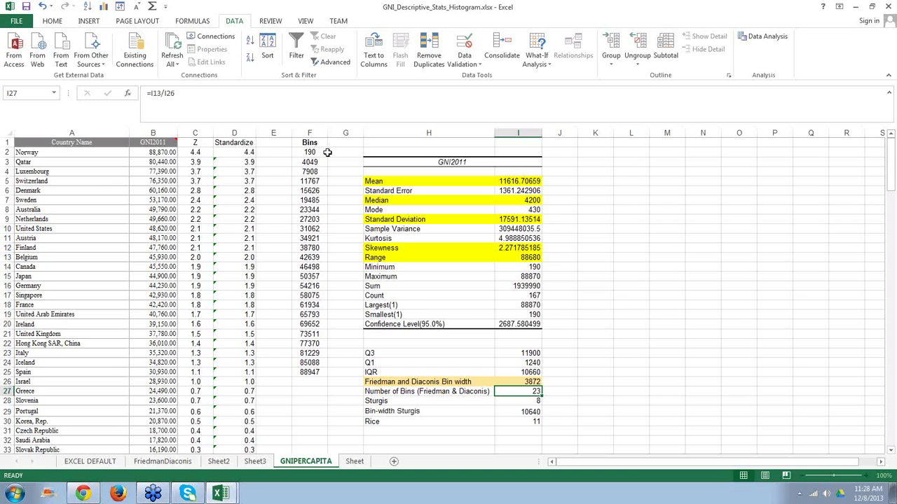
- Compare the first bin values in F2 and F3 with the bin width in I26 and the bin count in I27
click(308, 152)
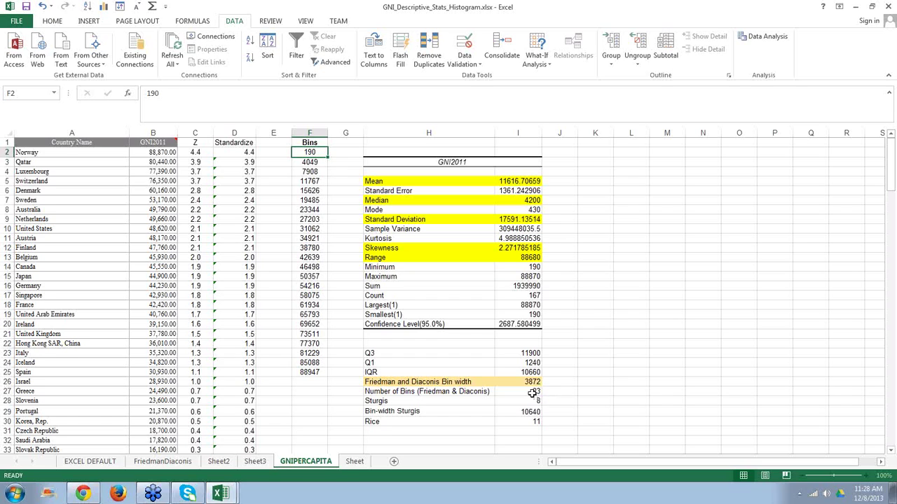
click(320, 163)
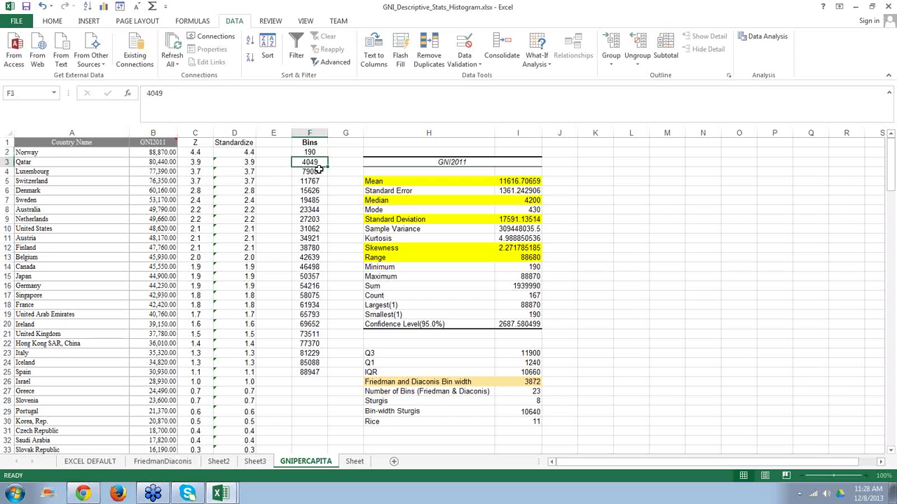
click(536, 382)
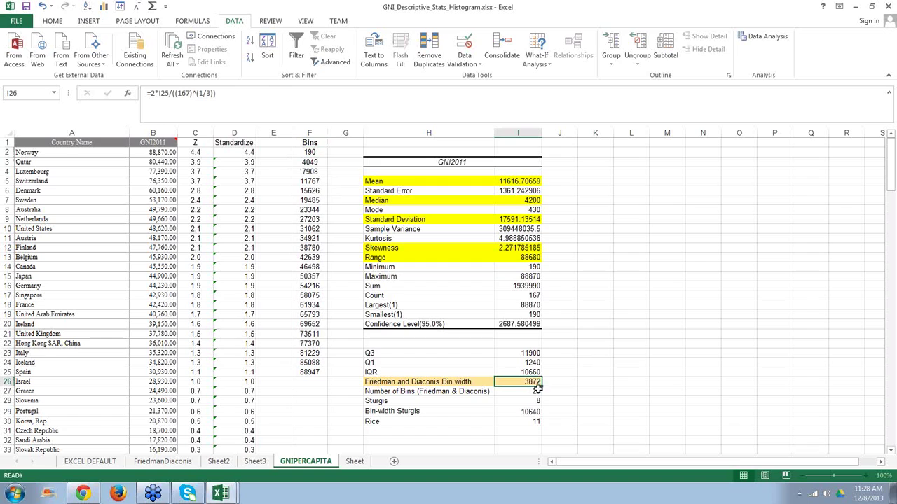
click(536, 392)
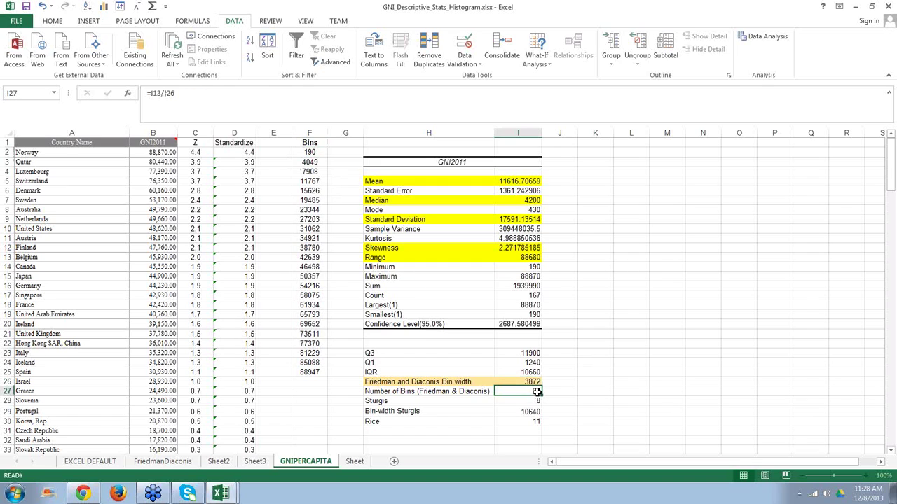
click(559, 379)
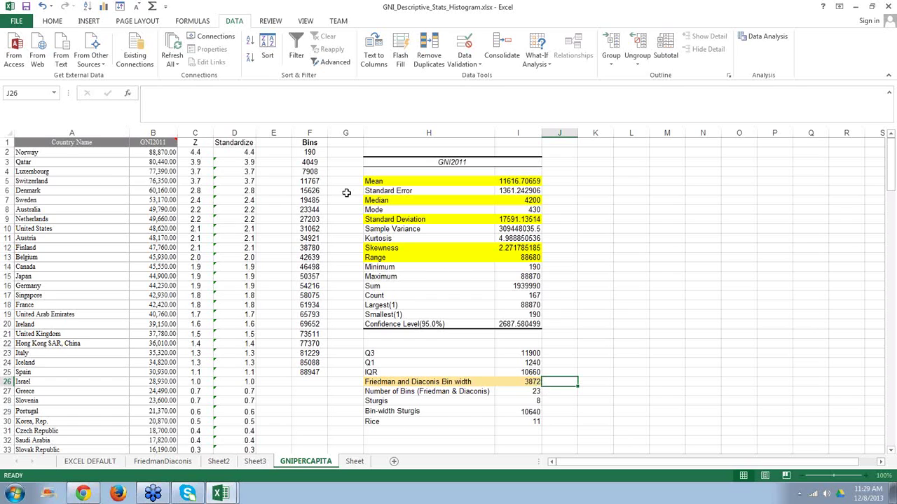
- Extend the Bins series in column F from its first values at F2 down to cell F28
click(306, 154)
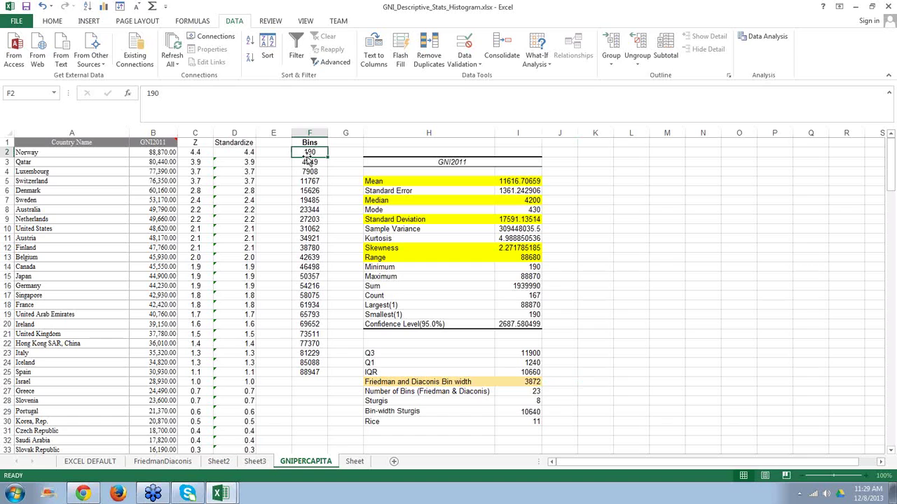
click(316, 170)
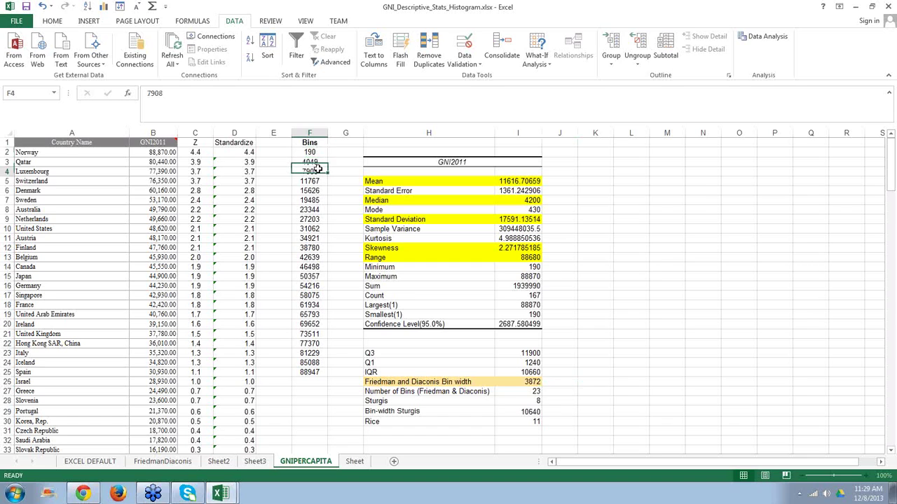
click(313, 162)
click(313, 154)
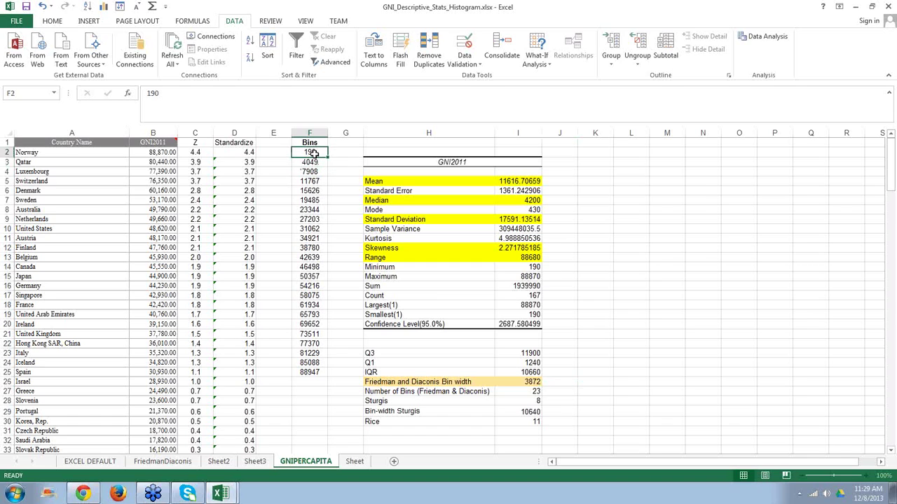
mouse_move(313, 154)
mouse_down()
mouse_move(327, 180)
mouse_move(338, 267)
mouse_move(332, 408)
mouse_up()
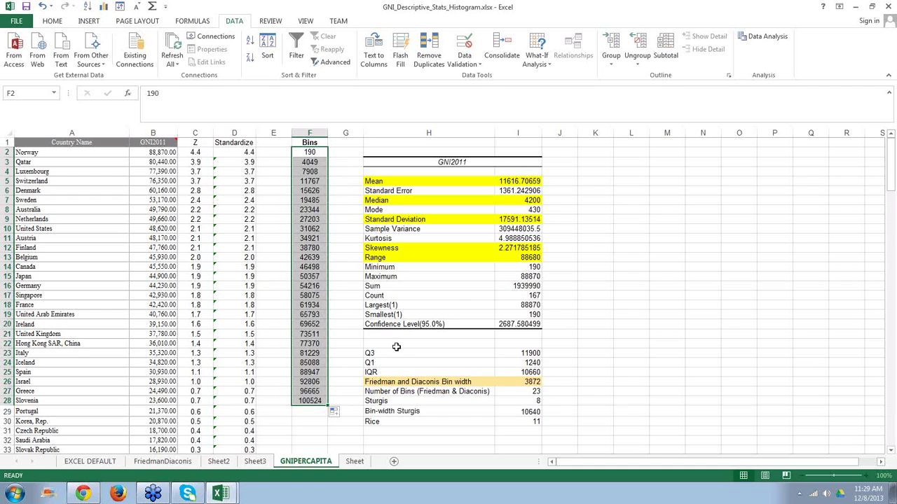
- Clear the excess bin values from cells F26:F29
click(313, 382)
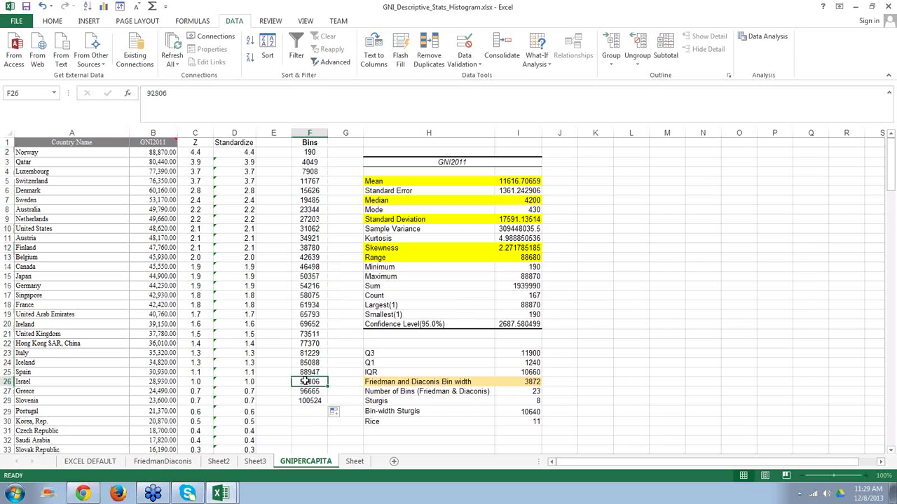
drag(309, 382, 317, 410)
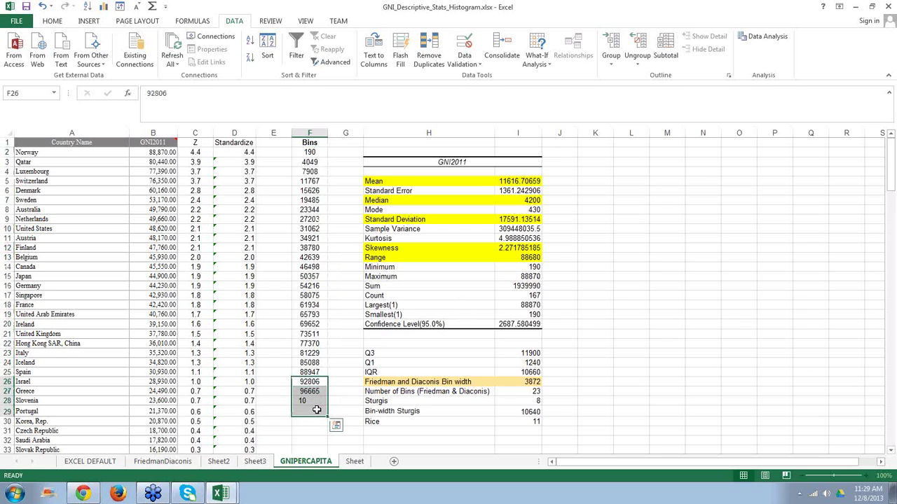
key(Delete)
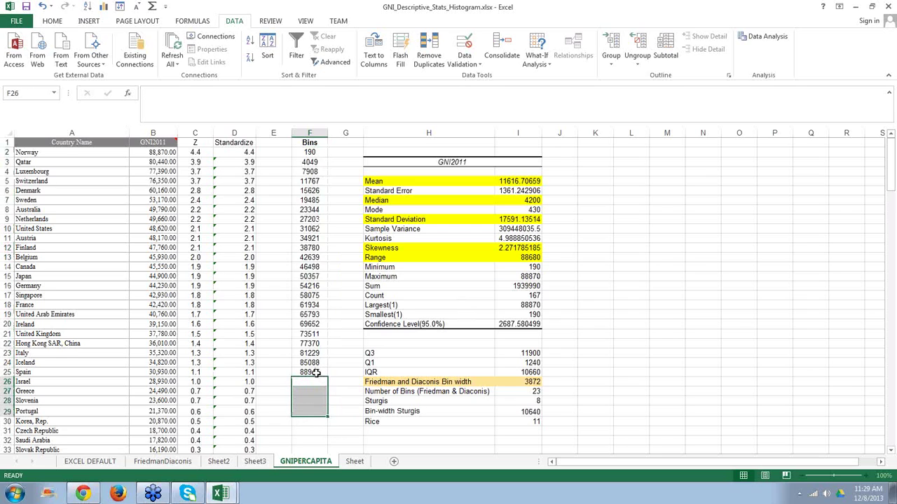
- Refill the Bins series from its first values at F2 down to 88947 in cell F25
click(320, 373)
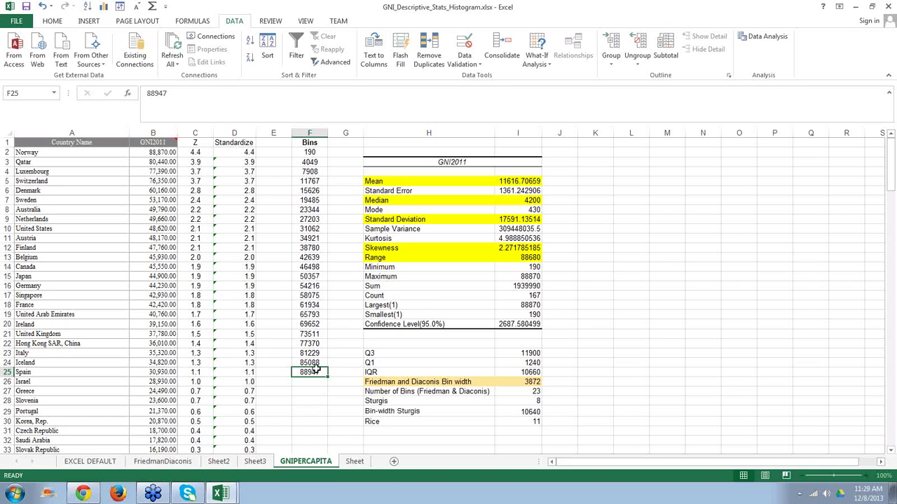
click(306, 152)
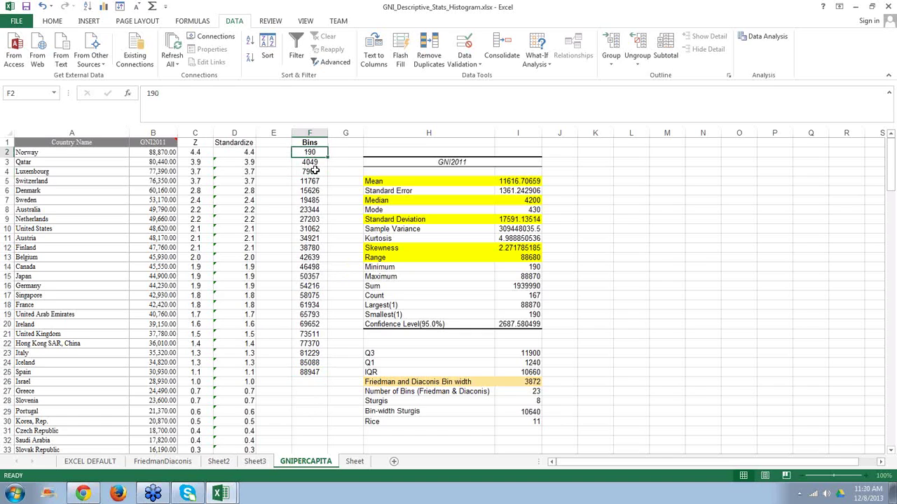
click(313, 169)
mouse_move(309, 153)
mouse_down()
mouse_move(329, 183)
mouse_move(332, 438)
mouse_move(317, 373)
mouse_up()
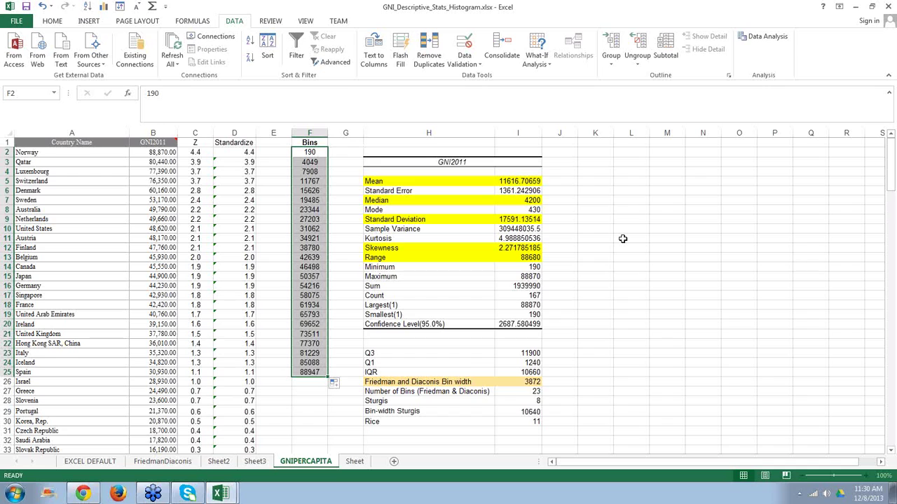
click(650, 245)
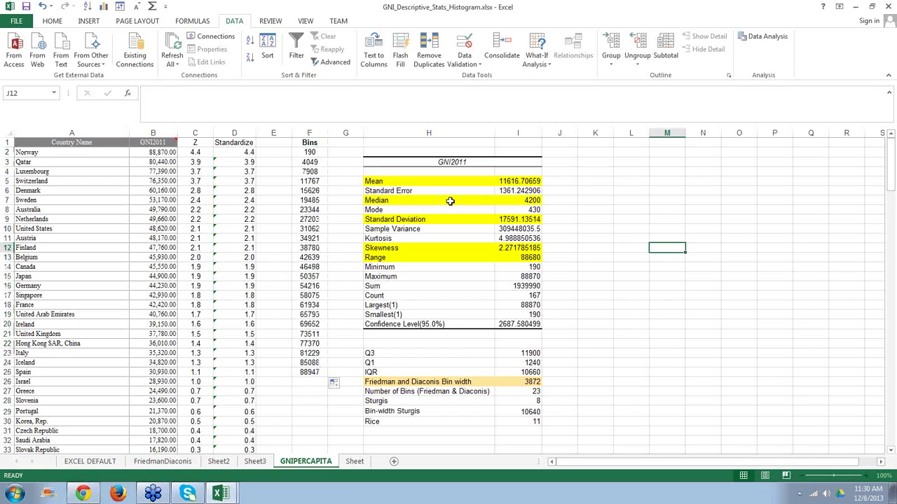
- Start the Histogram analysis tool and set its input range to the GNI2011 values in $B$2:$B$168
click(559, 247)
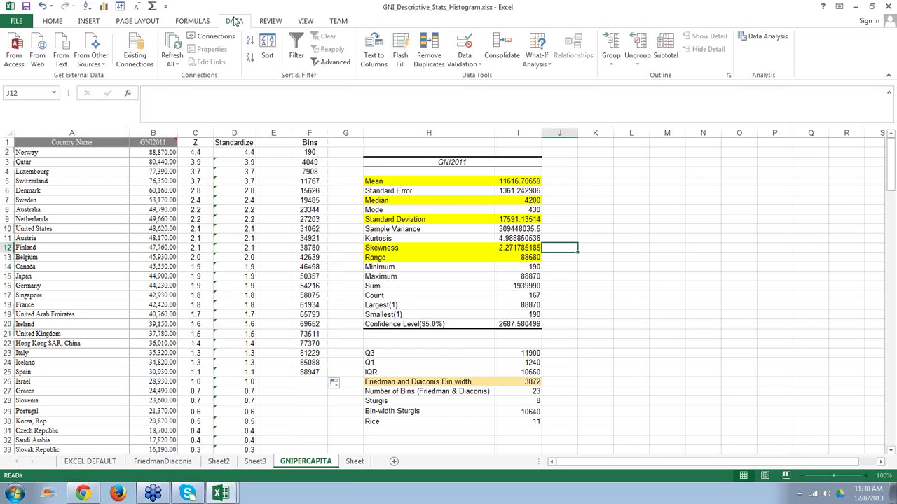
click(762, 36)
click(293, 100)
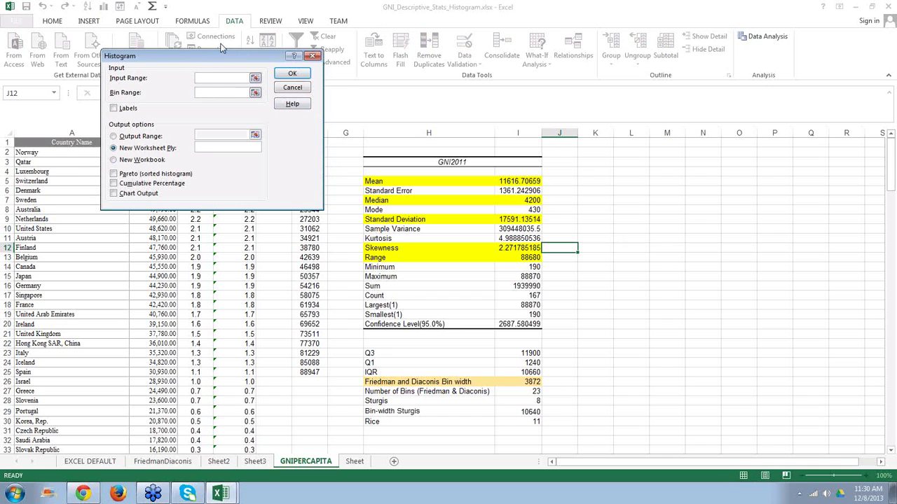
drag(222, 58, 287, 51)
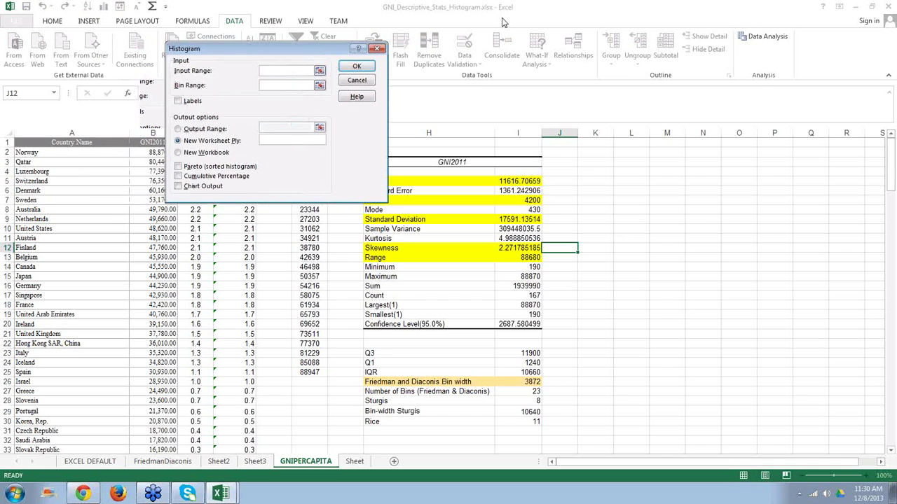
drag(501, 23, 679, 9)
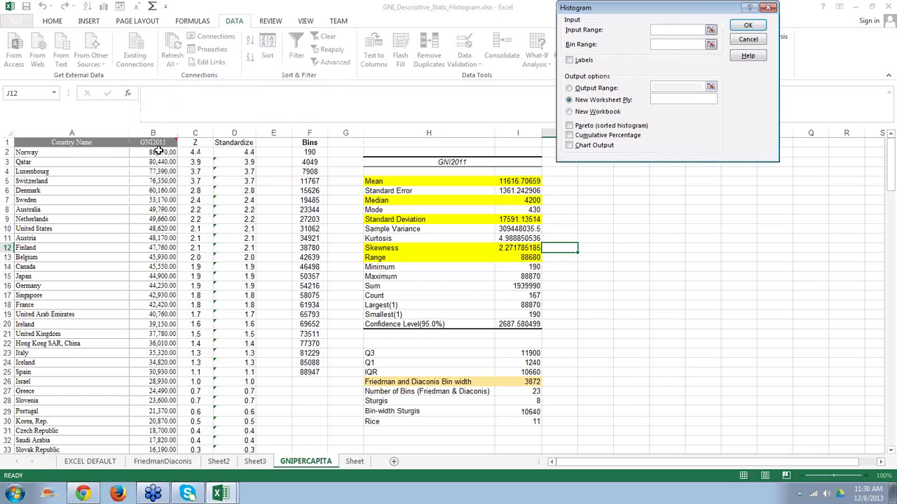
drag(158, 150, 159, 390)
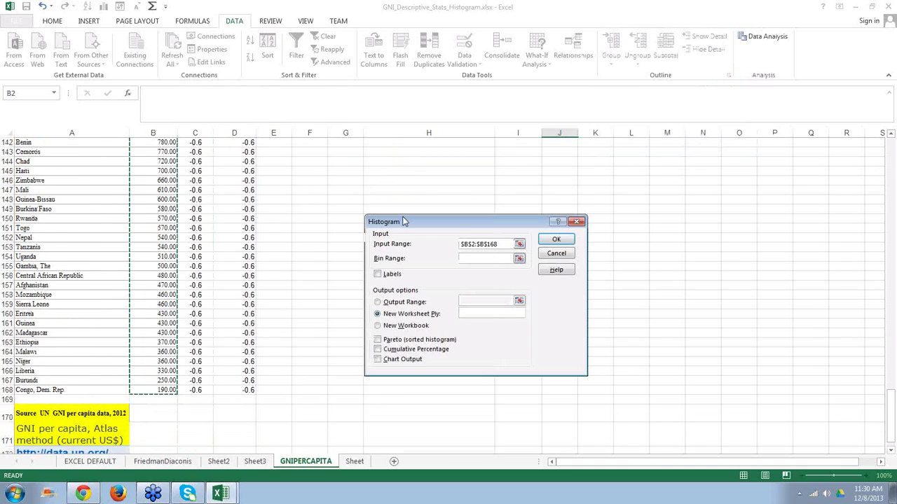
click(888, 150)
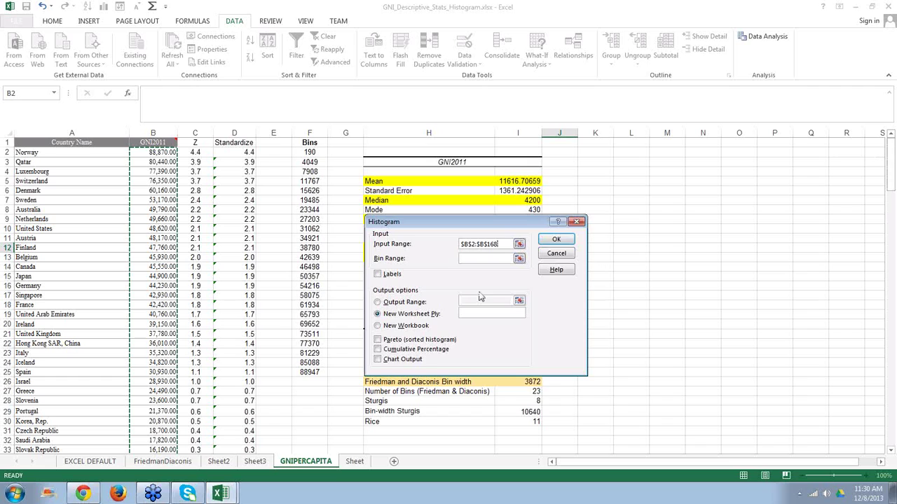
- Set the histogram's bin range to $F$2:$F$25 and enable chart output
click(485, 259)
drag(309, 154, 309, 373)
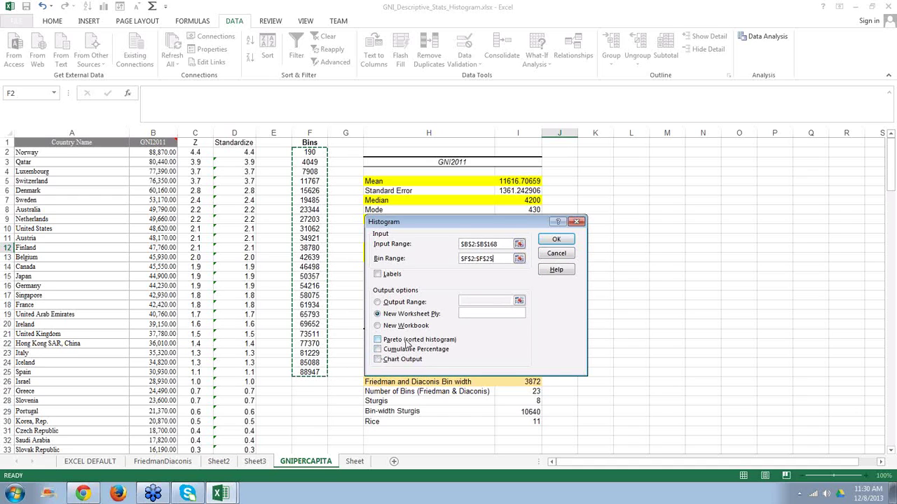
click(378, 360)
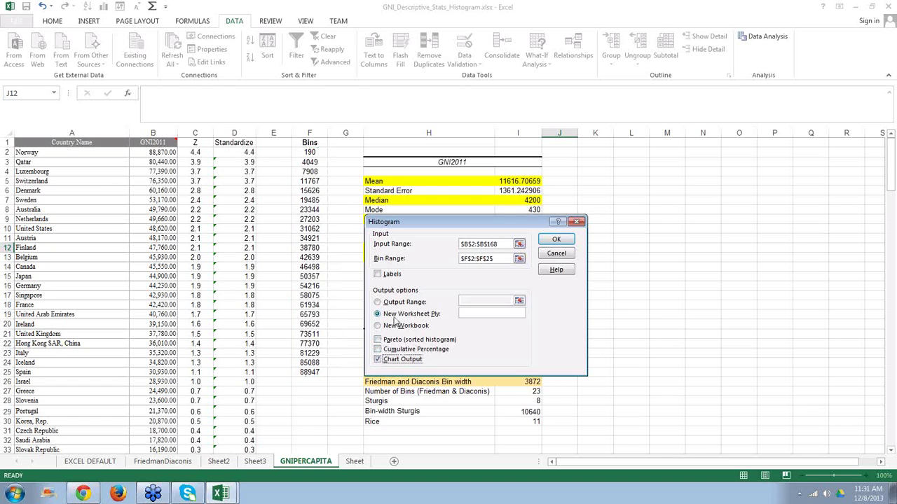
- Generate the histogram on a new worksheet and check the bins in the FriedmanDiaconis and EXCEL DEFAULT charts
click(558, 239)
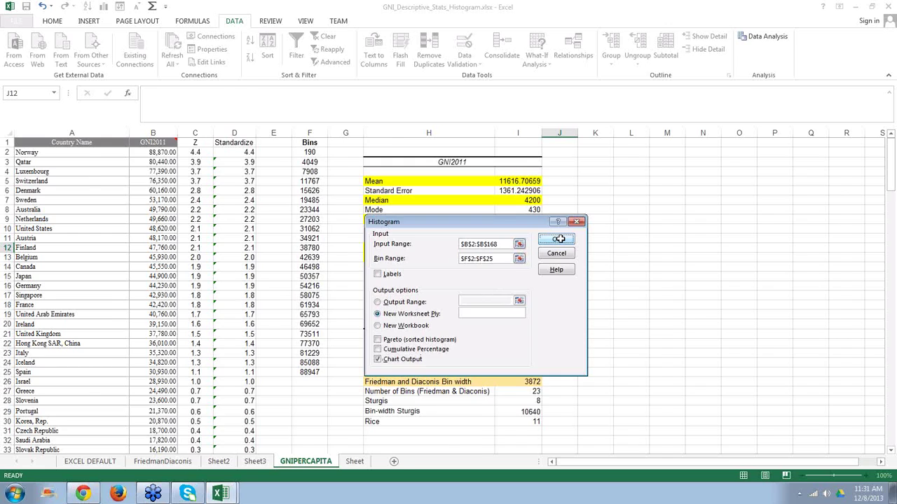
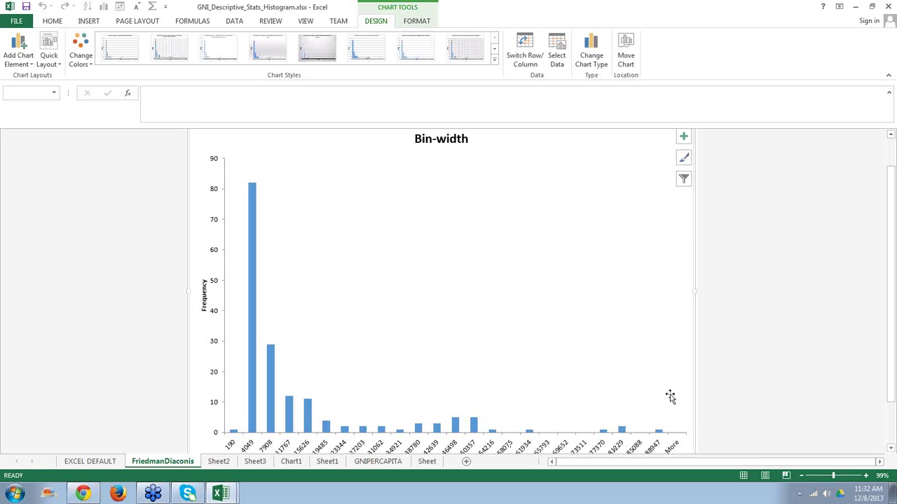
click(629, 436)
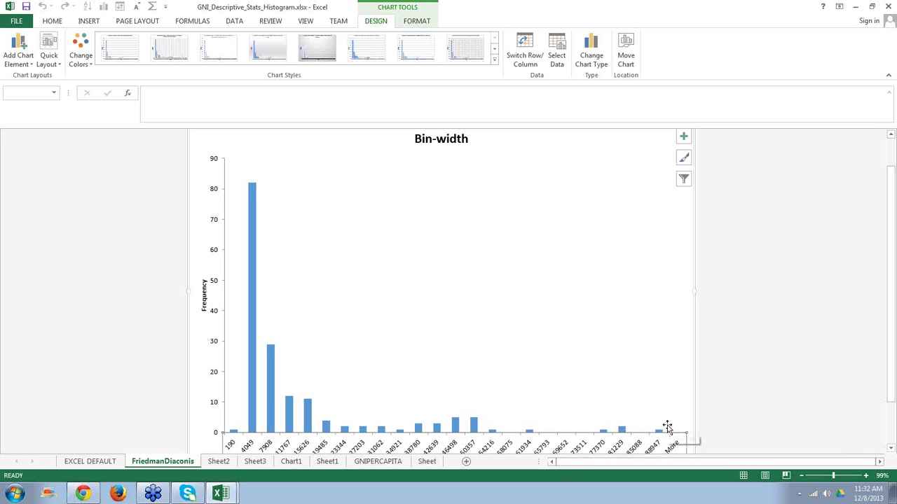
mouse_move(657, 433)
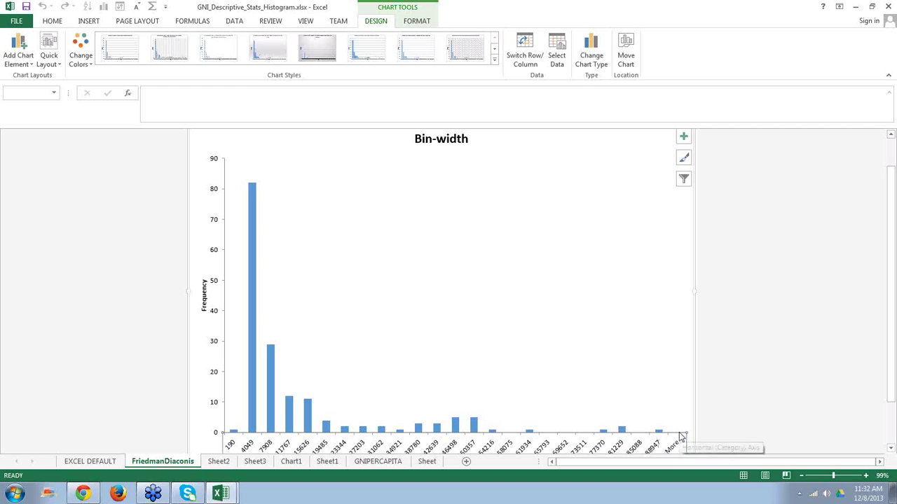
click(103, 462)
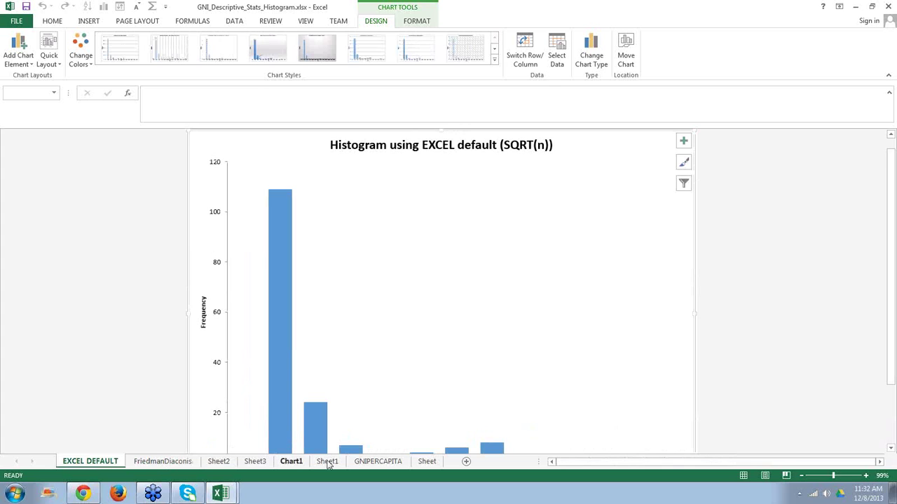
- Run the Histogram analysis again on the GNI2011 values in $B$2:$B$168 with an empty bin range and chart output enabled
click(355, 466)
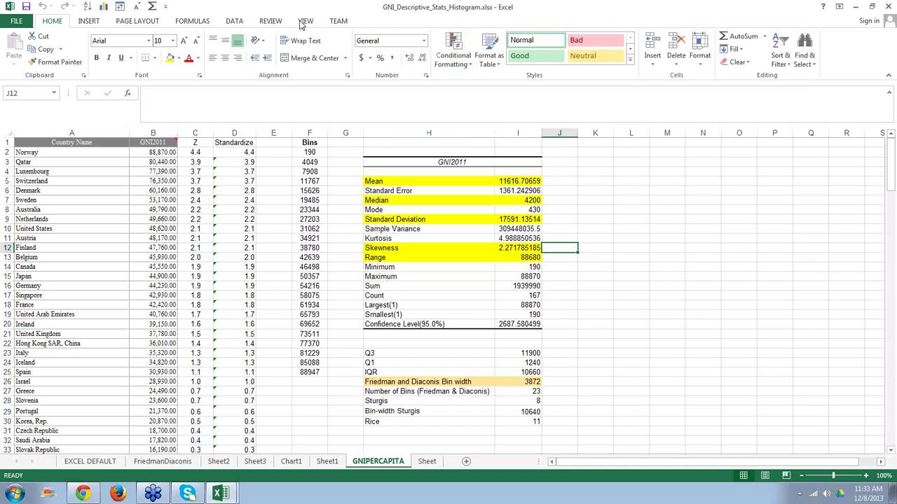
click(236, 21)
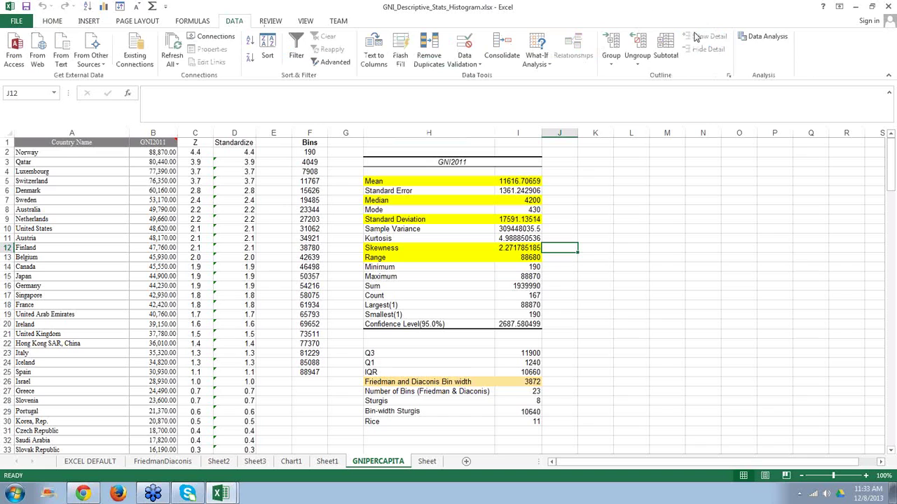
click(762, 39)
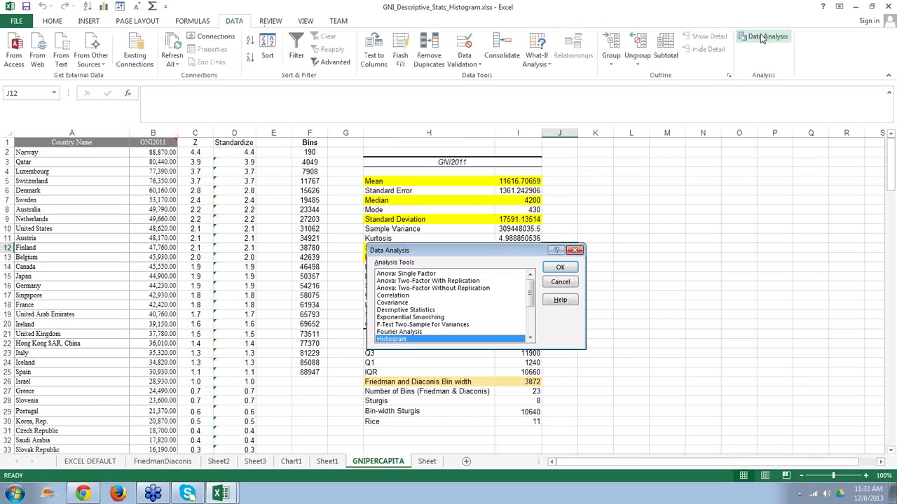
click(559, 267)
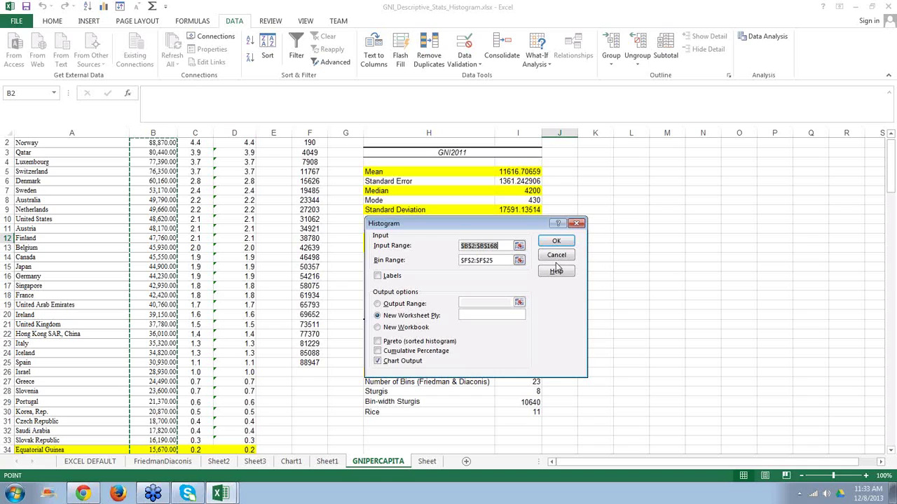
click(503, 260)
key(BackSpace)
key(BackSpace)
key(BackSpace)
key(BackSpace)
key(BackSpace)
key(BackSpace)
key(BackSpace)
key(BackSpace)
key(BackSpace)
key(BackSpace)
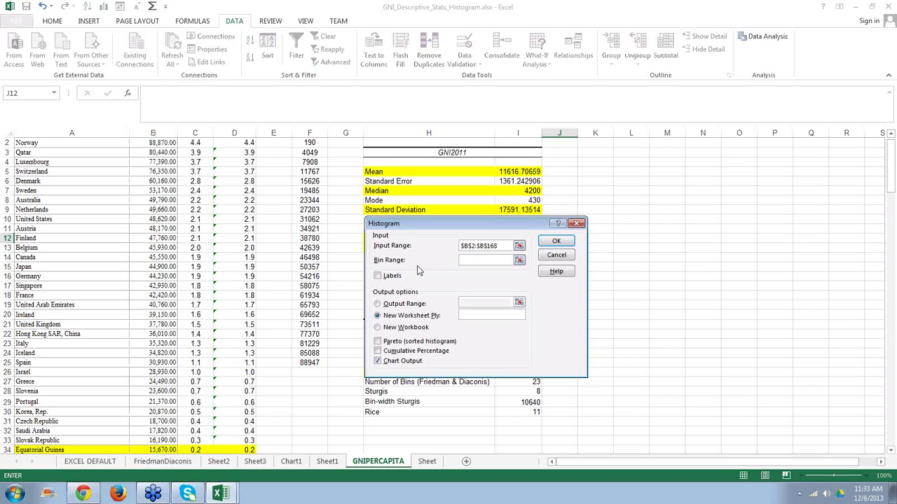
click(556, 243)
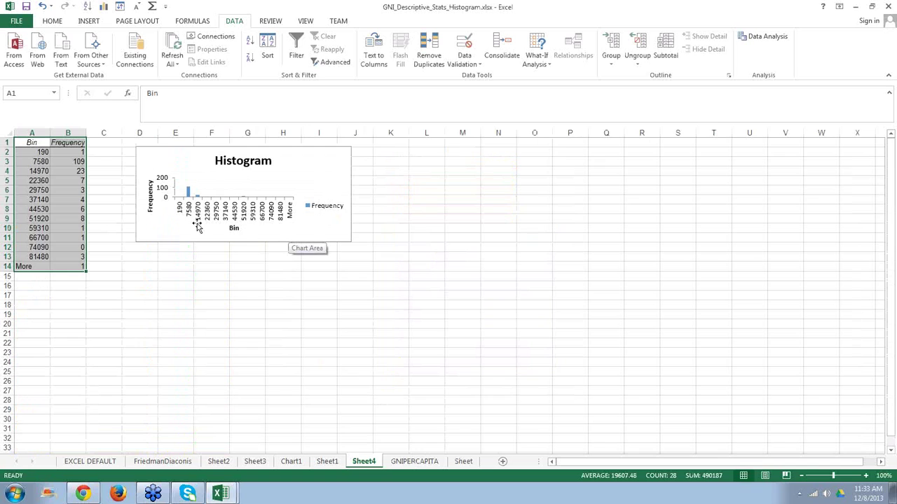
- Move the new default-bin histogram to its own chart sheet named Chart2
click(141, 160)
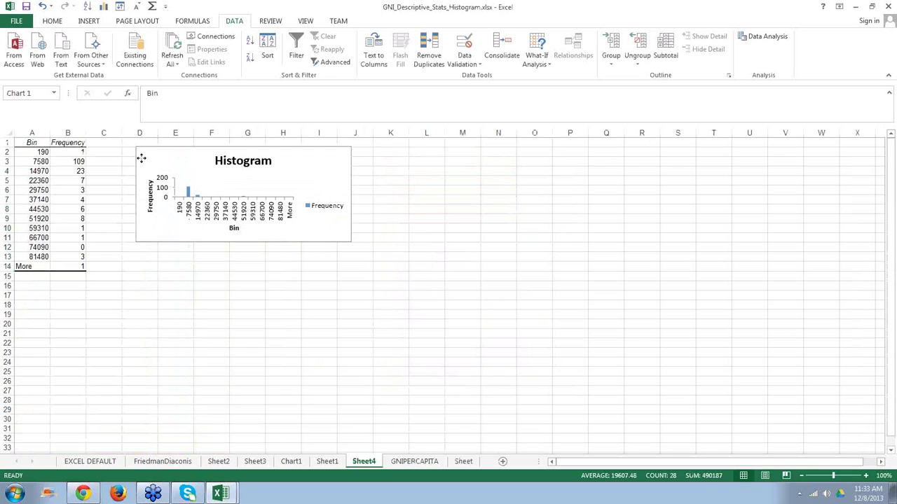
right_click(142, 161)
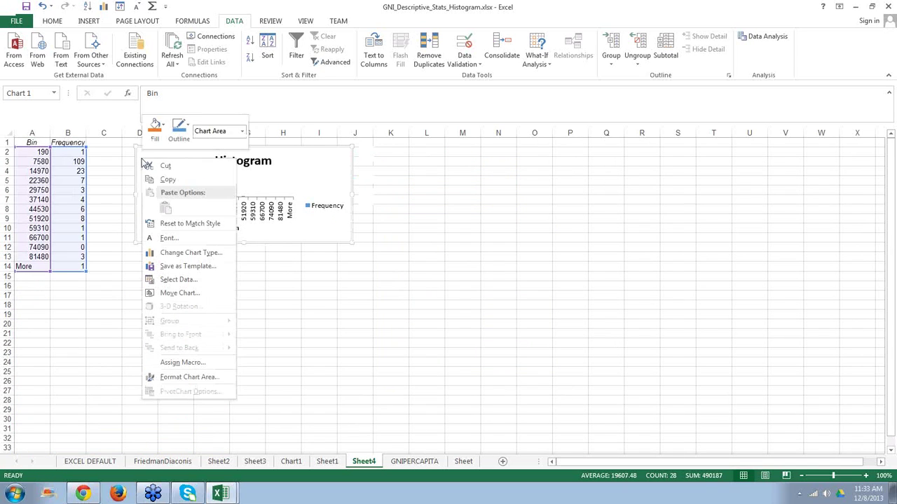
key(Escape)
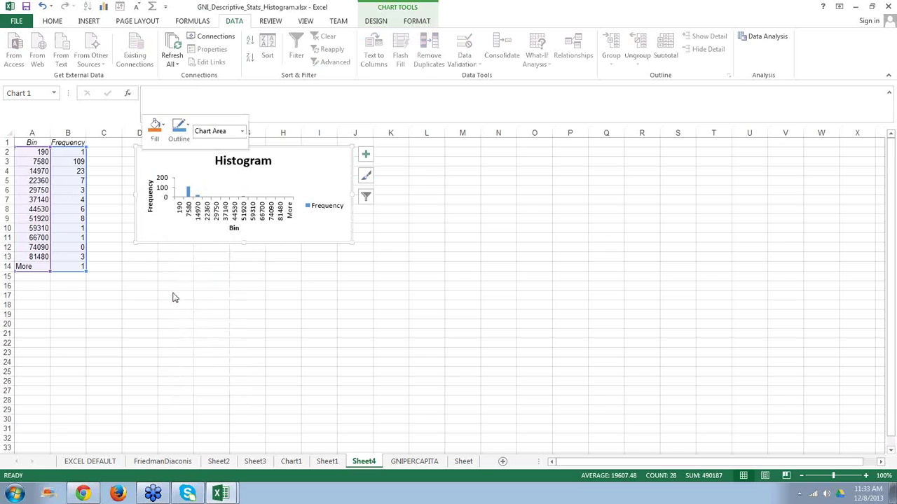
click(97, 274)
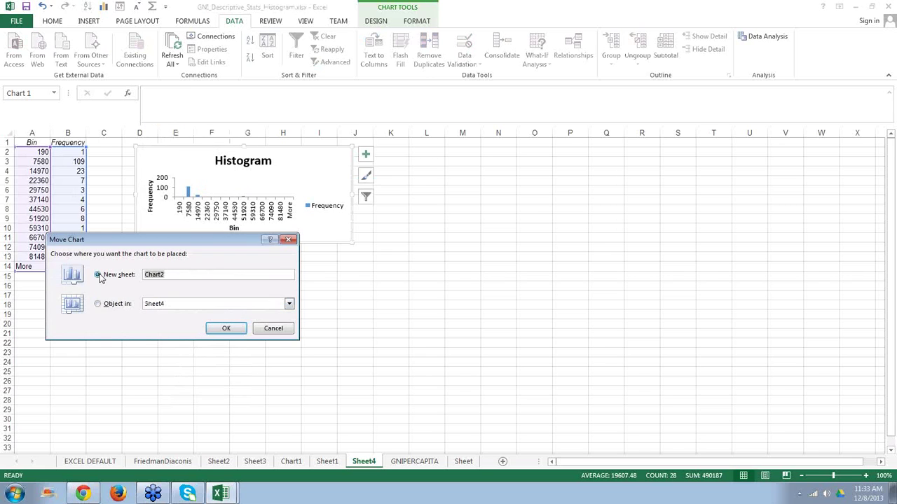
click(226, 329)
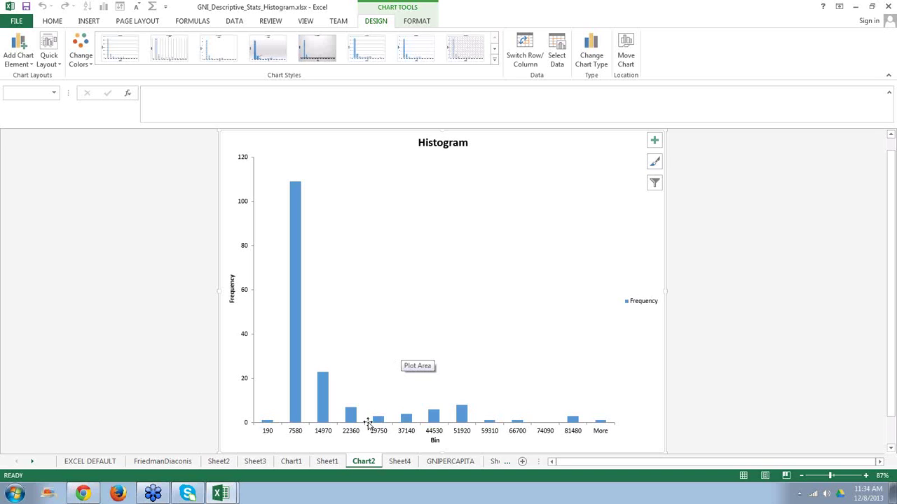
- Compare the EXCEL DEFAULT, Chart1 and FriedmanDiaconis histograms, including the bin labels of the default chart
click(98, 464)
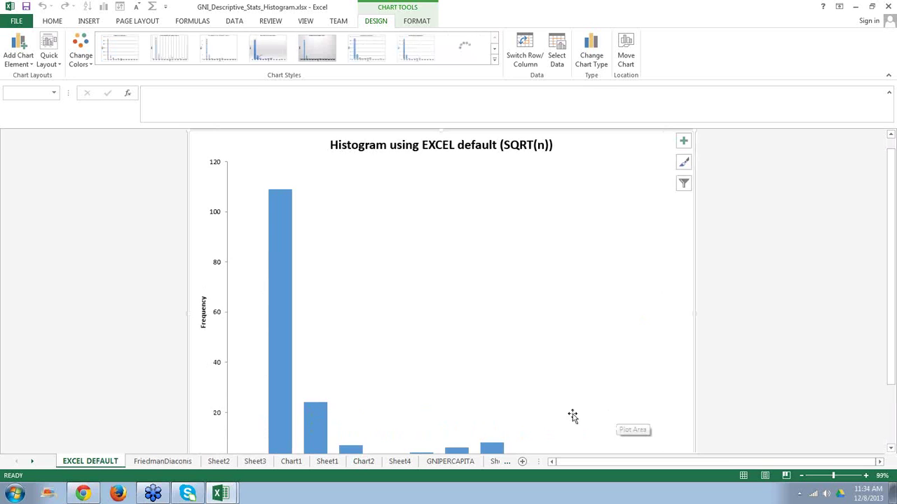
click(304, 463)
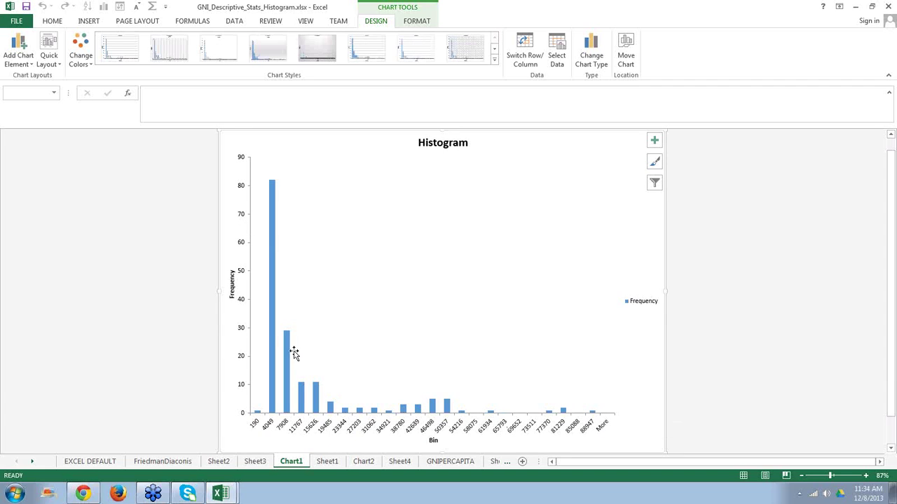
click(255, 465)
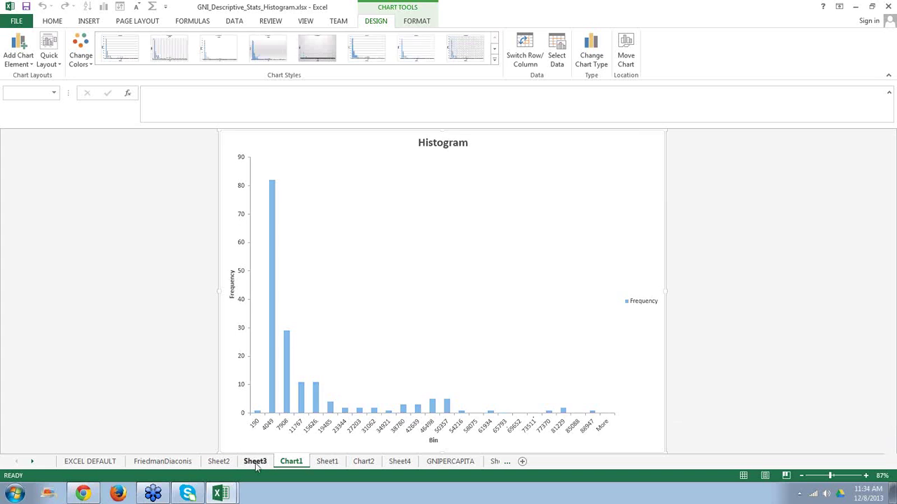
click(184, 463)
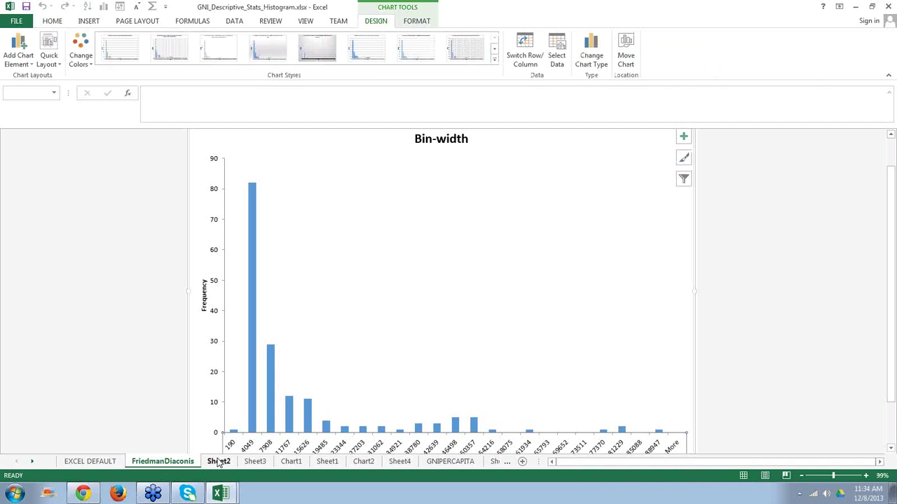
click(86, 461)
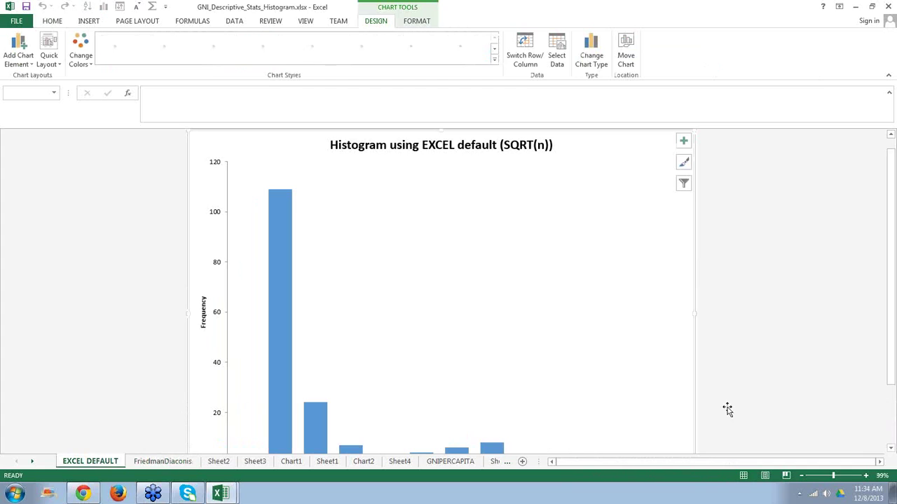
scroll(894, 424, down, 2)
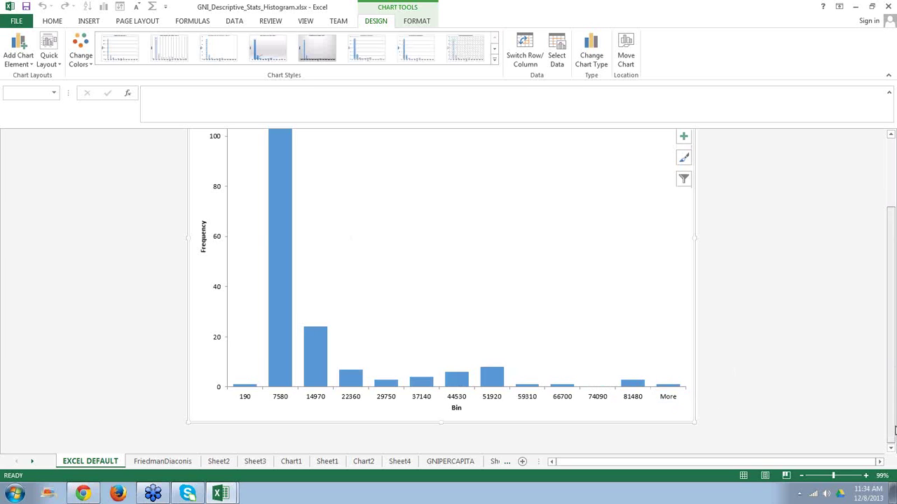
drag(894, 433, 893, 409)
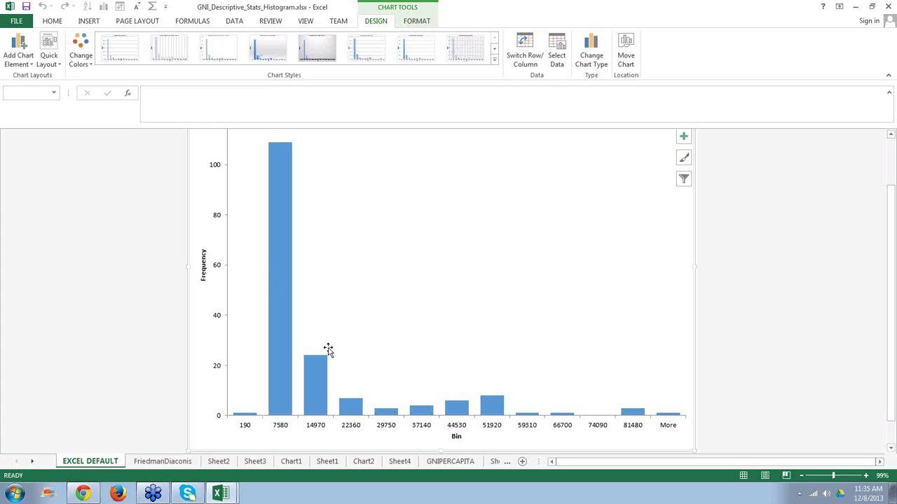
- Close the GNI histogram workbook and open the recent workbook BloodFatDatafile.xlsx from the LZFILES folder
click(889, 7)
click(449, 266)
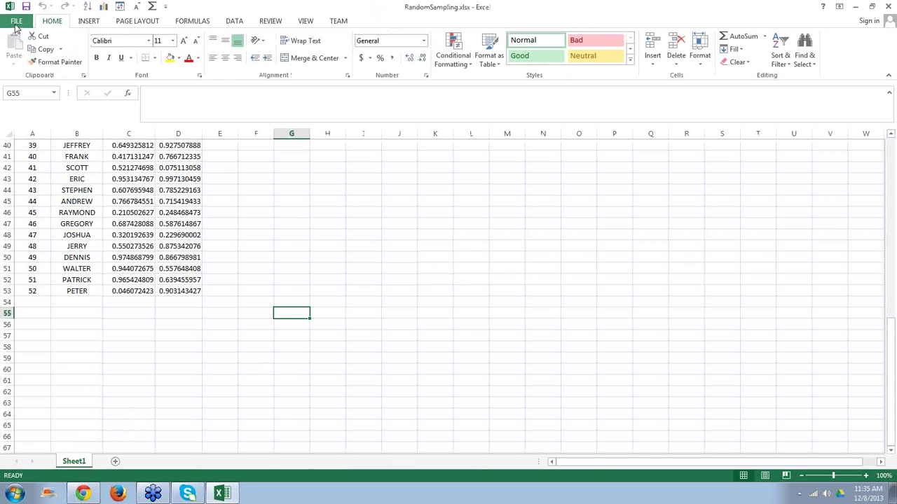
click(16, 22)
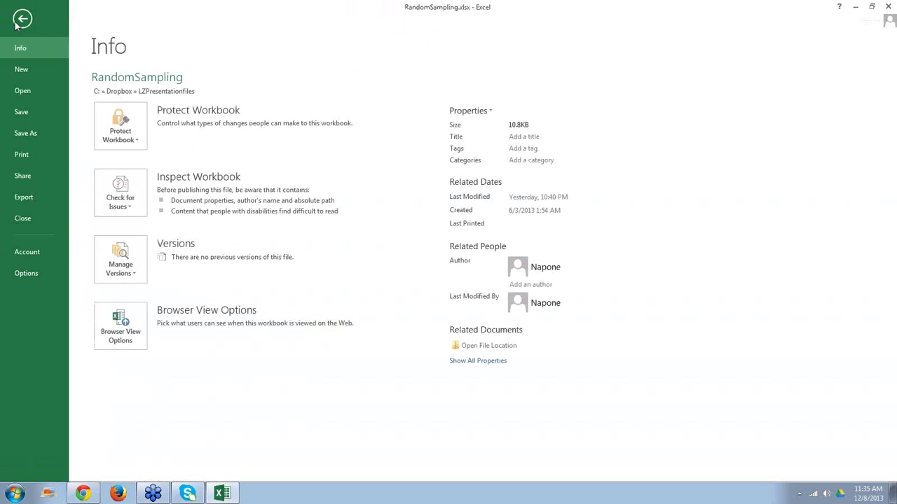
click(22, 94)
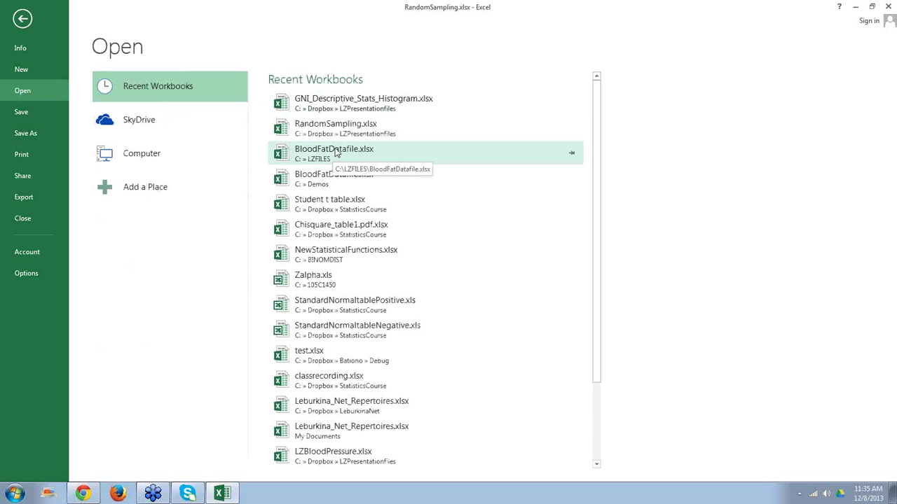
click(339, 150)
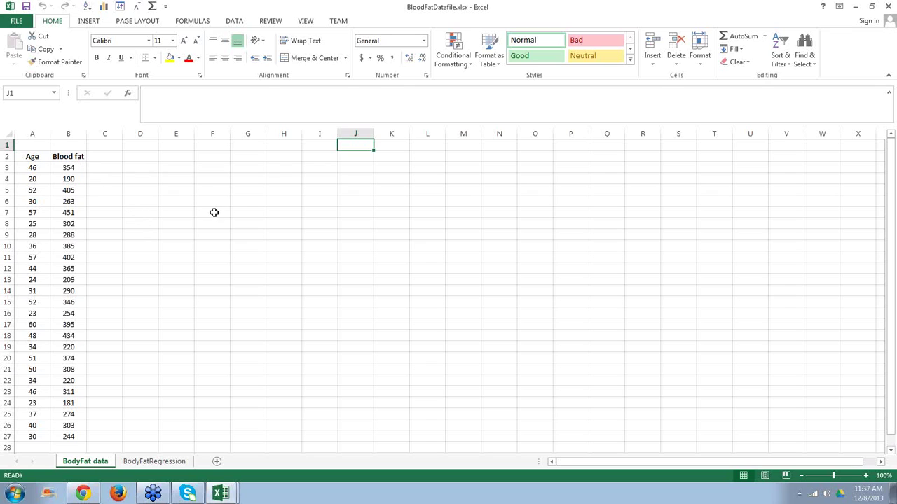
click(236, 210)
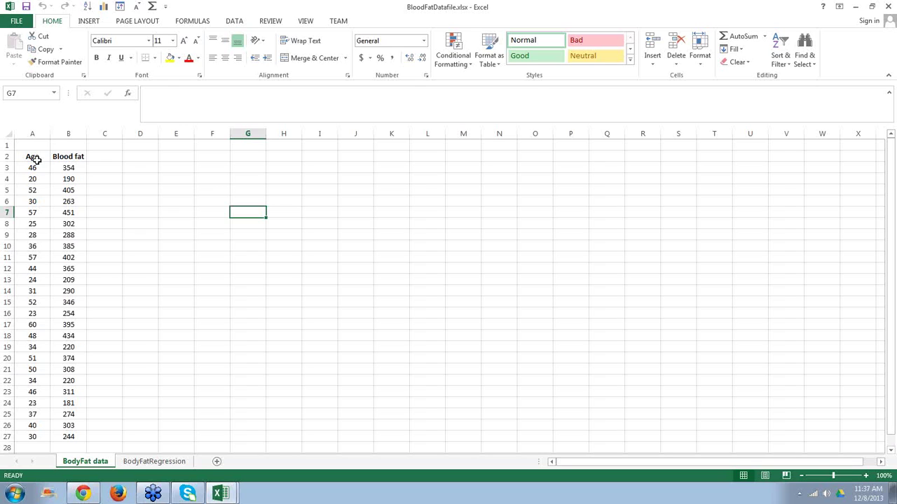
drag(37, 159, 84, 234)
click(200, 234)
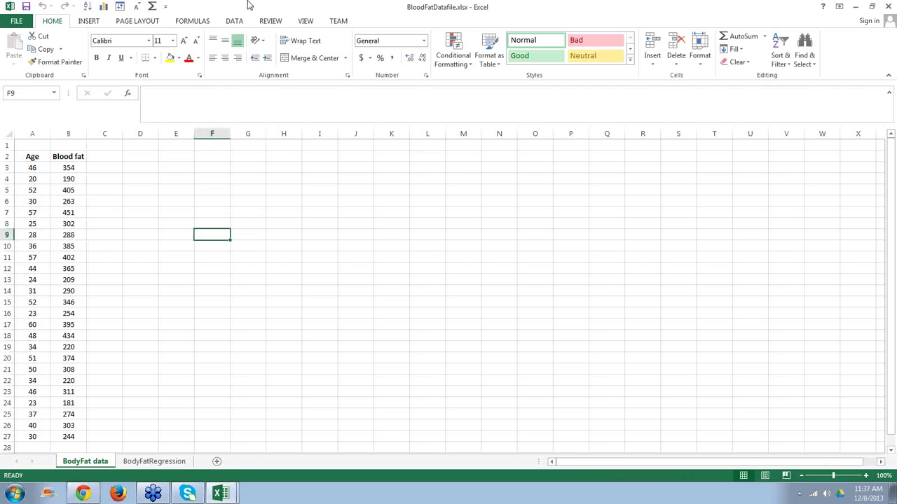
- Set up a Correlation analysis on the age and blood fat data in $A$2:$B$27, grouped by columns with labels in the first row
click(235, 22)
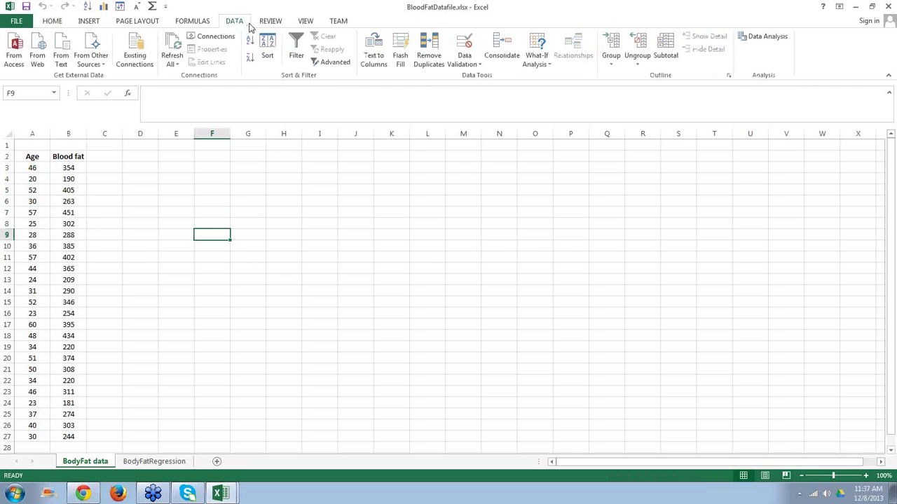
click(755, 40)
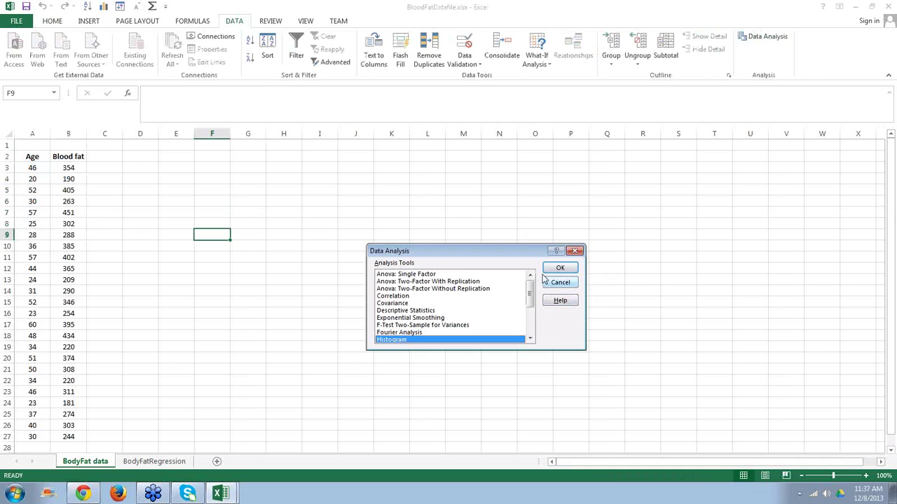
drag(531, 293, 440, 298)
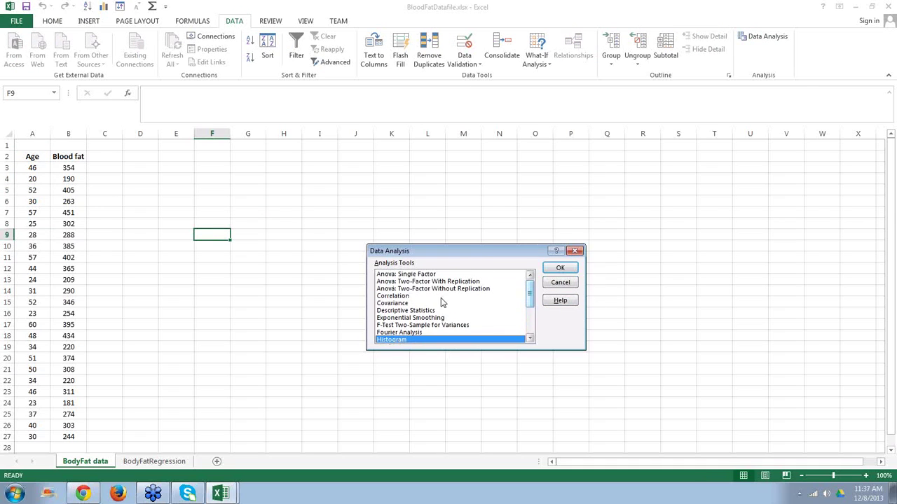
click(405, 295)
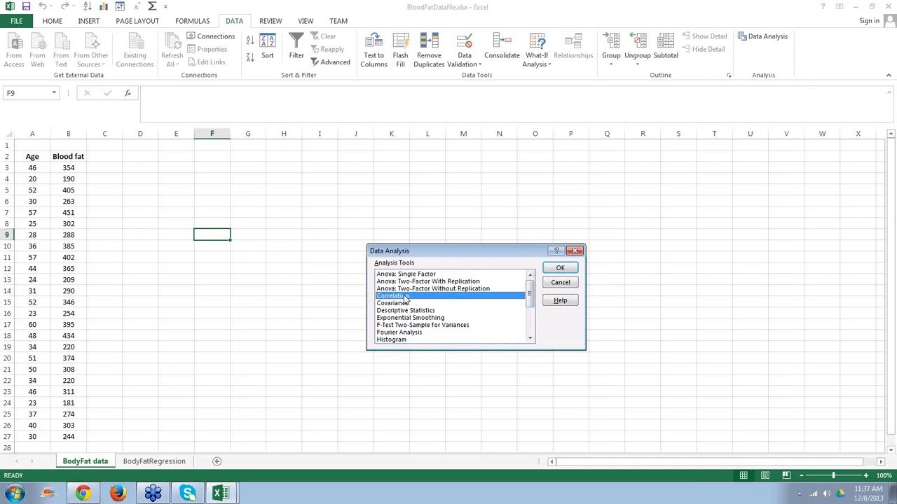
click(559, 267)
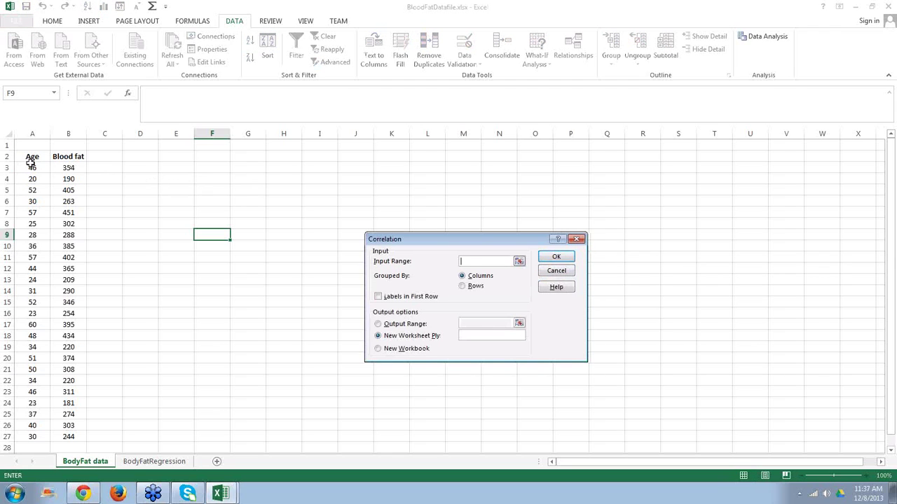
drag(32, 159, 63, 450)
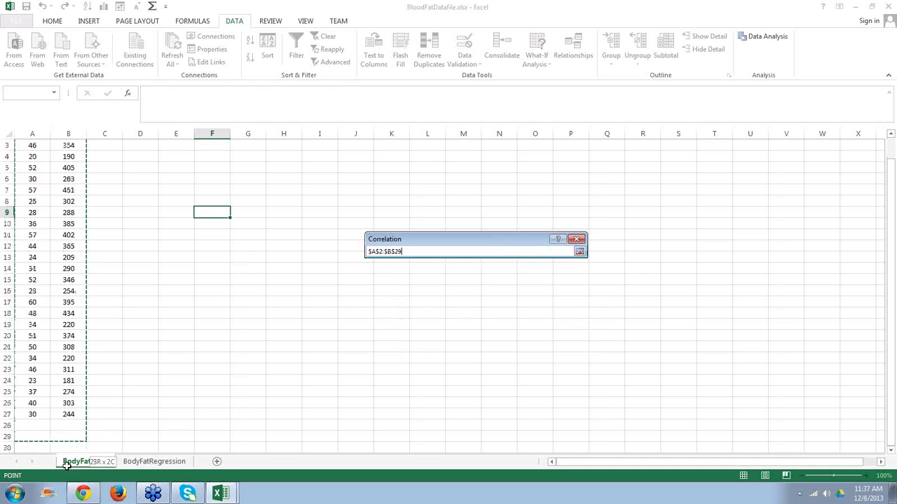
drag(66, 466, 67, 392)
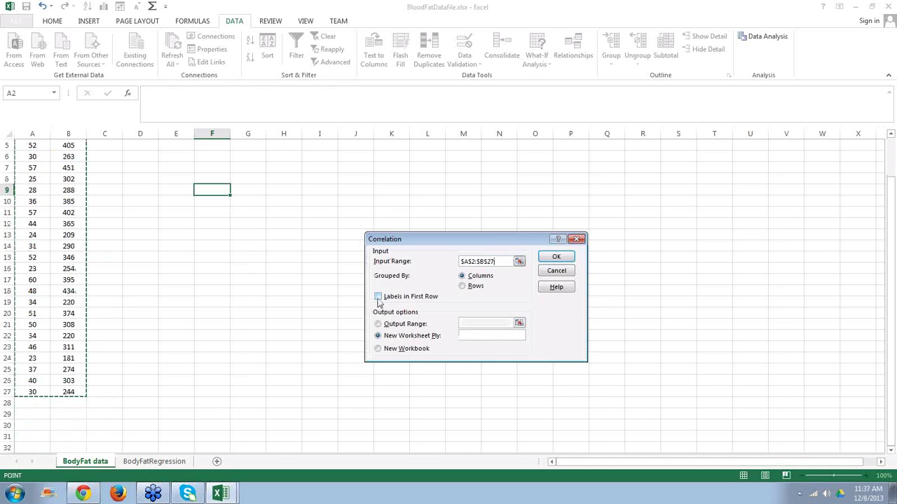
click(378, 298)
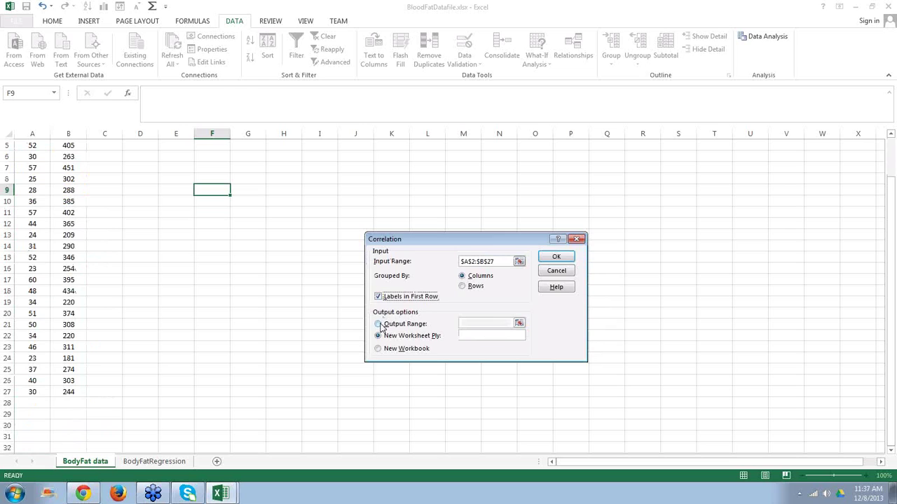
- Send the correlation output to the range $K$4:$O$16 on the same sheet and run the analysis
click(378, 323)
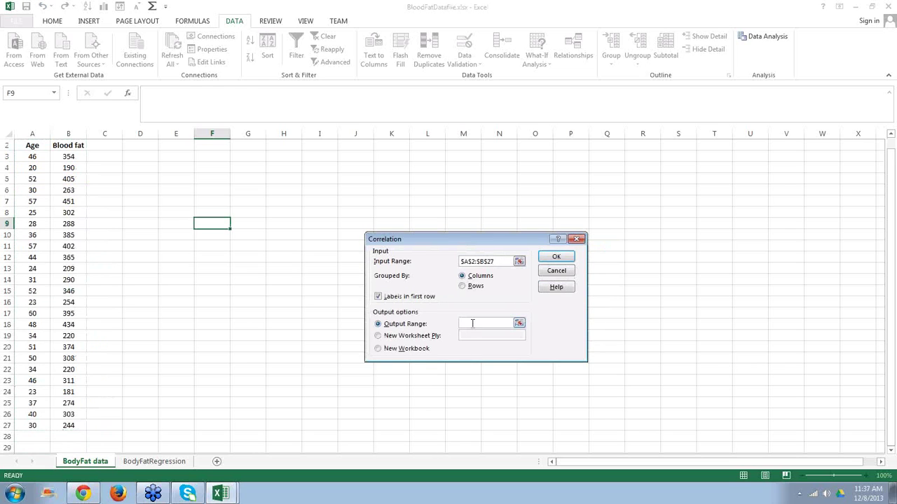
drag(434, 240, 201, 198)
drag(389, 173, 547, 299)
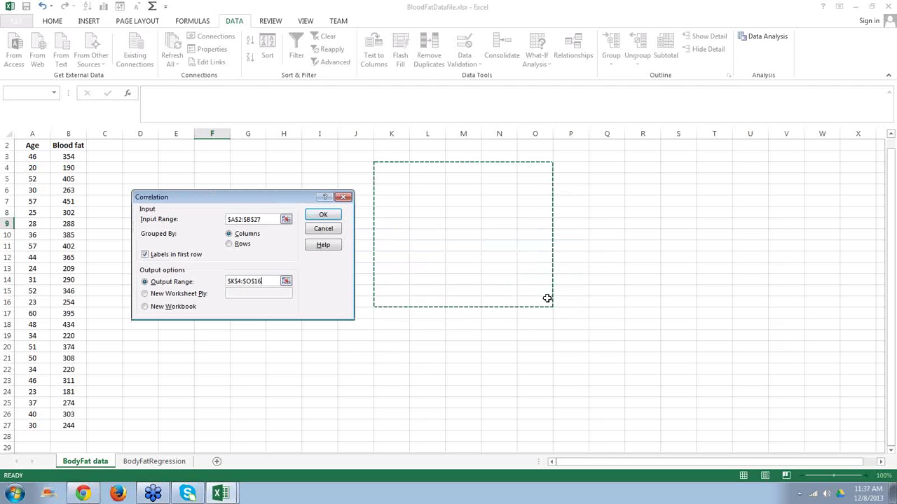
click(323, 214)
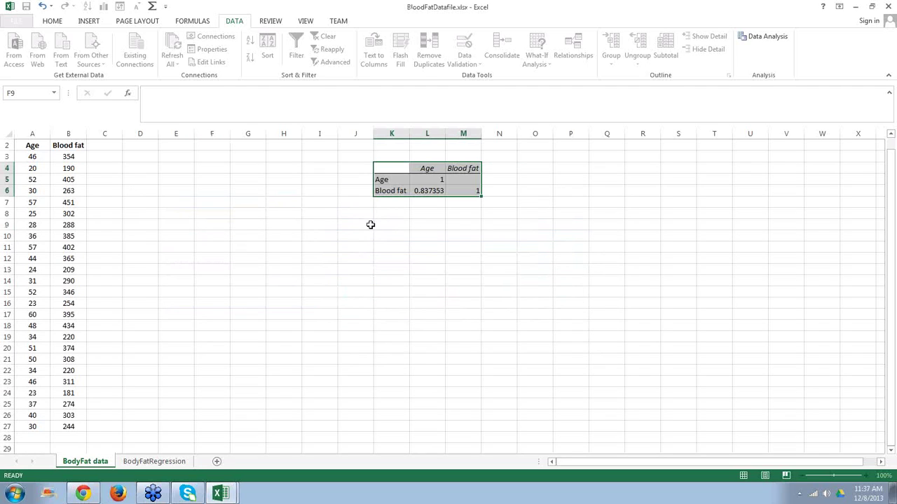
- Highlight the age–blood fat correlation coefficient in cell L6 with a yellow fill
click(456, 203)
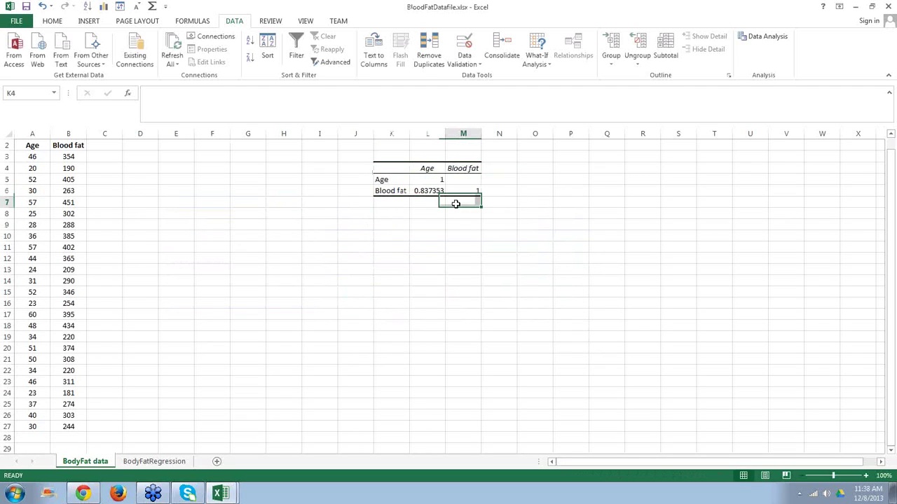
click(435, 194)
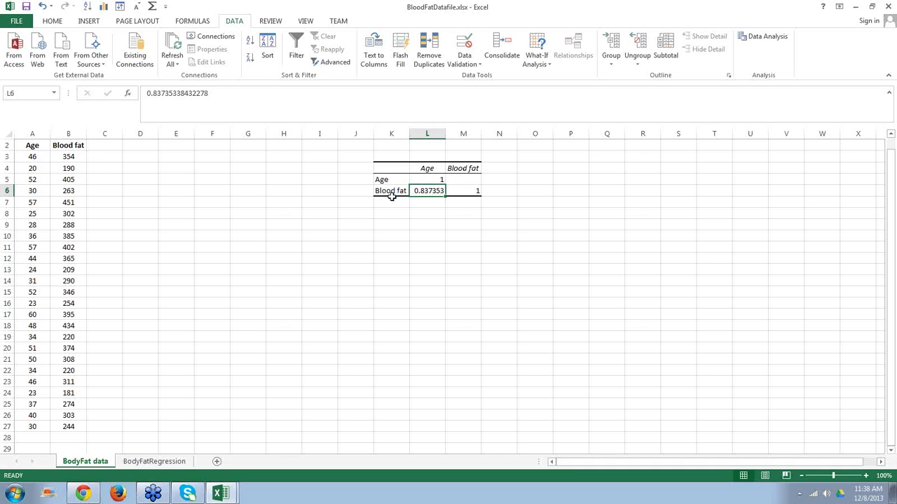
right_click(431, 197)
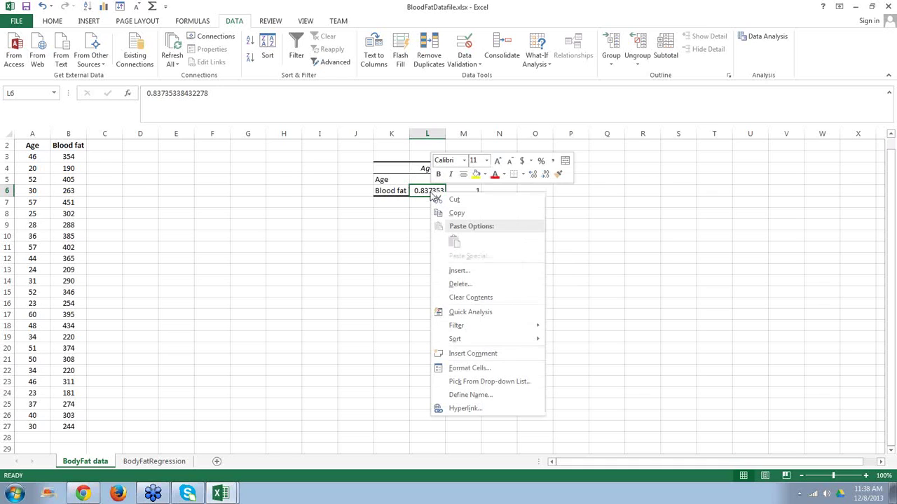
click(476, 175)
click(433, 236)
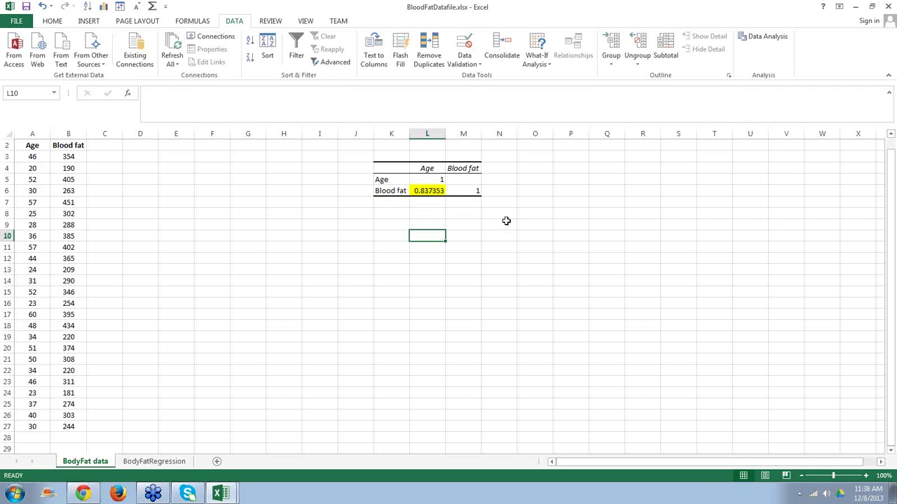
- Clear the contents of the correlation table in the range K3:N6
click(560, 212)
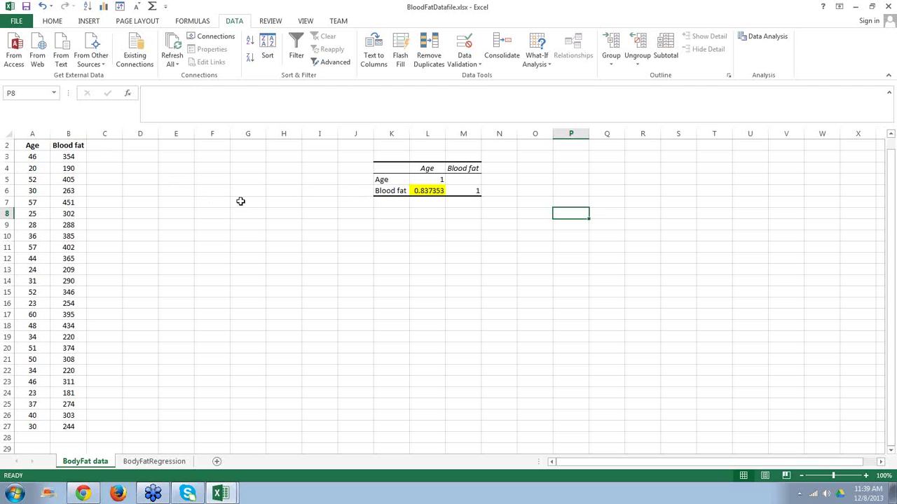
drag(386, 159, 490, 200)
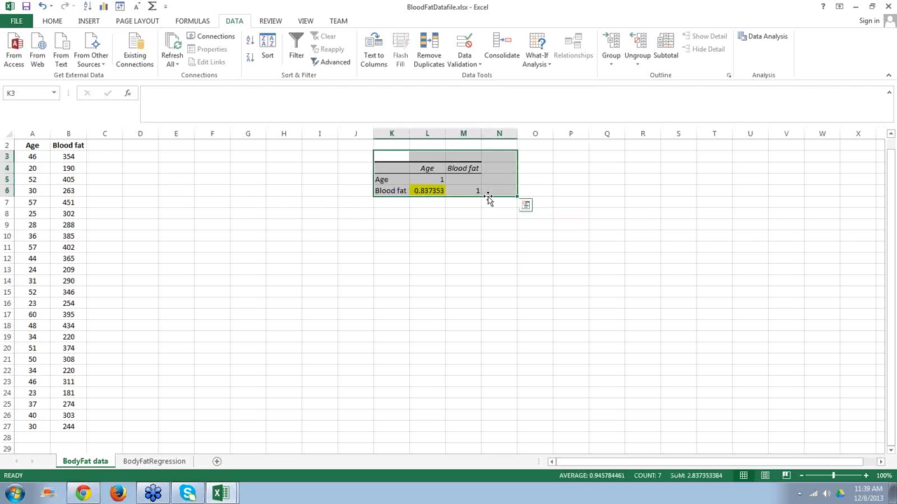
key(Delete)
click(340, 277)
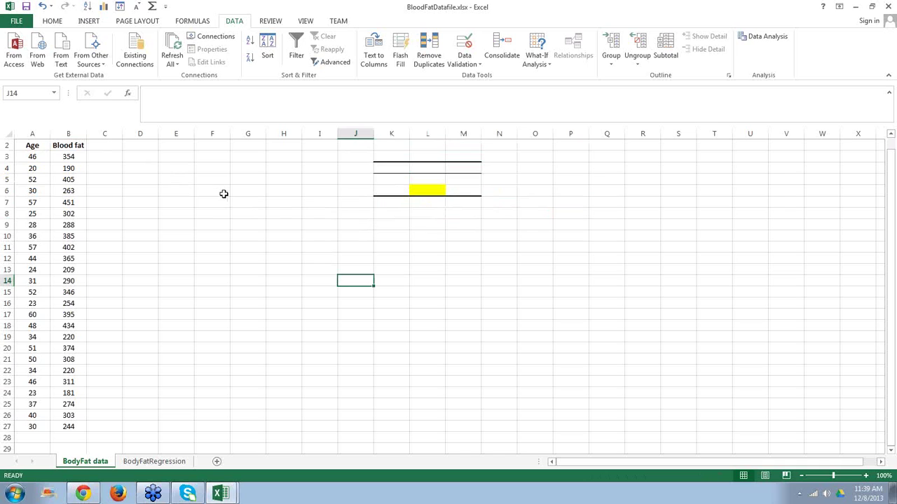
- Insert a markers-only scatter chart of the Age and Blood fat data in A2:B27
click(87, 21)
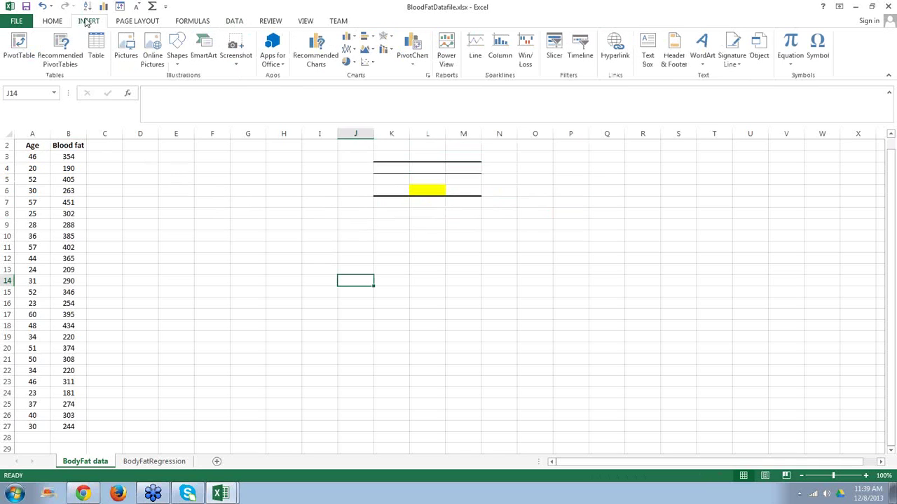
drag(32, 145, 70, 424)
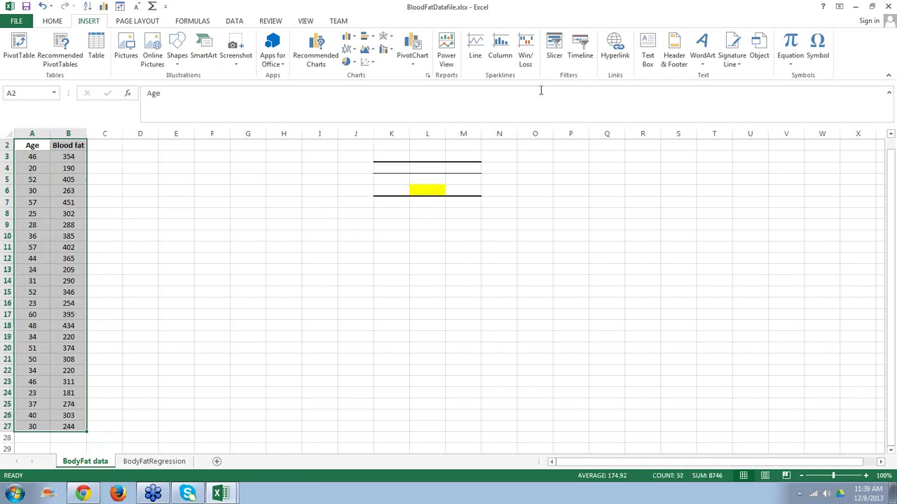
click(368, 61)
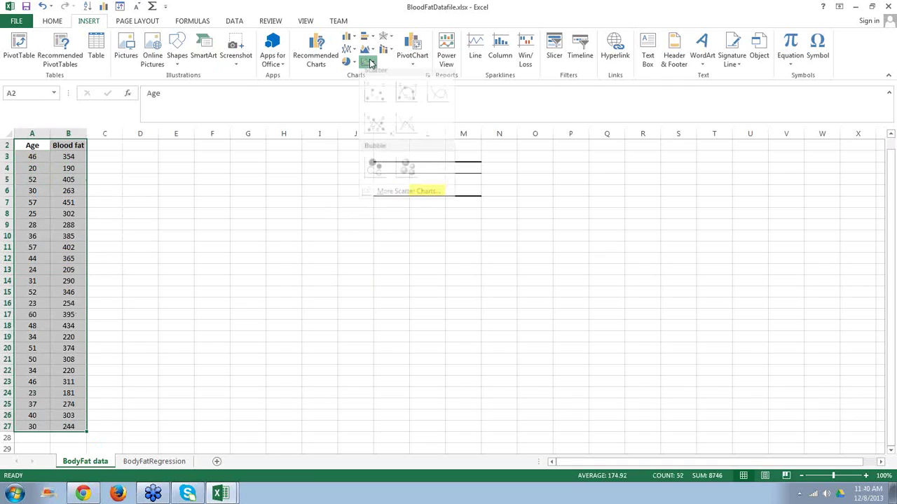
click(374, 98)
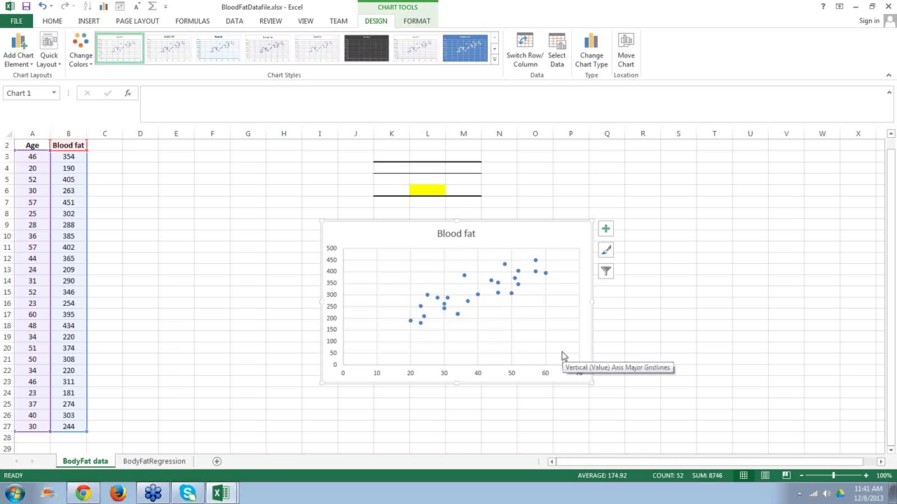
click(639, 335)
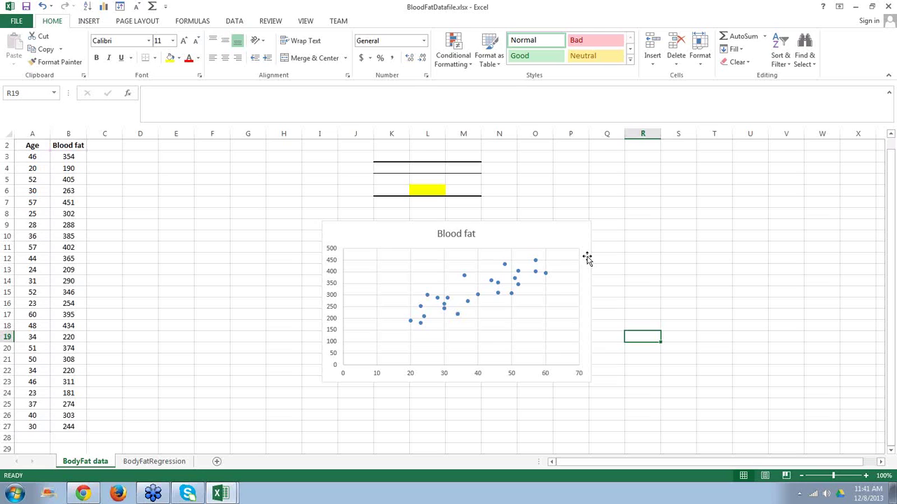
click(562, 413)
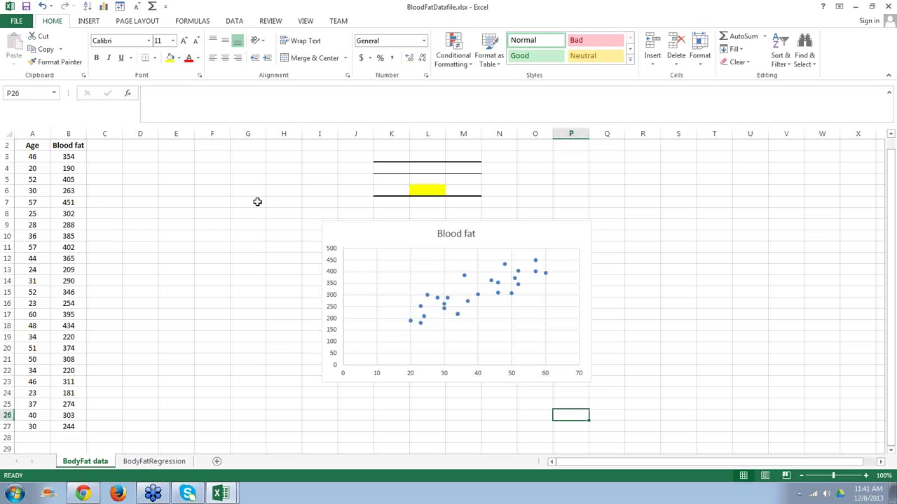
- Move the Blood fat scatter chart to its own new chart sheet named Chart1
click(435, 187)
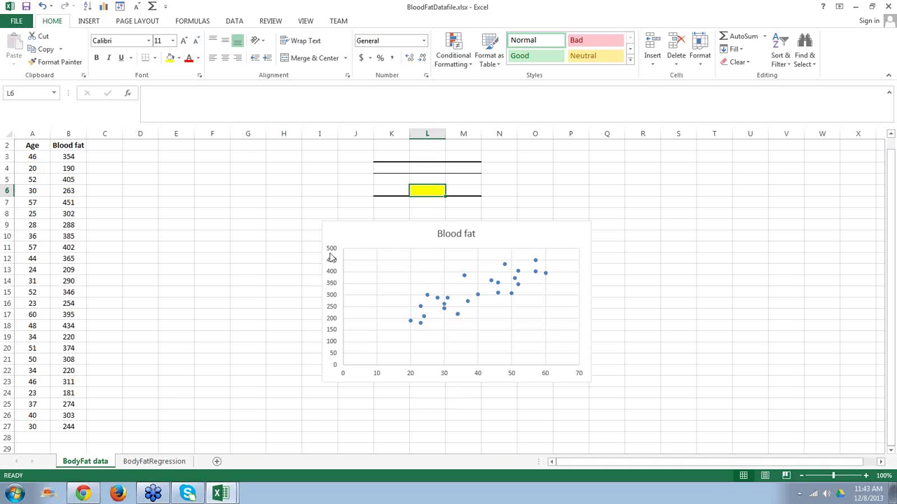
click(337, 231)
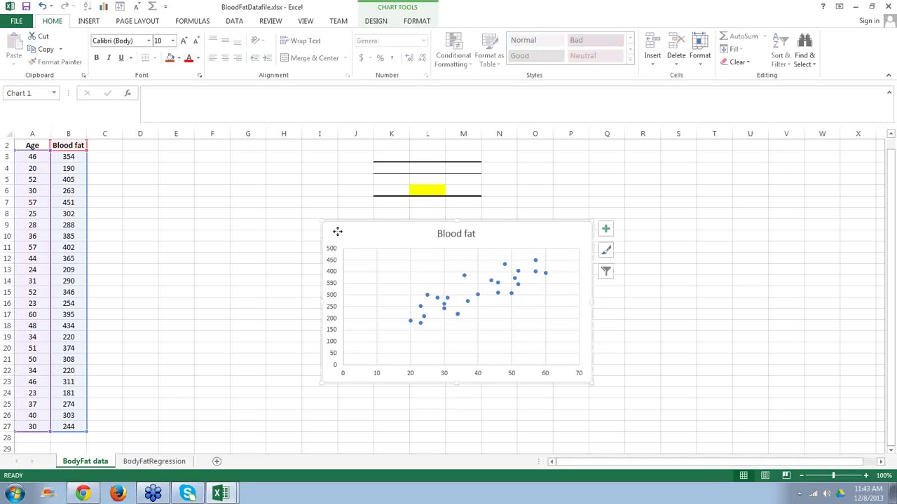
right_click(339, 233)
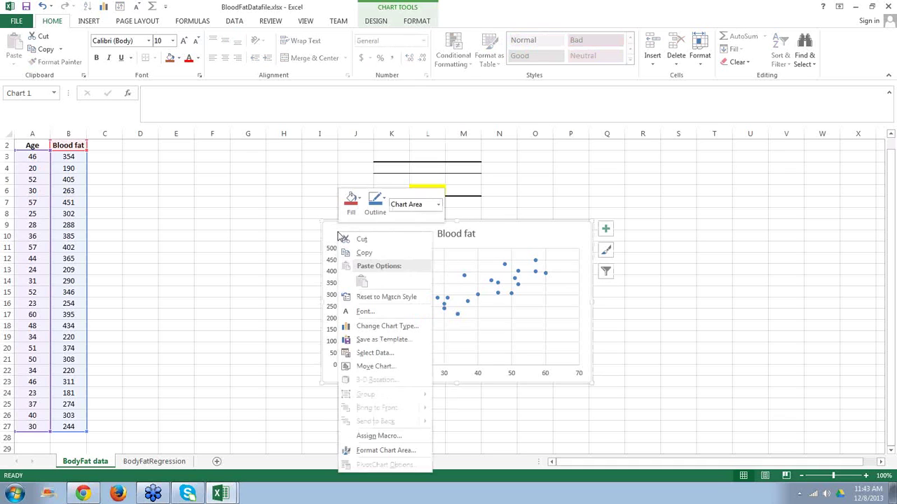
click(377, 367)
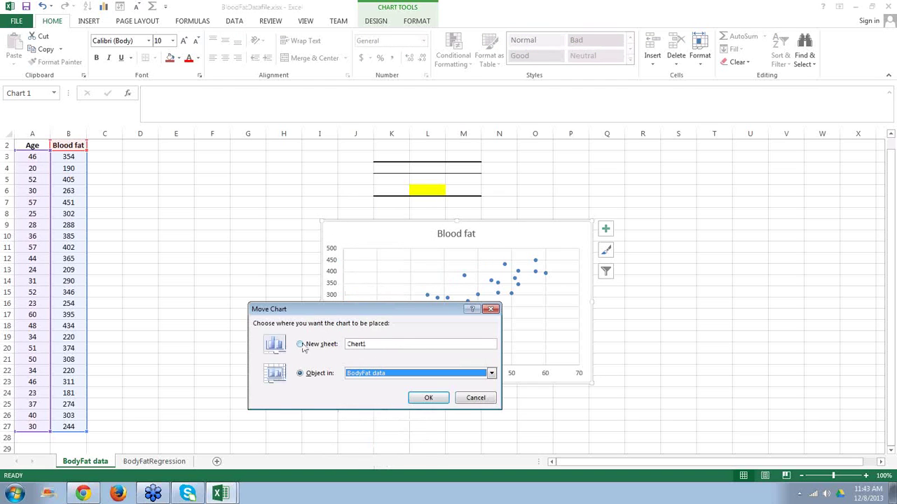
click(300, 345)
click(425, 398)
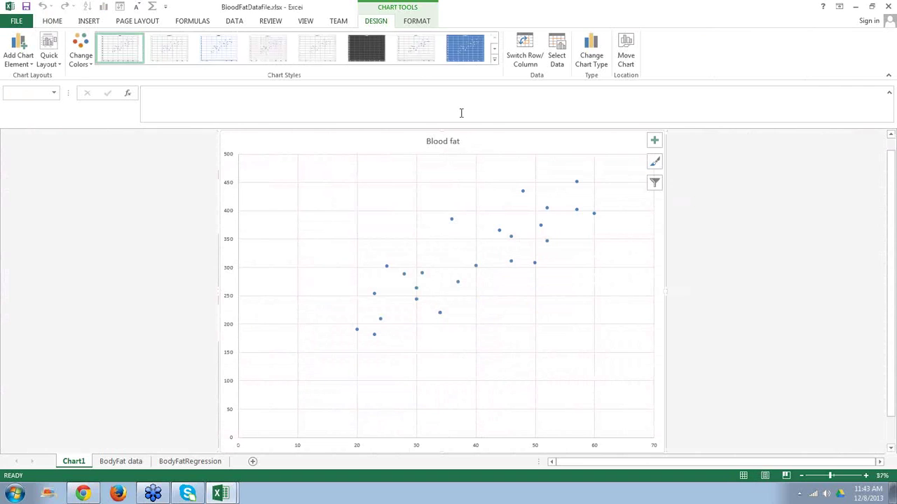
- Apply the seventh preset chart style, with a light shaded plot area, to the Blood fat scatter chart
click(419, 56)
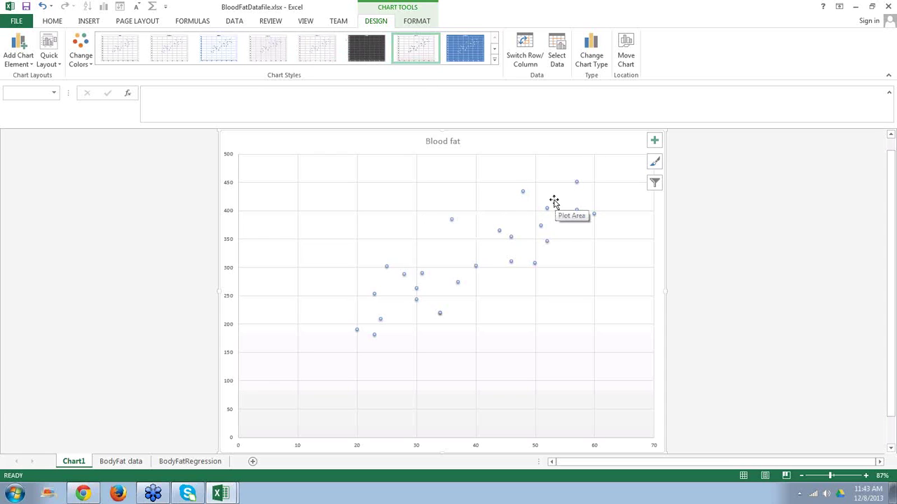
click(451, 143)
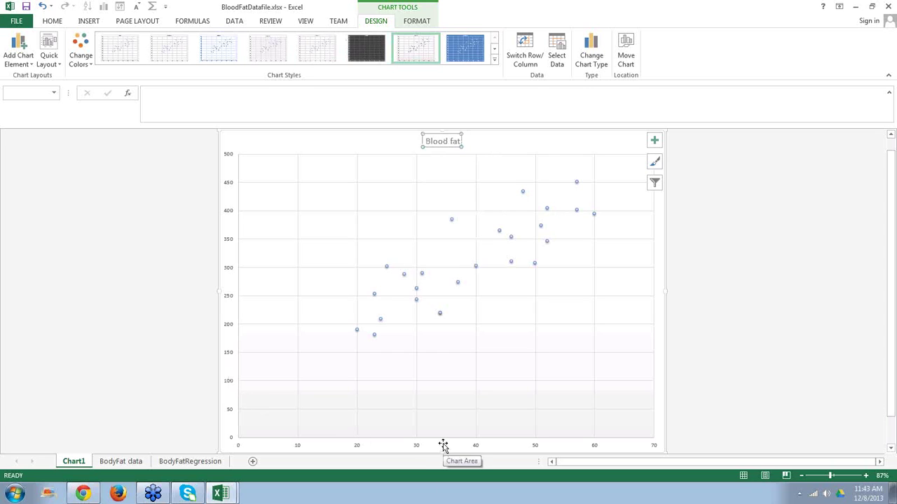
click(433, 261)
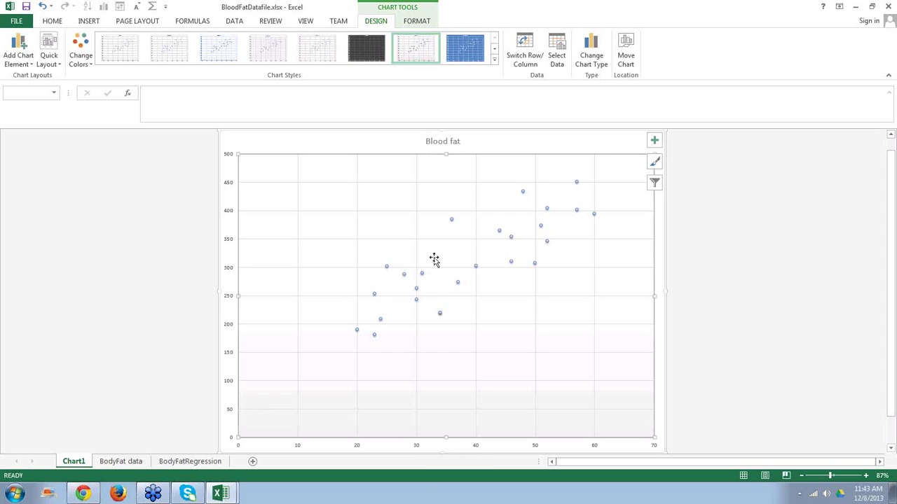
- Add a linear trendline to the Blood fat data series in the scatter chart
mouse_move(422, 276)
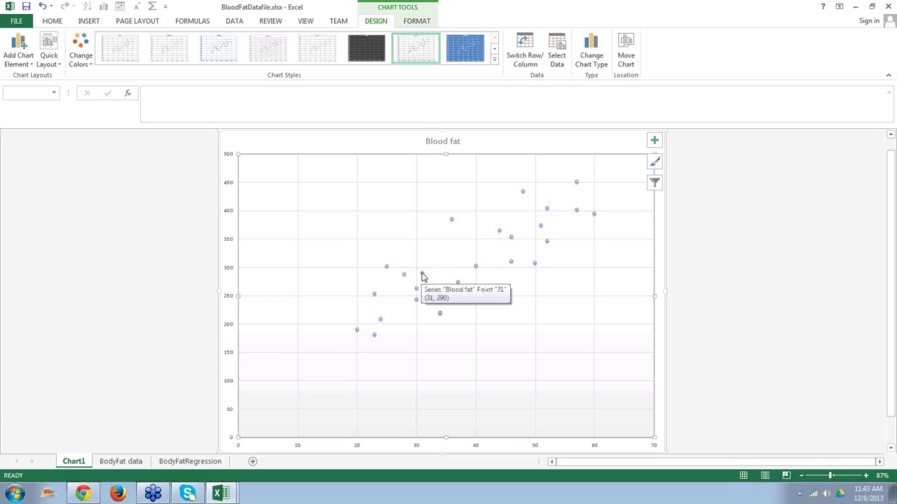
click(422, 277)
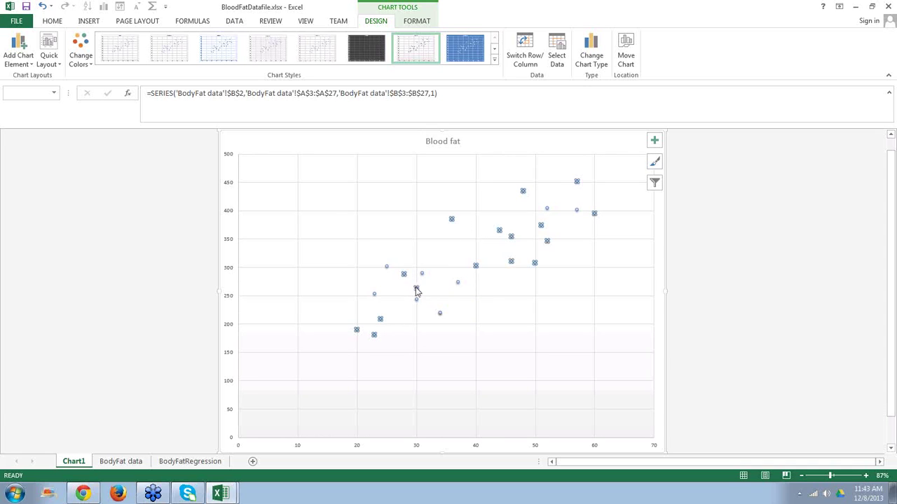
mouse_move(416, 290)
right_click(416, 290)
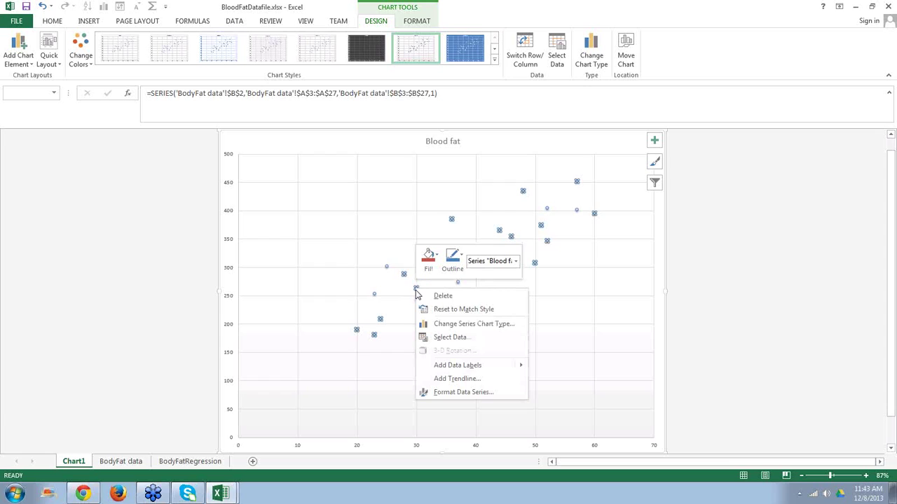
click(458, 379)
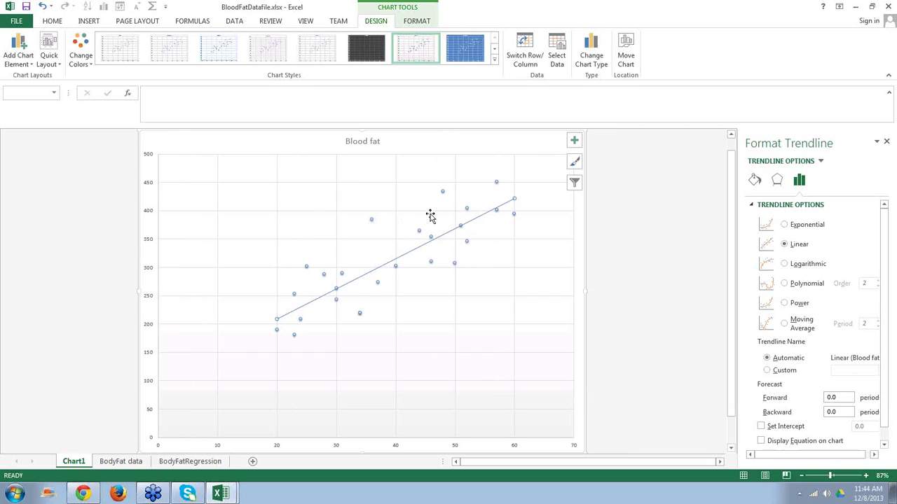
- Add a second linear trendline to the same Blood fat data series
click(460, 226)
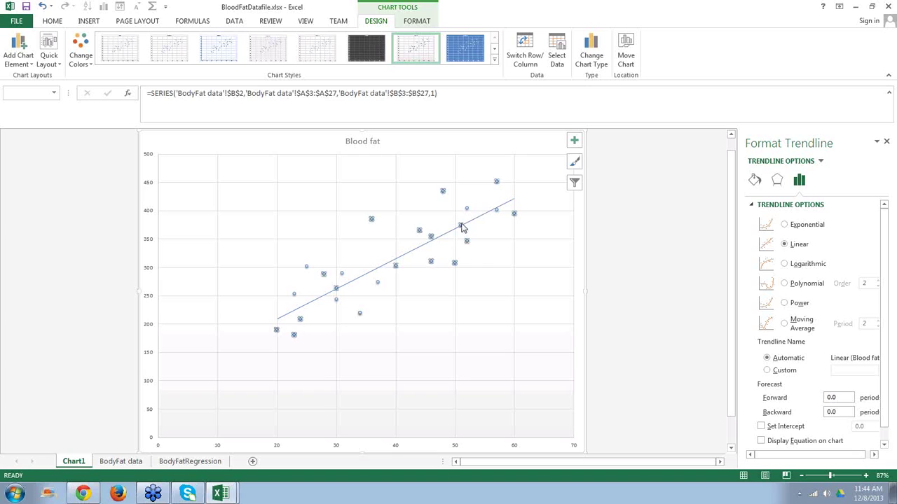
right_click(461, 227)
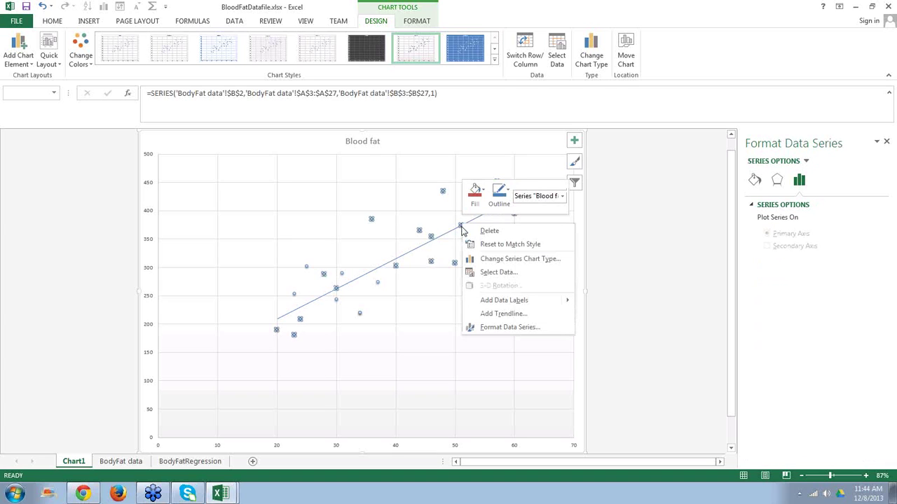
click(508, 320)
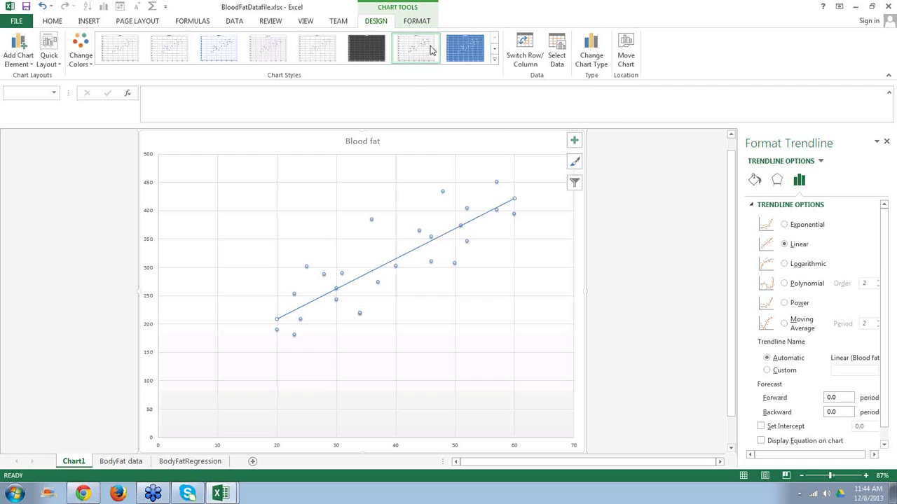
- Look through the chart elements that can be added, including the axis title and trendline choices
click(29, 49)
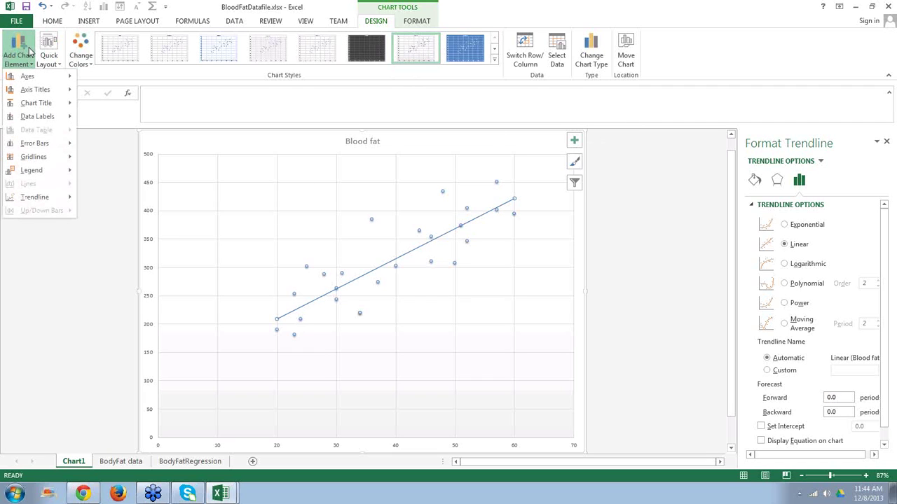
mouse_move(49, 203)
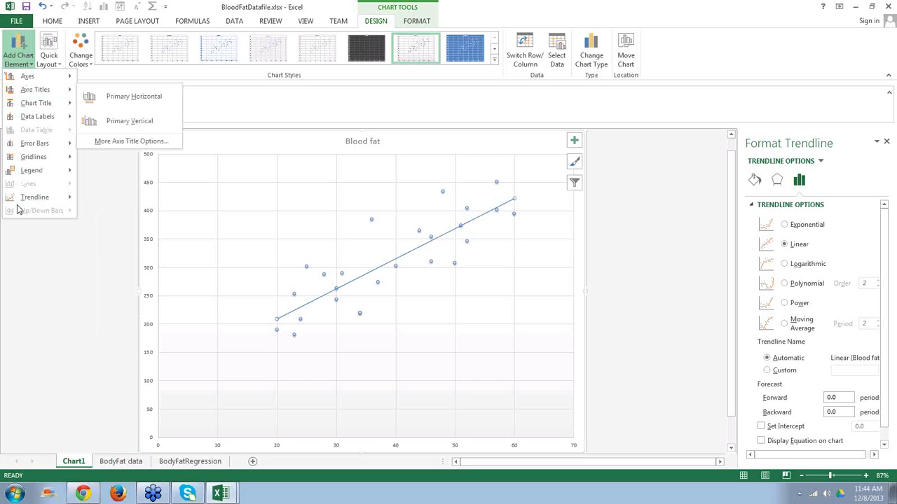
mouse_move(39, 200)
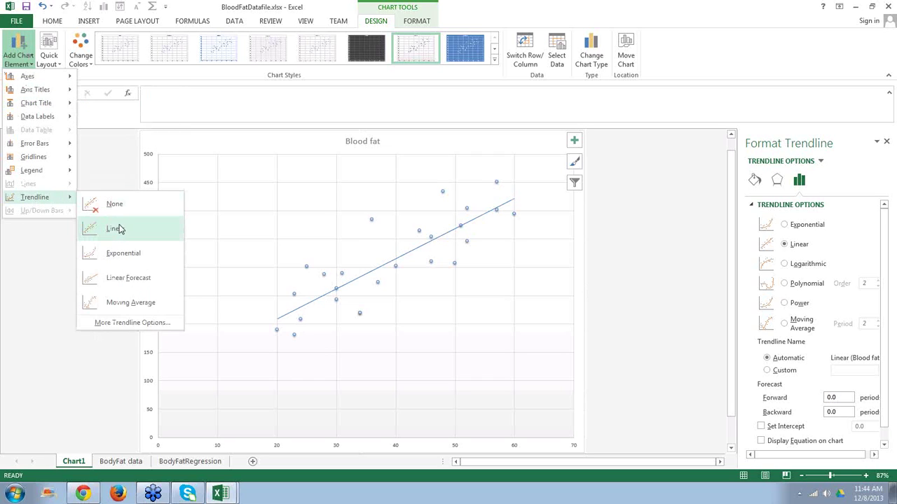
click(117, 231)
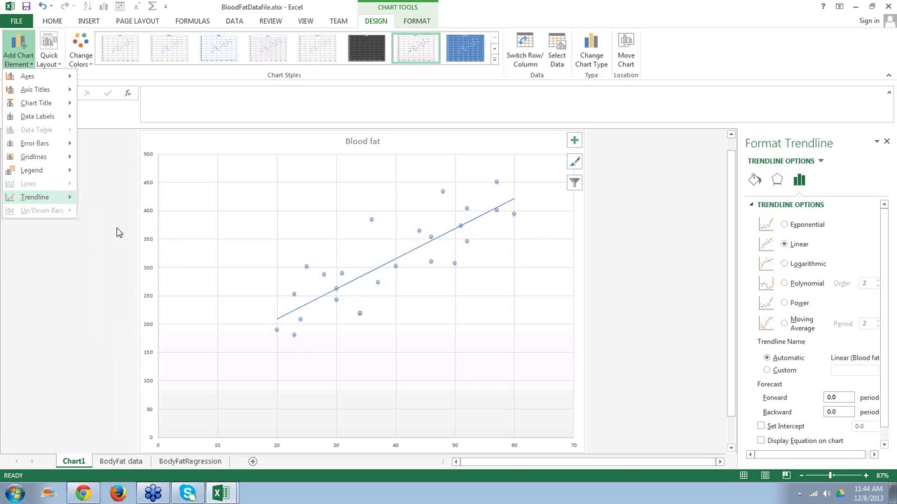
click(118, 232)
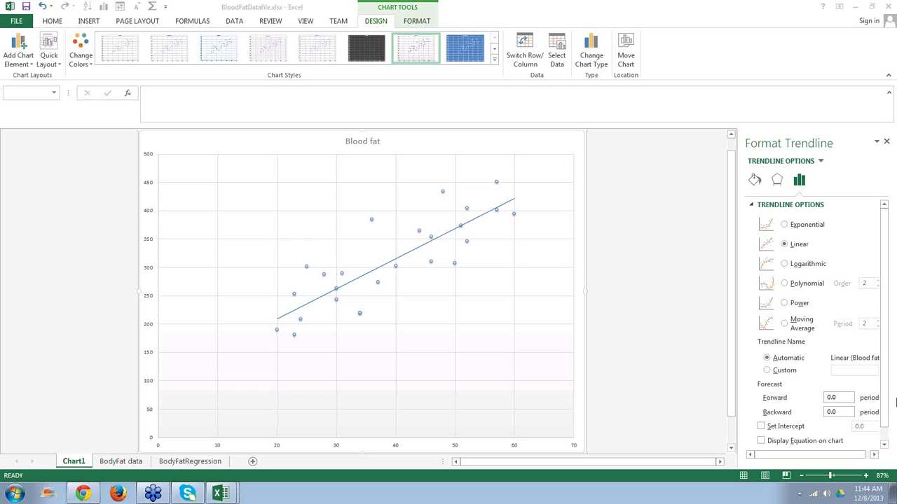
- Display the trendline's equation and R-squared value on the Blood fat chart
click(884, 448)
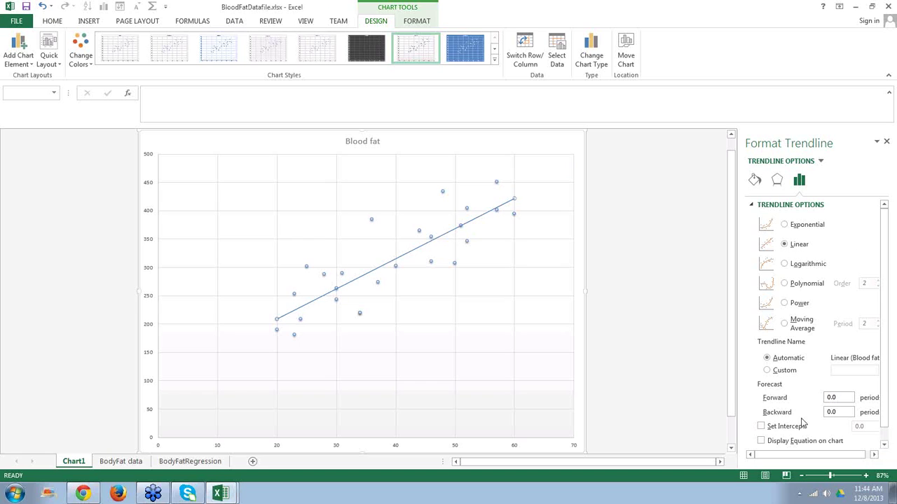
click(762, 441)
click(883, 445)
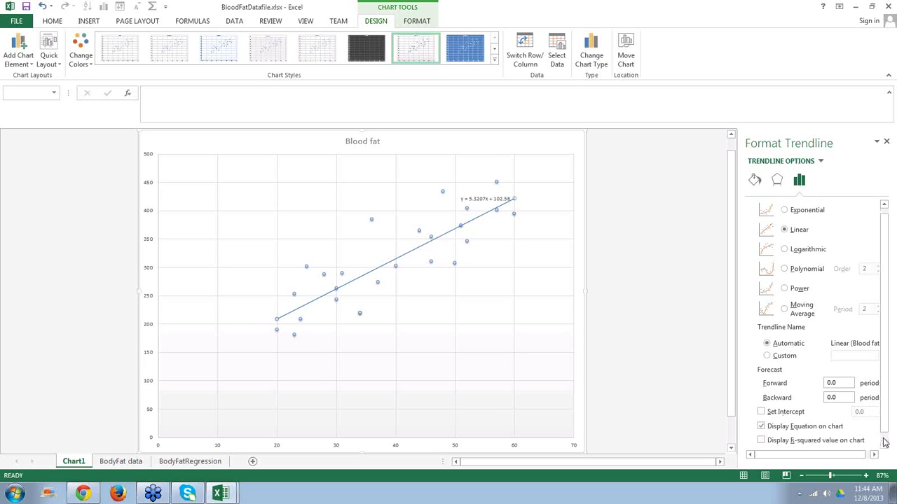
click(761, 442)
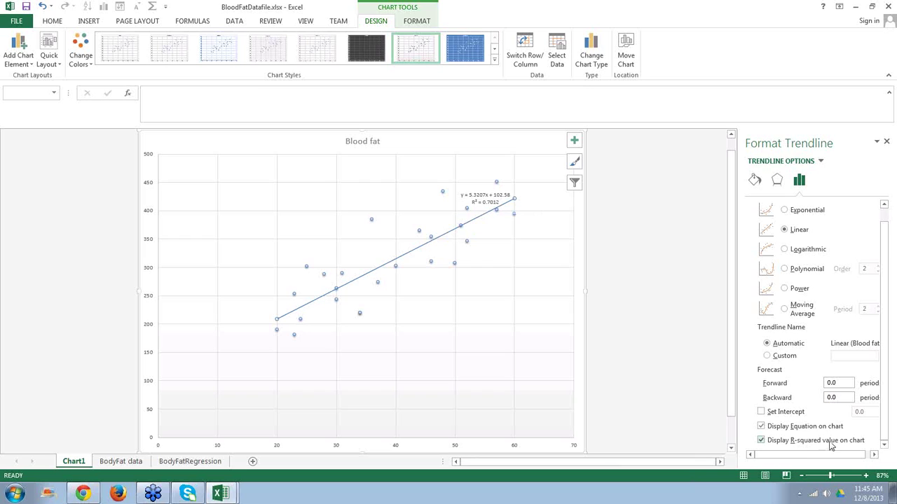
- Set the font size of the trendline equation and R-squared label to 16
click(489, 349)
click(122, 150)
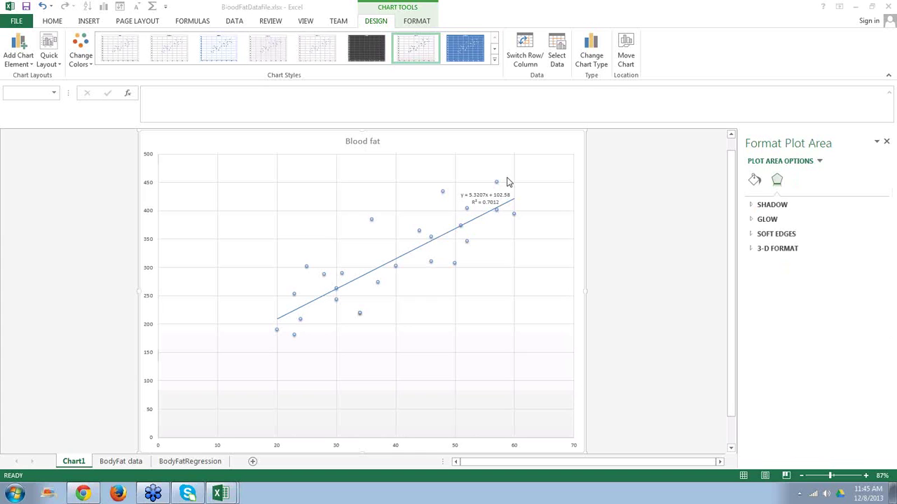
click(482, 198)
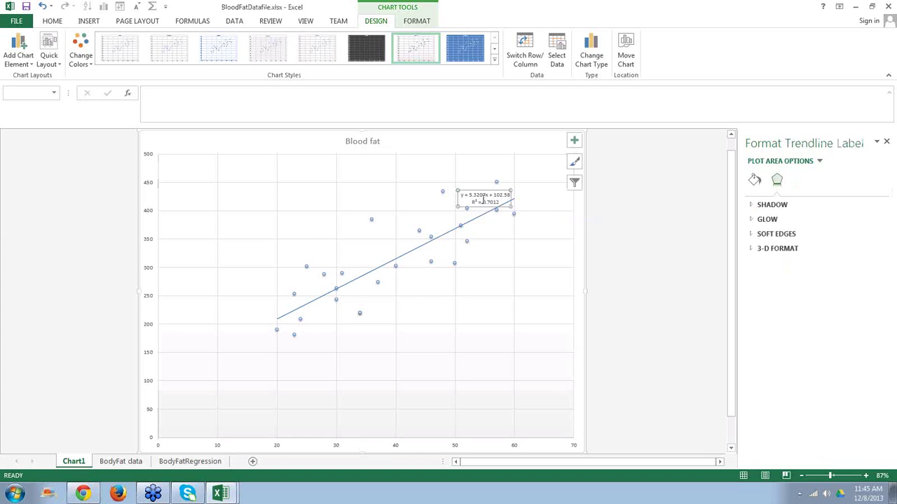
click(51, 23)
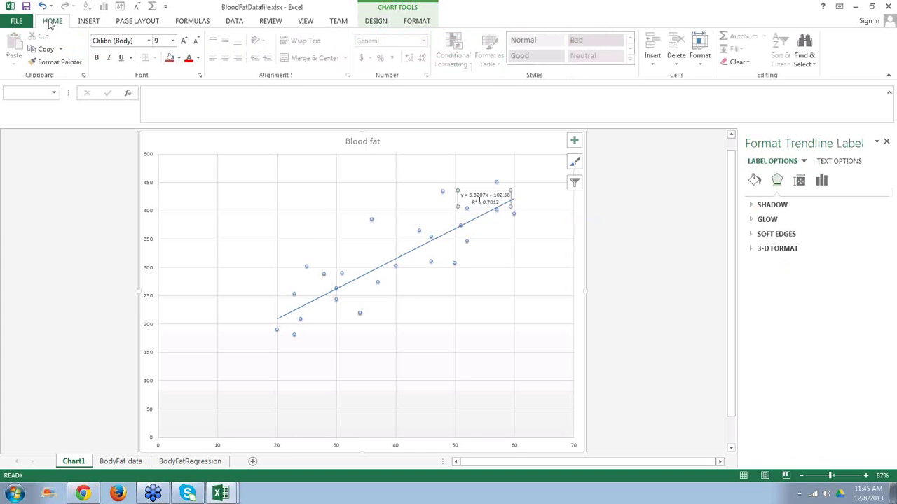
click(173, 40)
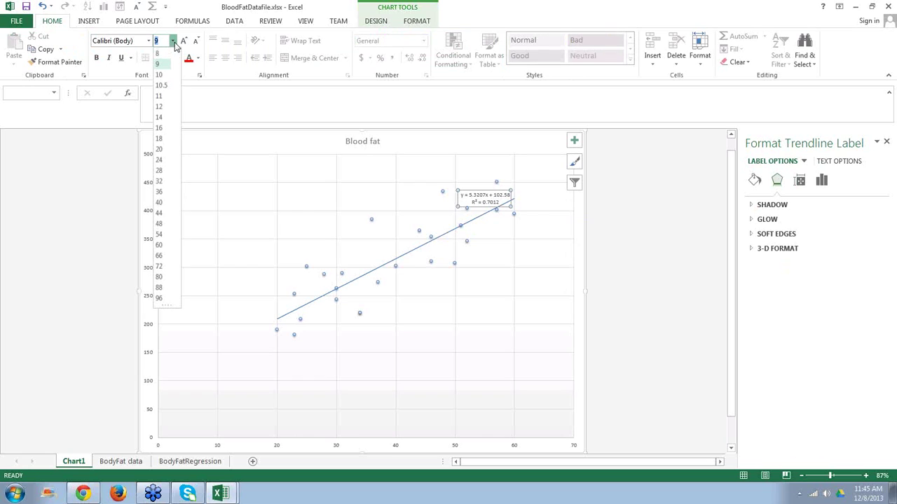
click(161, 128)
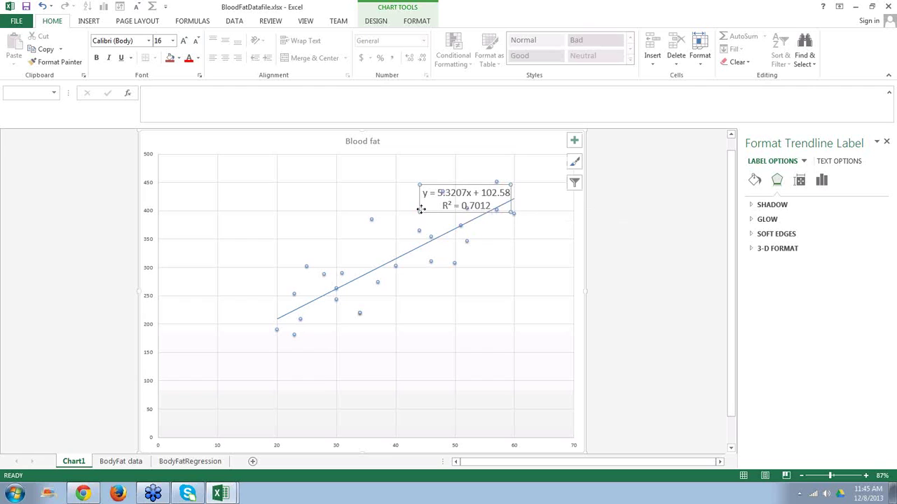
- Move the equation and R-squared label up and away from the trendline, then deselect it
drag(421, 209, 386, 196)
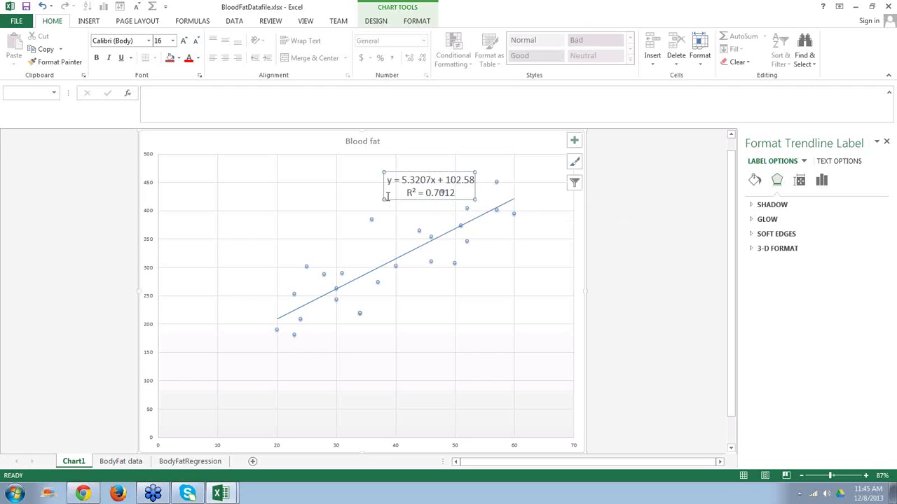
click(444, 208)
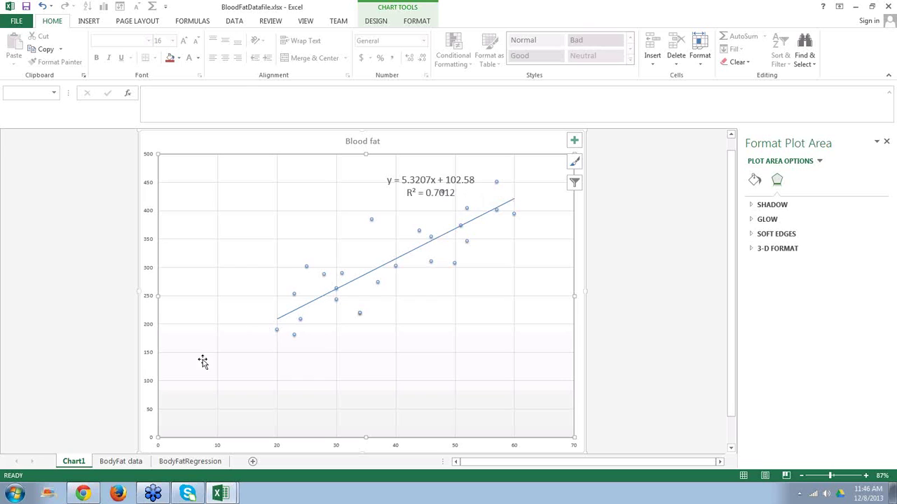
click(464, 191)
click(429, 221)
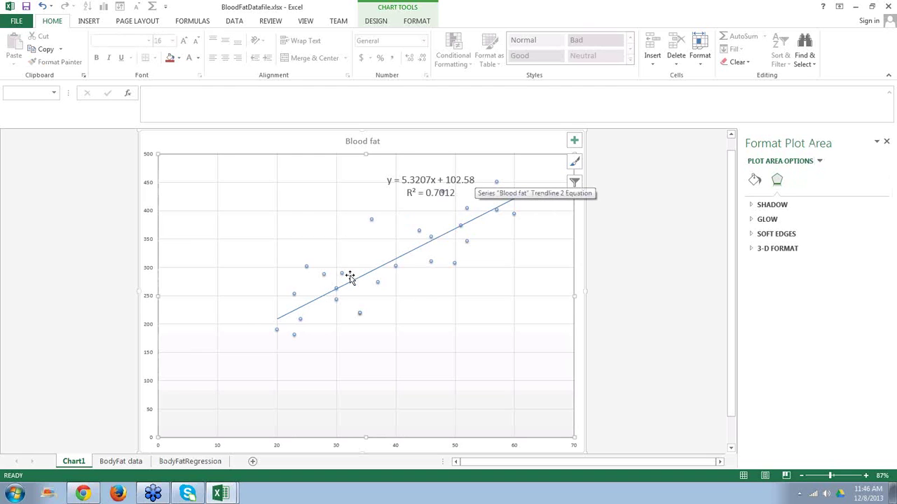
- Compare the Chart1 scatter chart with the BodyFat data sheet and the finished BodyFatRegression chart with its titles and equation
click(196, 463)
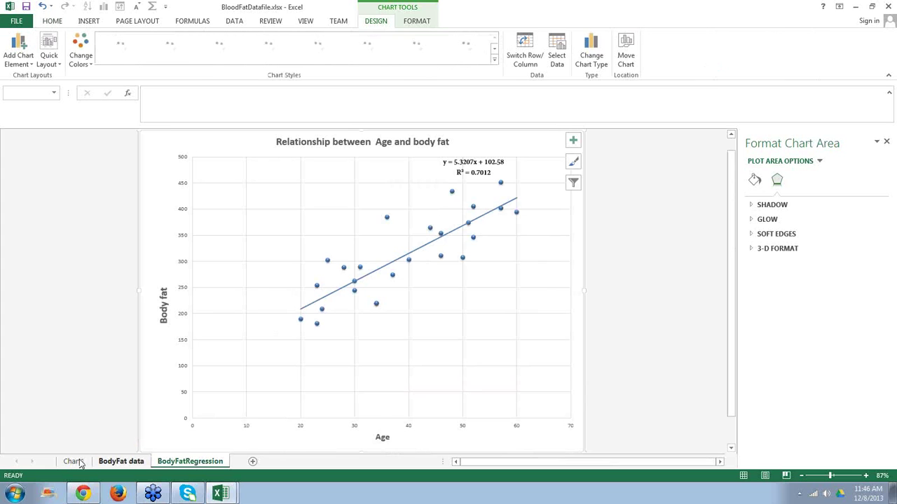
click(122, 462)
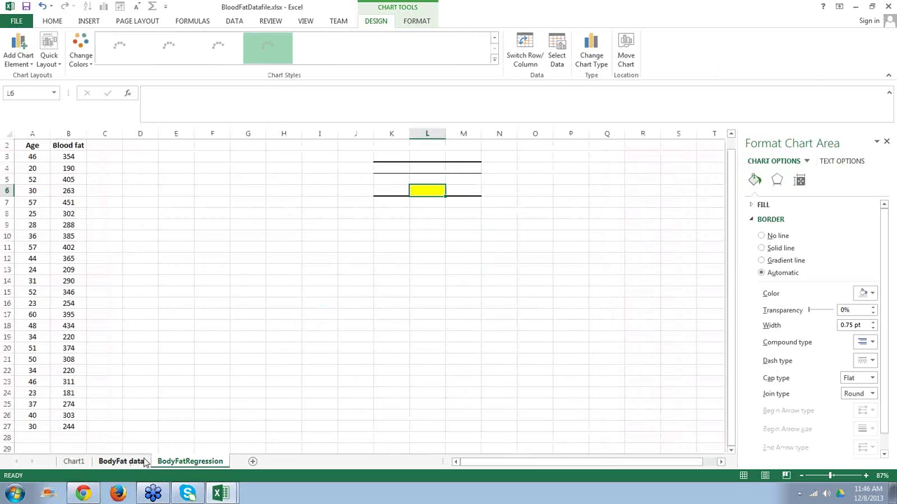
click(74, 462)
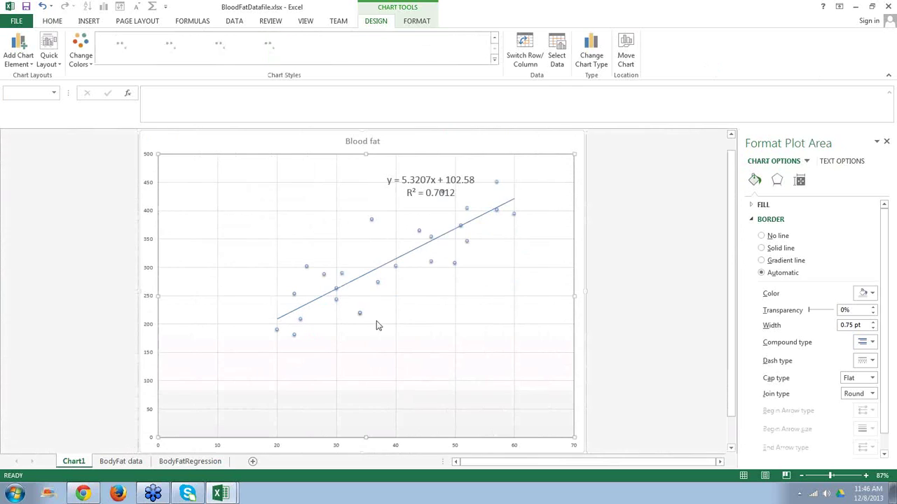
click(112, 463)
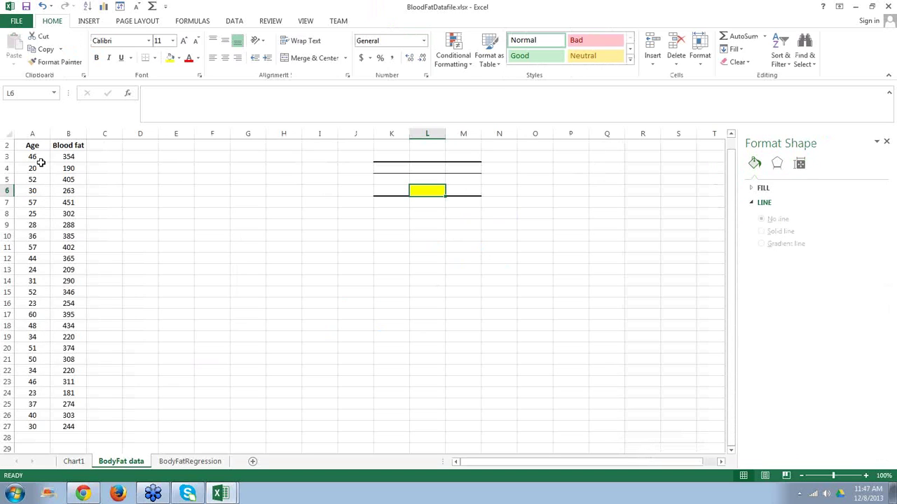
click(36, 416)
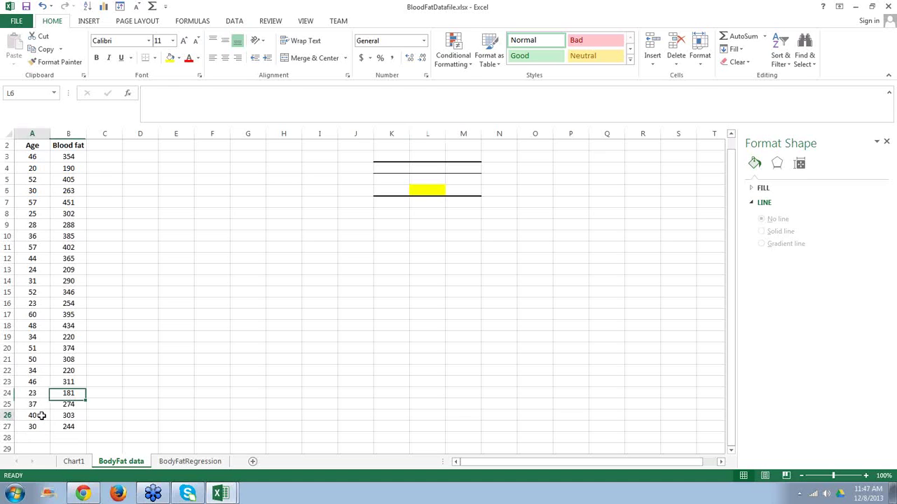
click(77, 417)
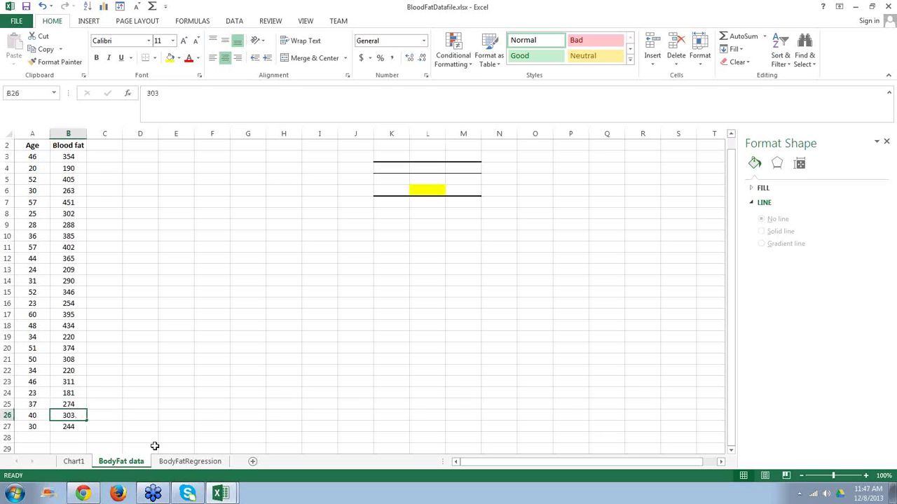
click(194, 463)
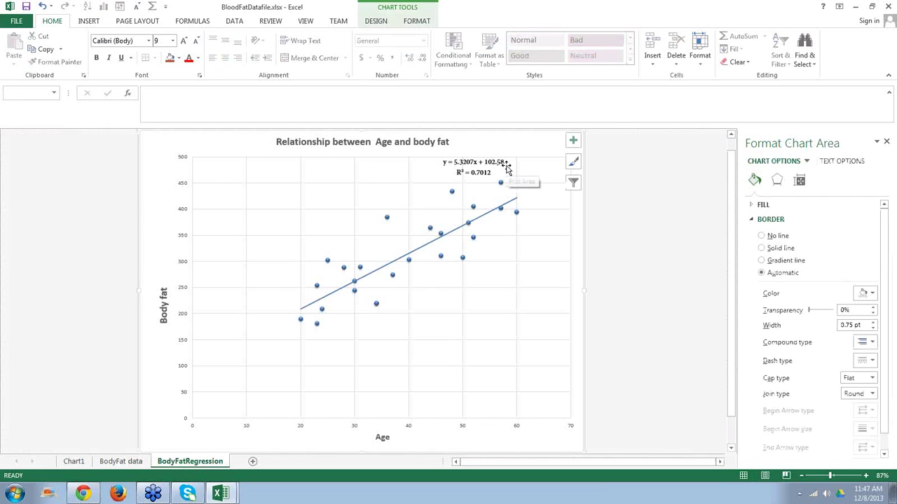
click(473, 284)
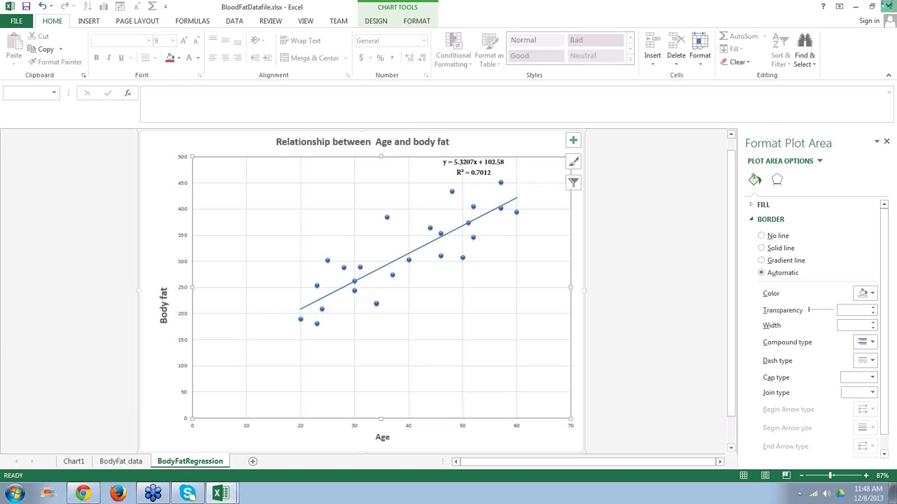
- Close BloodFatDatafile.xlsx without saving the changes and show the start of the list in RandomSampling.xlsx
click(887, 8)
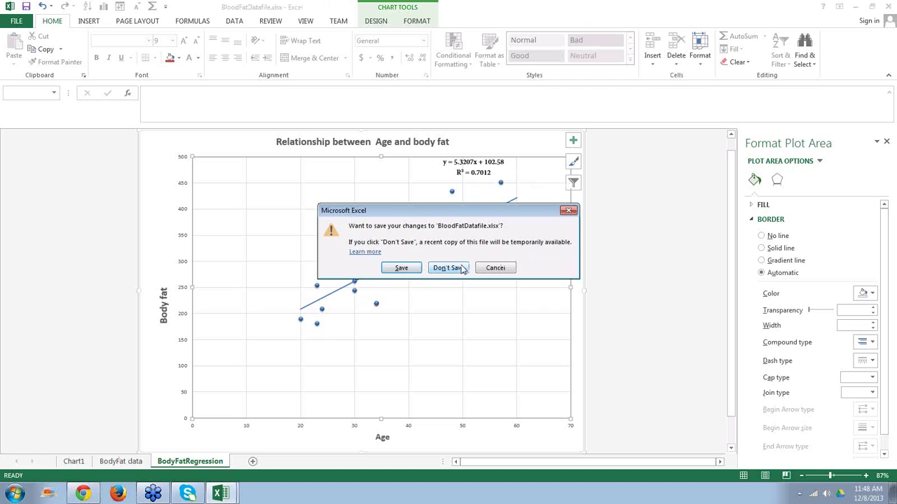
click(459, 270)
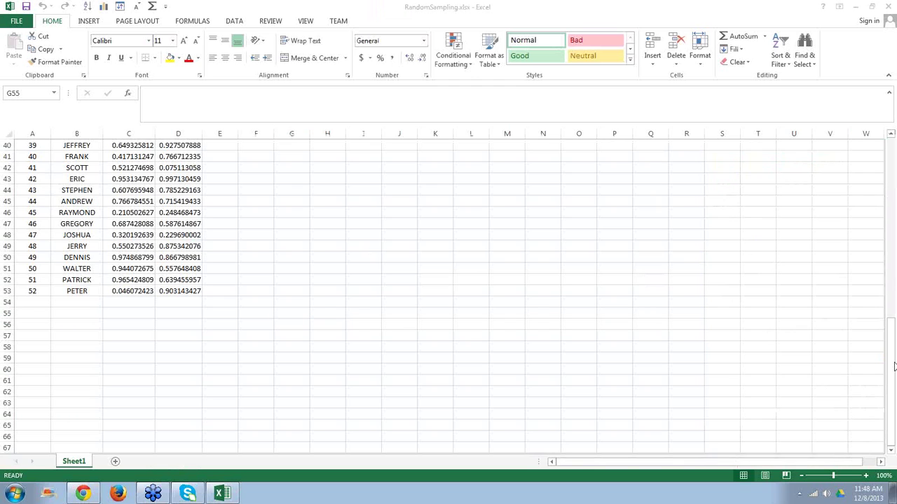
scroll(892, 153, up, 7)
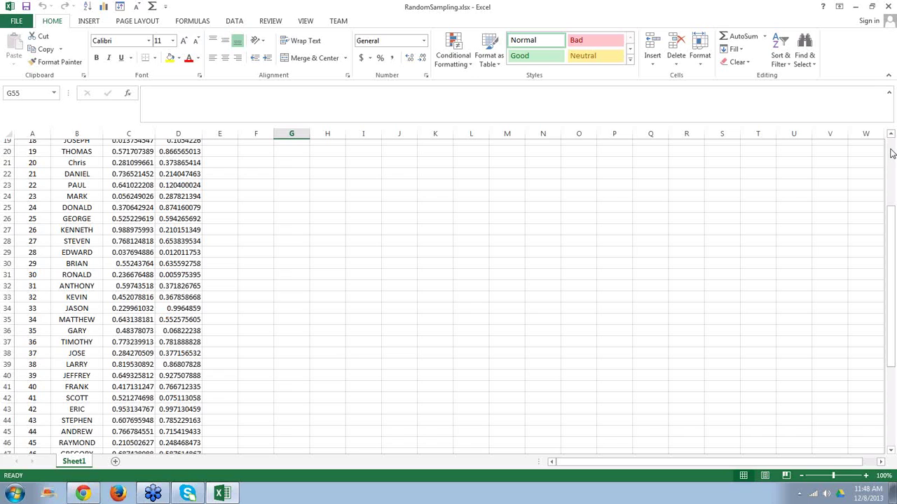
scroll(892, 153, up, 6)
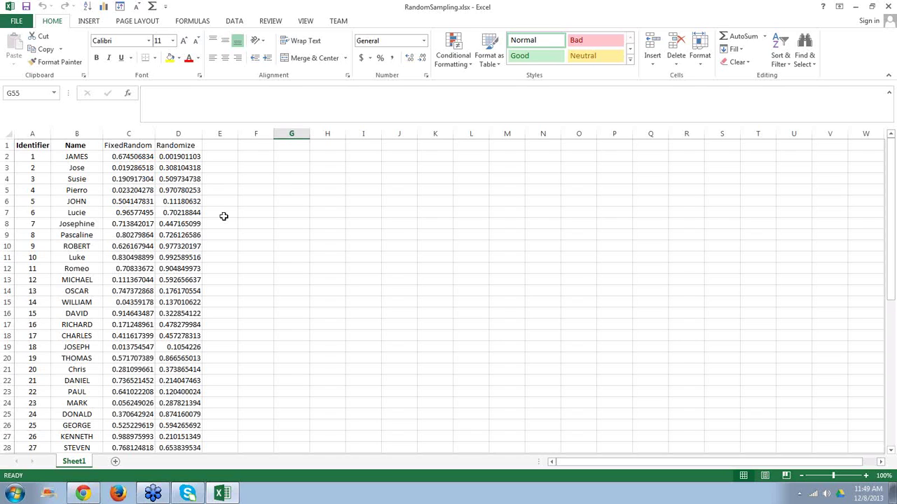
- Inspect the first values of the FixedRandom and Randomize columns to see whether they are fixed numbers or formulas
click(256, 186)
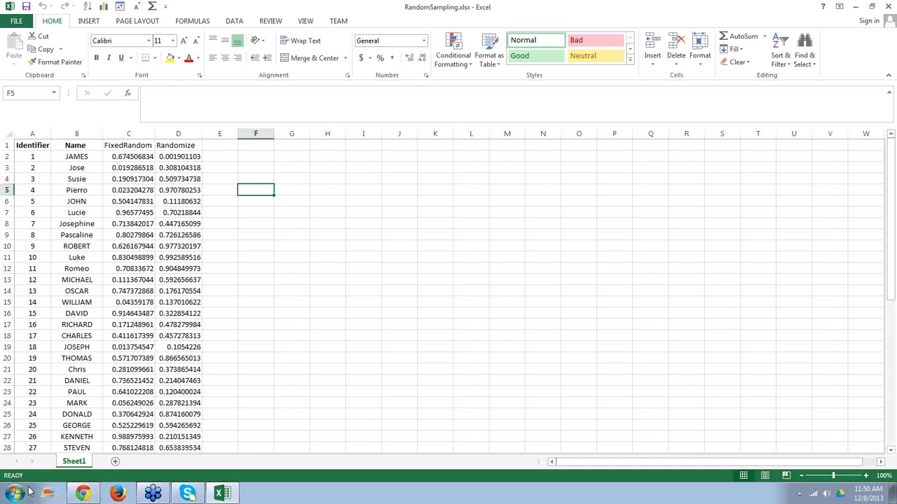
drag(894, 234, 893, 233)
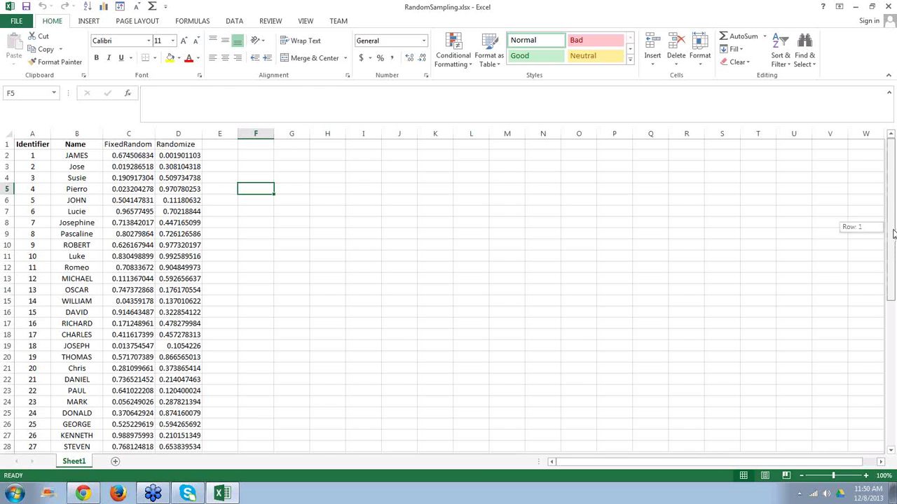
mouse_move(894, 234)
mouse_down()
mouse_move(894, 429)
mouse_move(894, 233)
mouse_up()
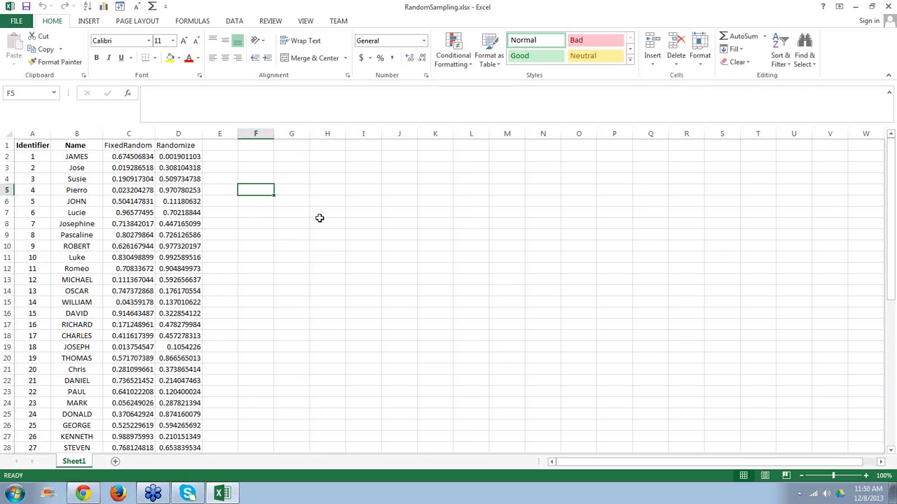
click(138, 156)
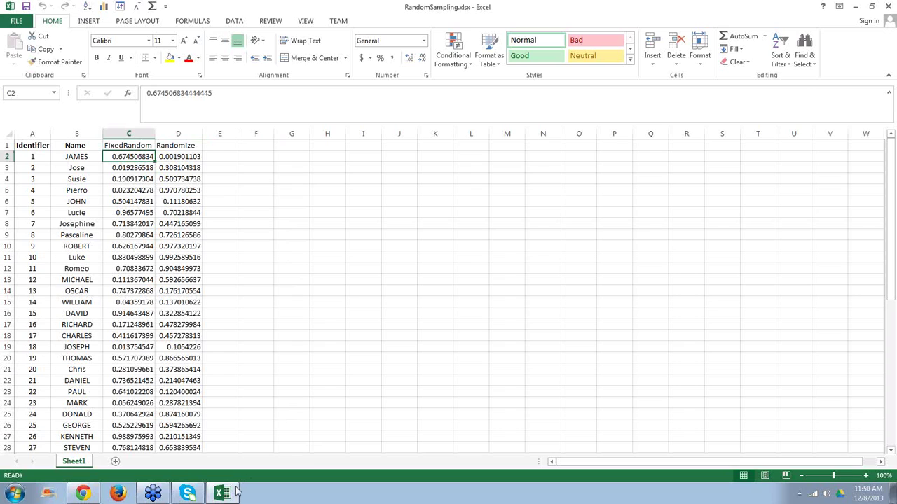
click(188, 157)
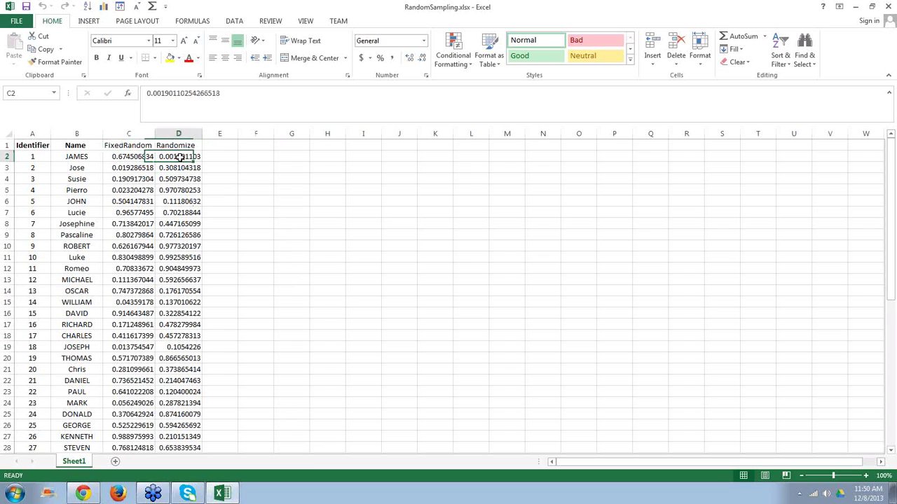
click(137, 156)
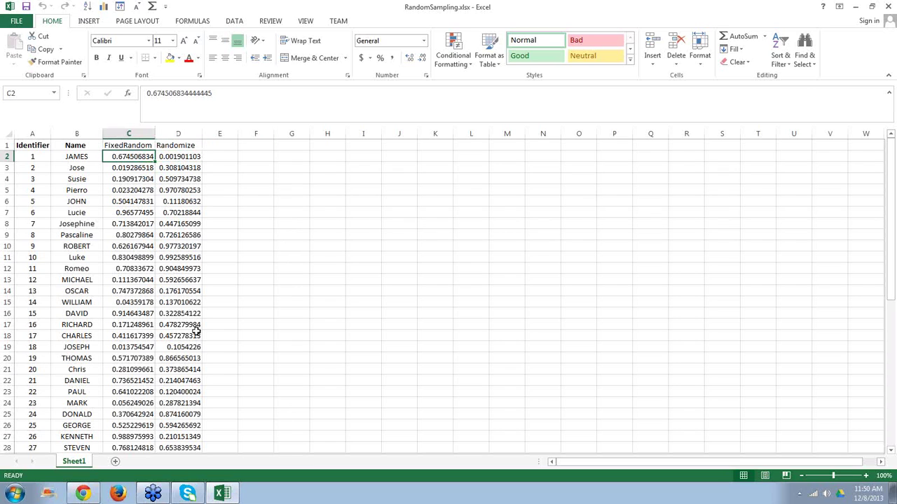
- Enter the formula =RAND() in cell E2, beside the first name's existing random values
click(224, 159)
text(=)
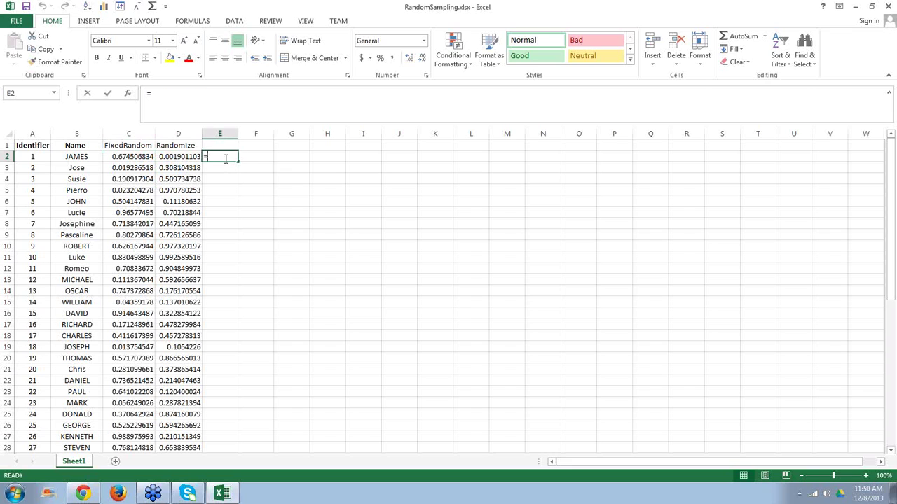
text(ran)
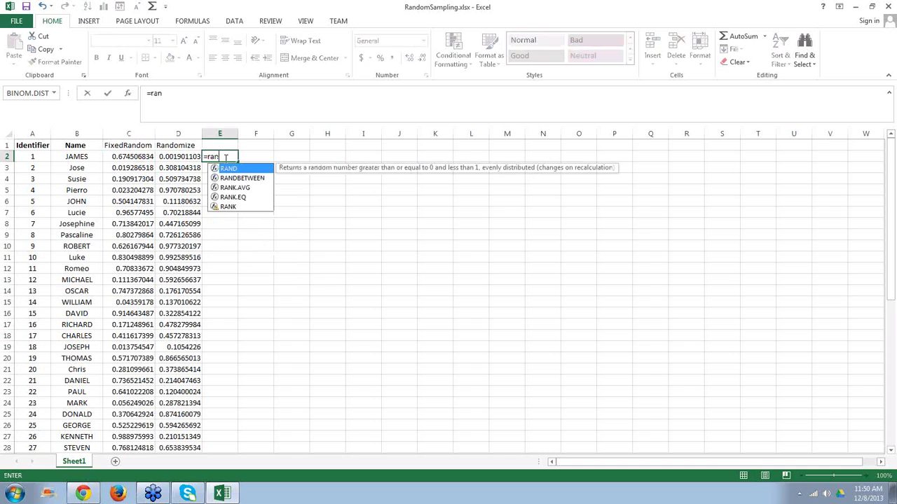
text(d()
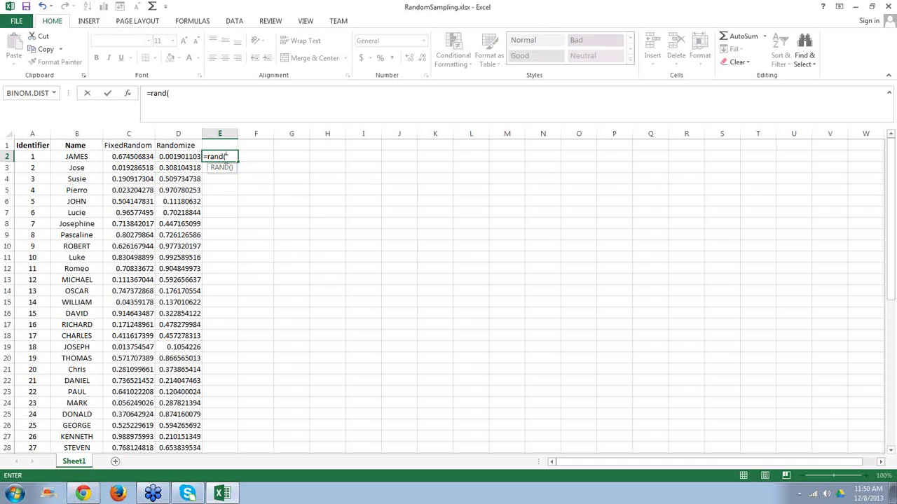
text())
key(Return)
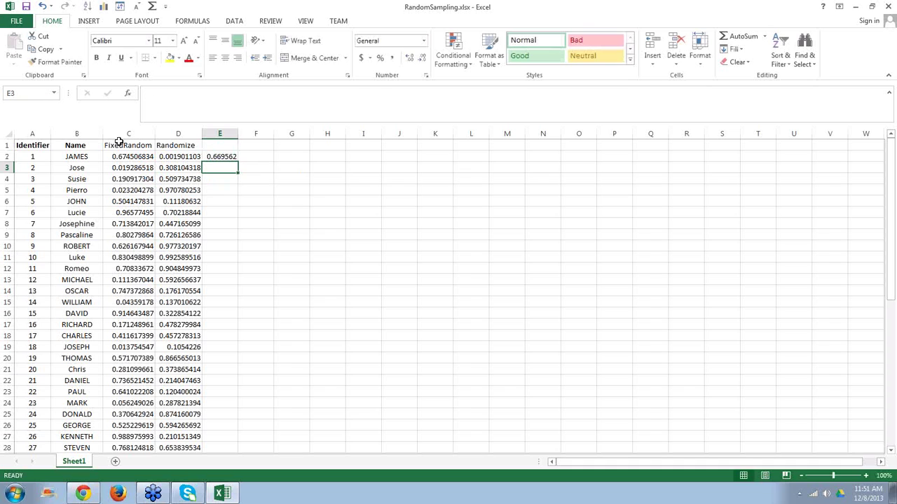
- Delete the FixedRandom and Randomize columns from the sheet
click(117, 142)
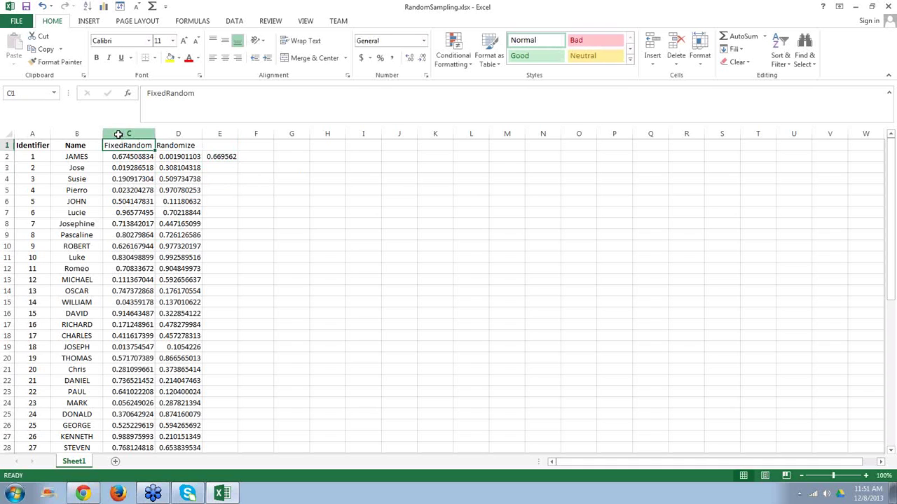
click(119, 133)
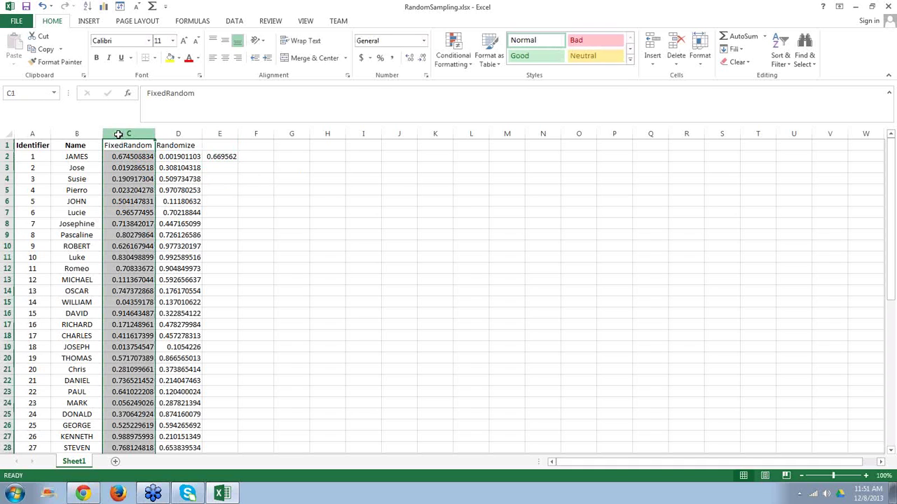
drag(118, 134, 162, 135)
right_click(162, 138)
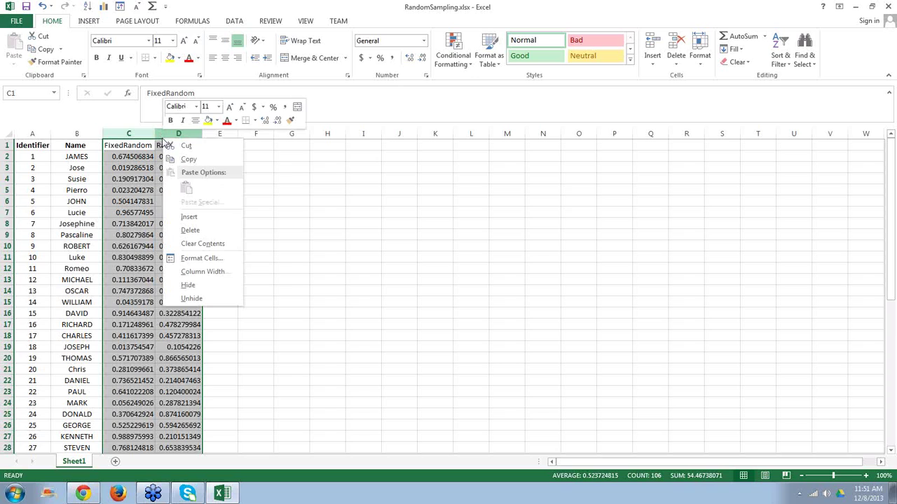
click(190, 230)
- Enter the heading Rand in cell C1 above the random number
click(132, 149)
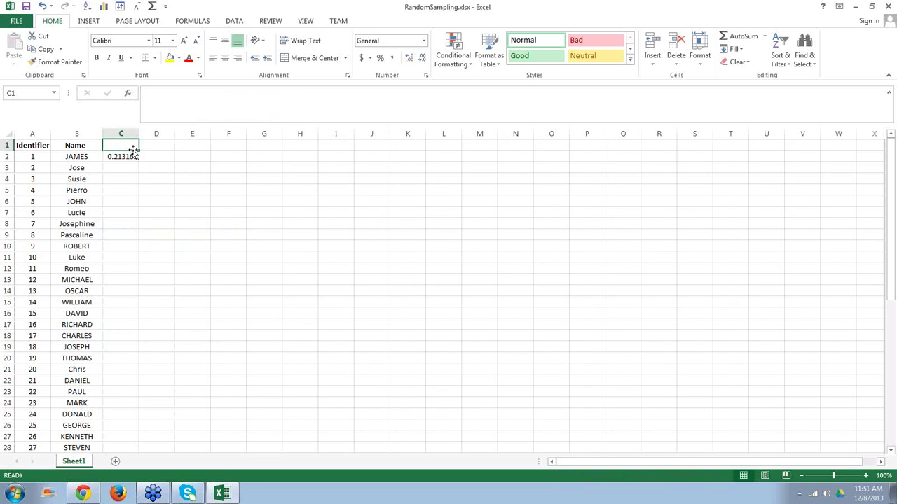
text(Rand)
click(203, 183)
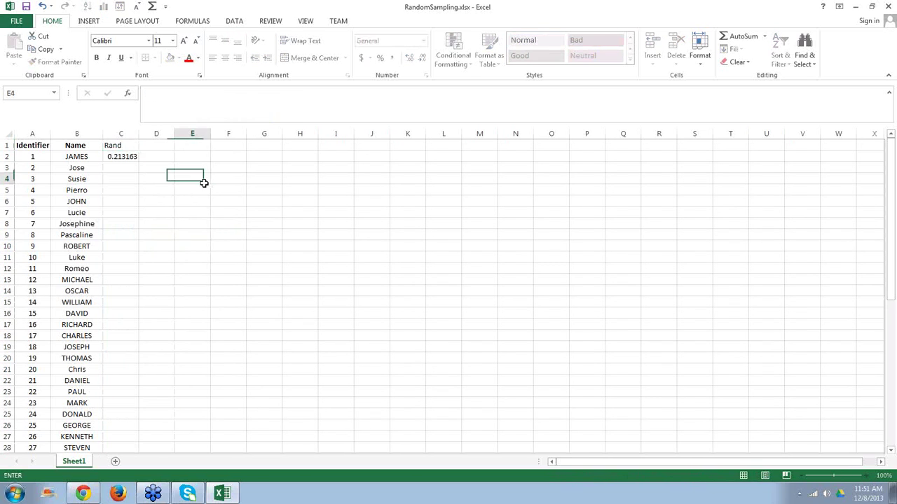
- Fill the =RAND() formula from C2 down the Rand column to the last name, then deselect the range
click(122, 155)
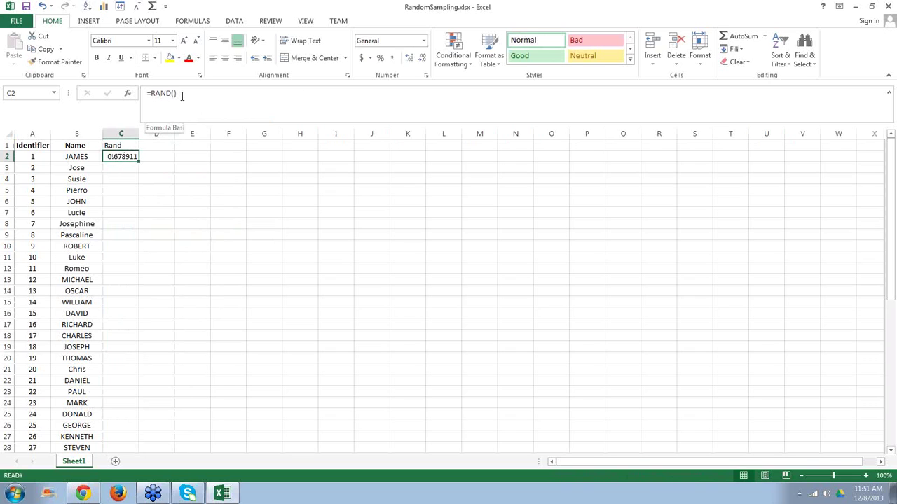
click(171, 178)
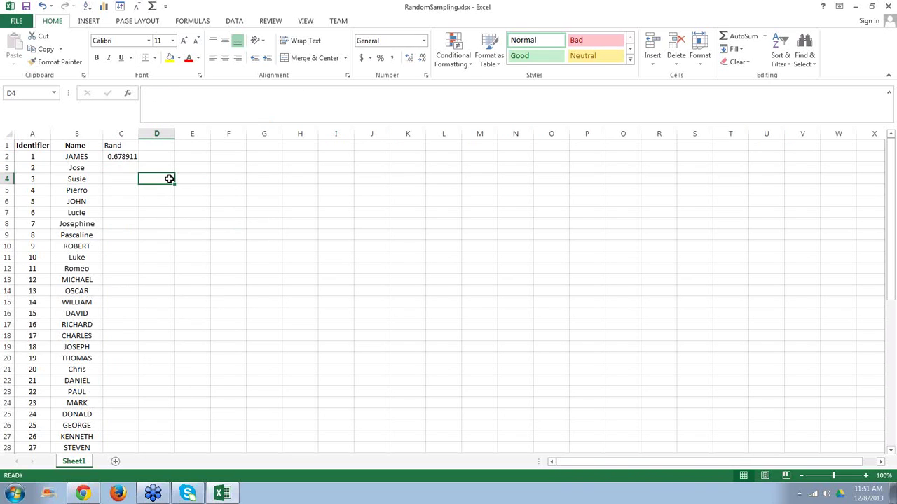
click(133, 157)
click(149, 159)
click(136, 179)
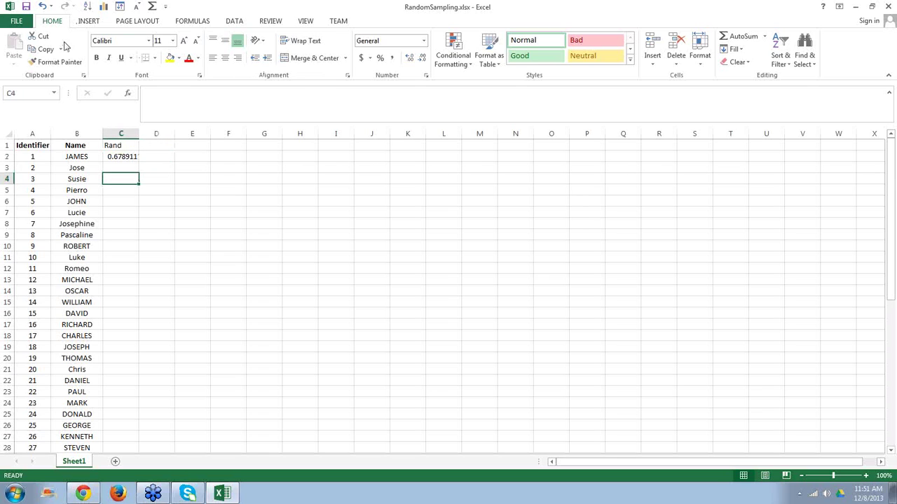
click(192, 196)
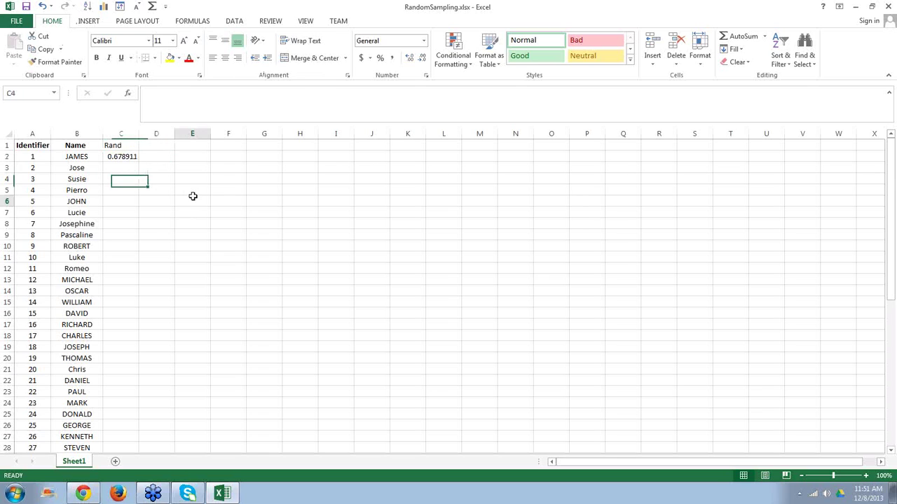
click(129, 157)
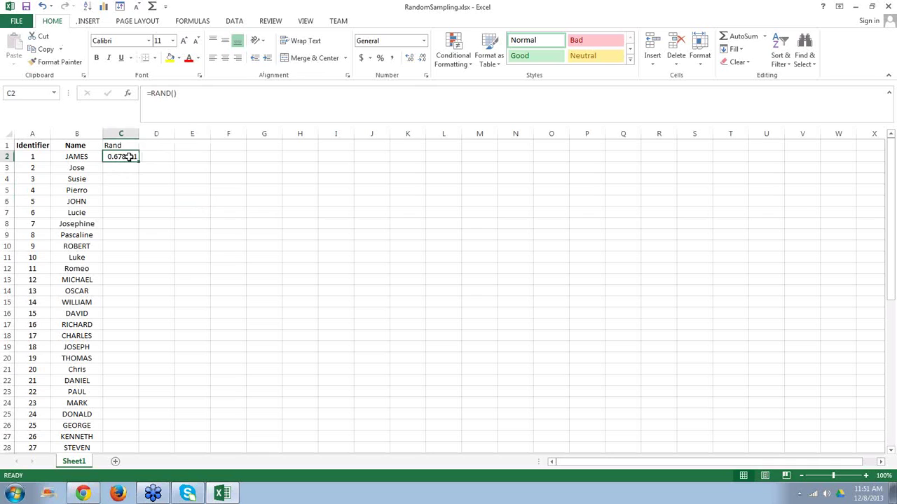
double_click(139, 161)
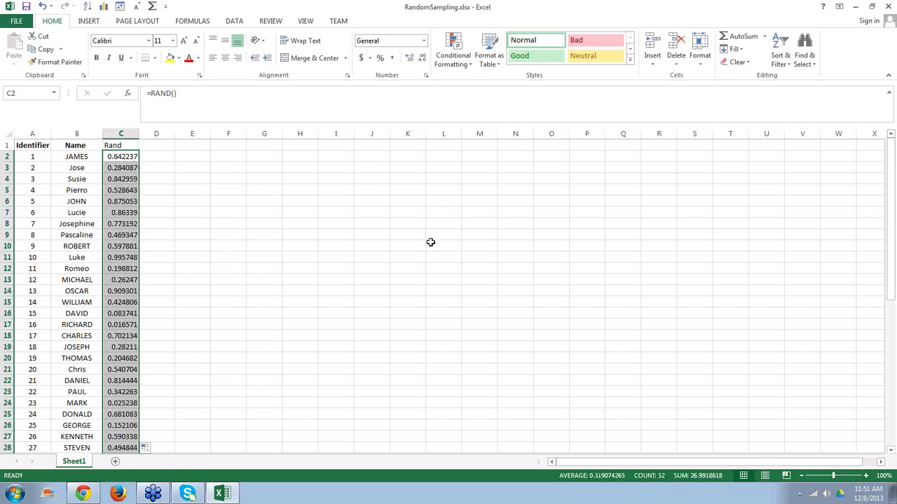
drag(891, 210, 895, 151)
click(410, 169)
click(299, 145)
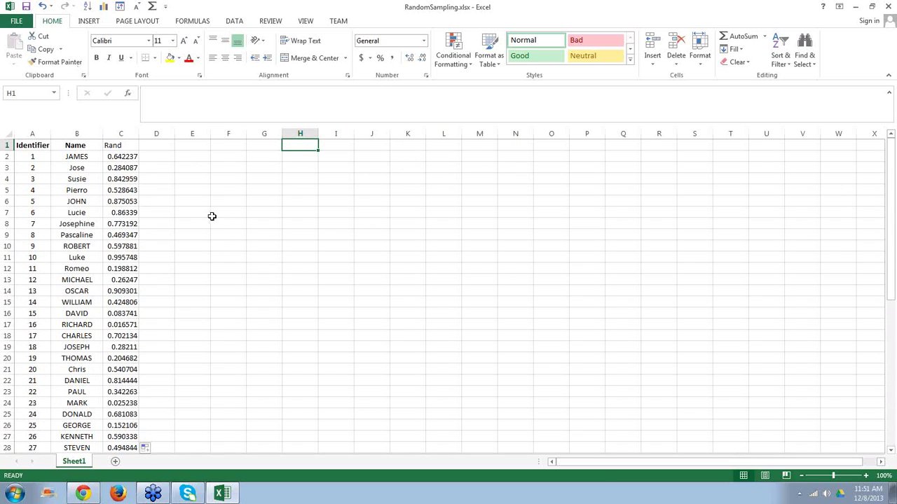
- Examine several cells of the Rand column and the name beside them to check which formula each one holds
click(132, 161)
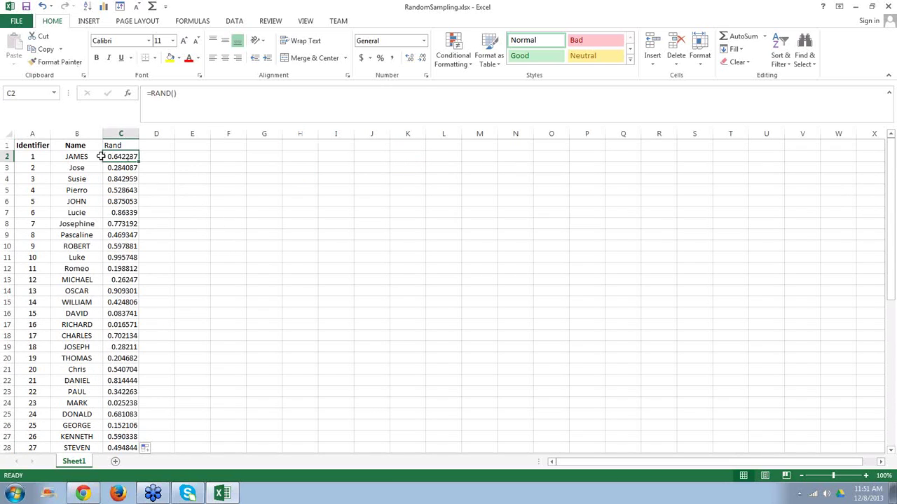
click(77, 157)
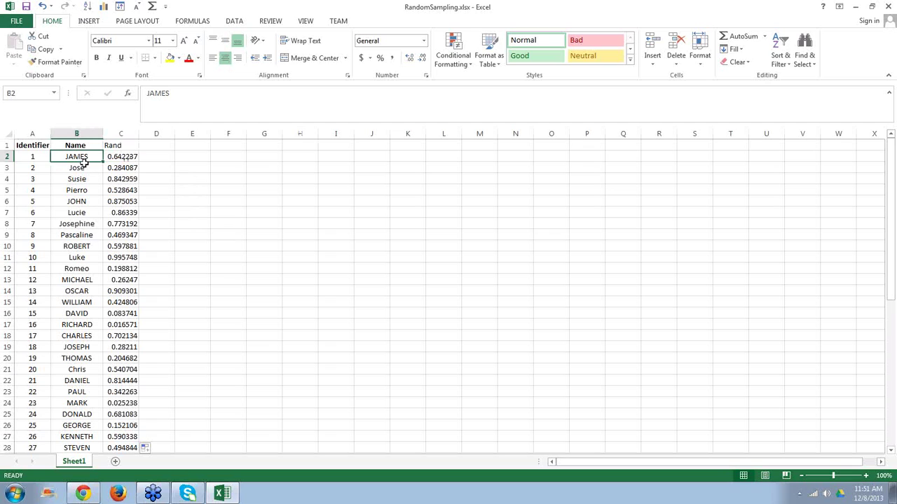
click(131, 257)
click(171, 160)
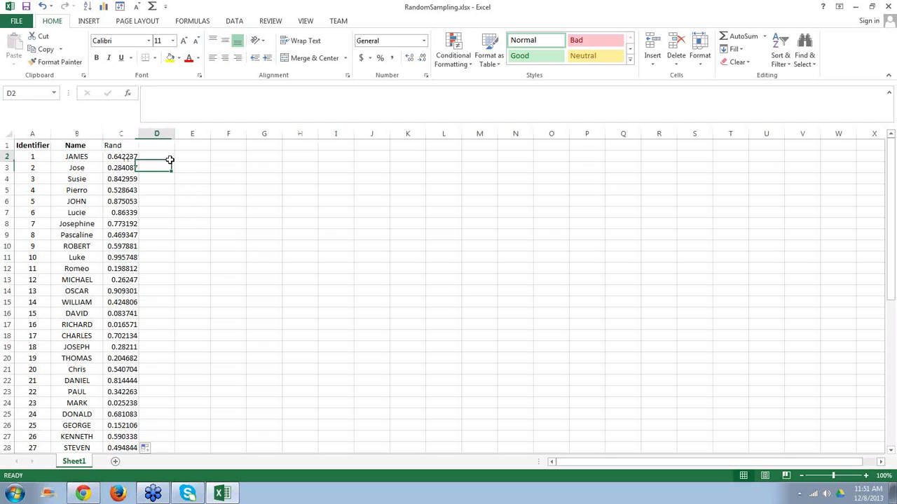
click(134, 160)
click(158, 157)
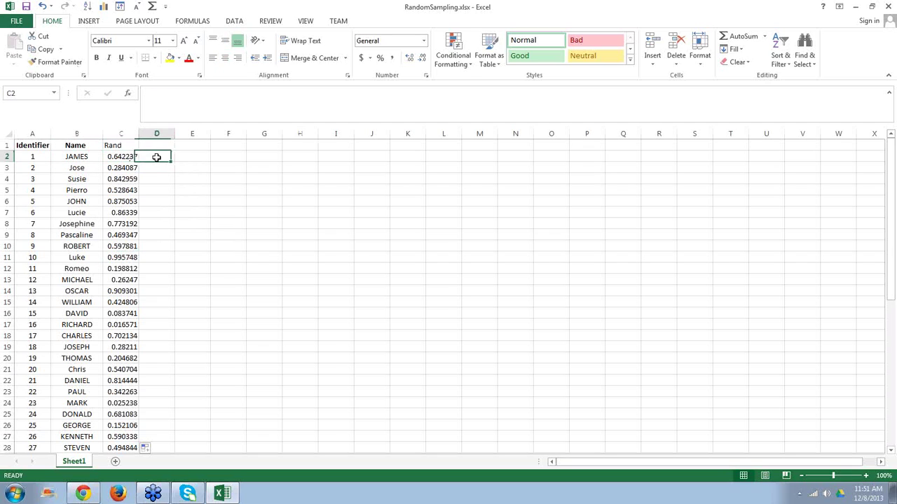
click(132, 191)
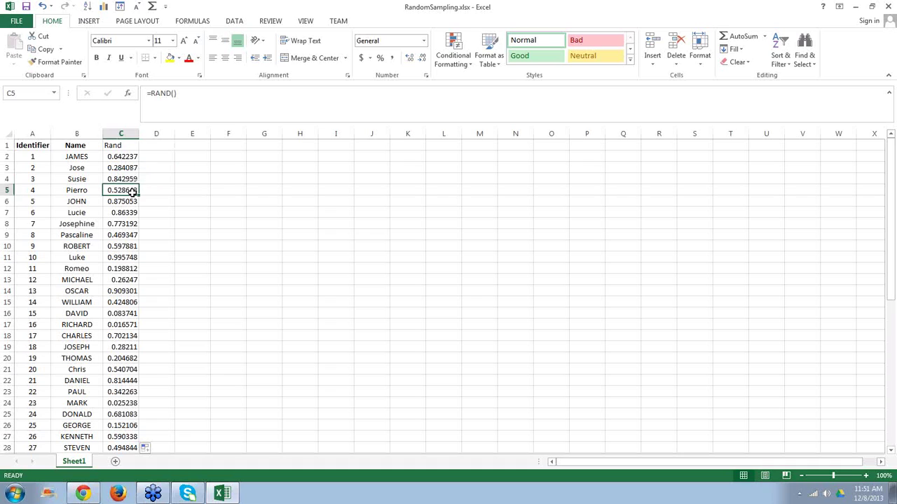
key(Down)
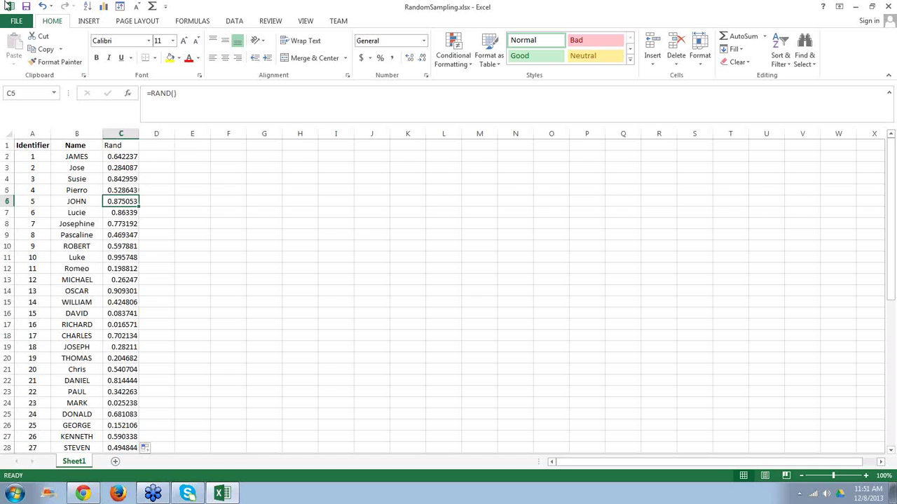
click(167, 145)
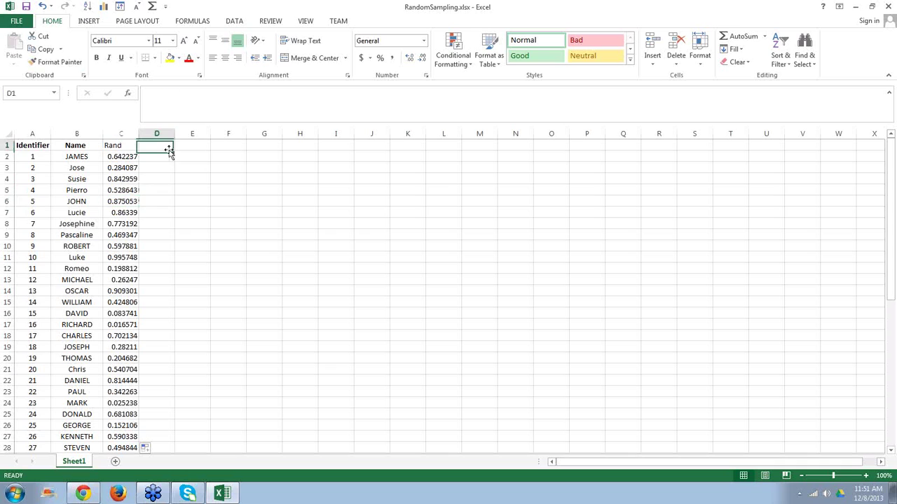
click(116, 161)
drag(116, 160, 123, 414)
scroll(120, 490, down, 1)
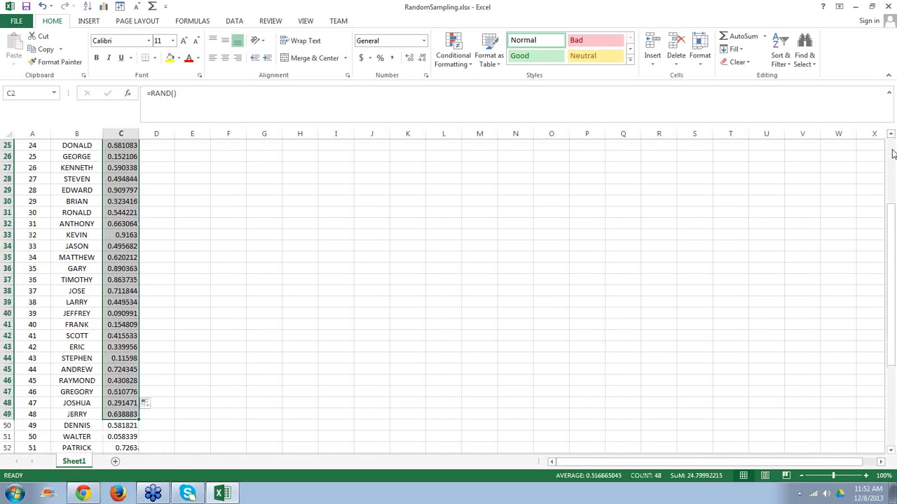
scroll(891, 149, up, 8)
click(403, 289)
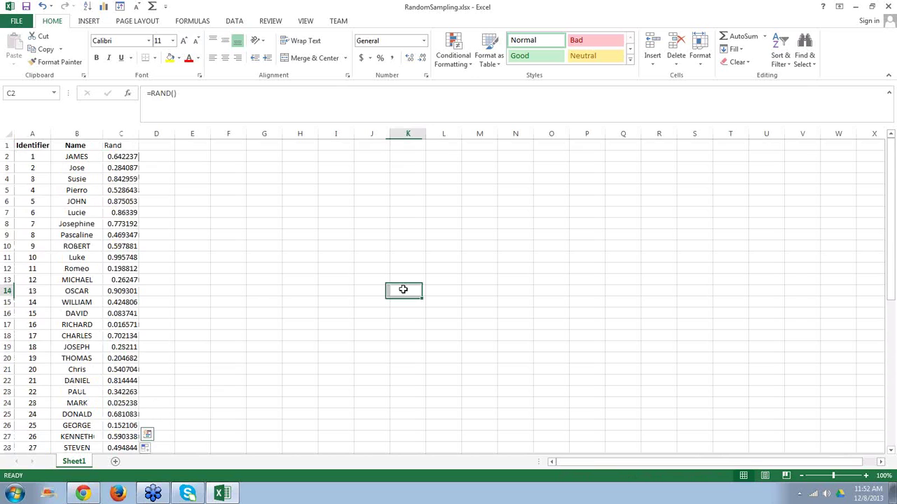
- Copy all the random numbers in C2:C53 and return to the start of the list
click(118, 161)
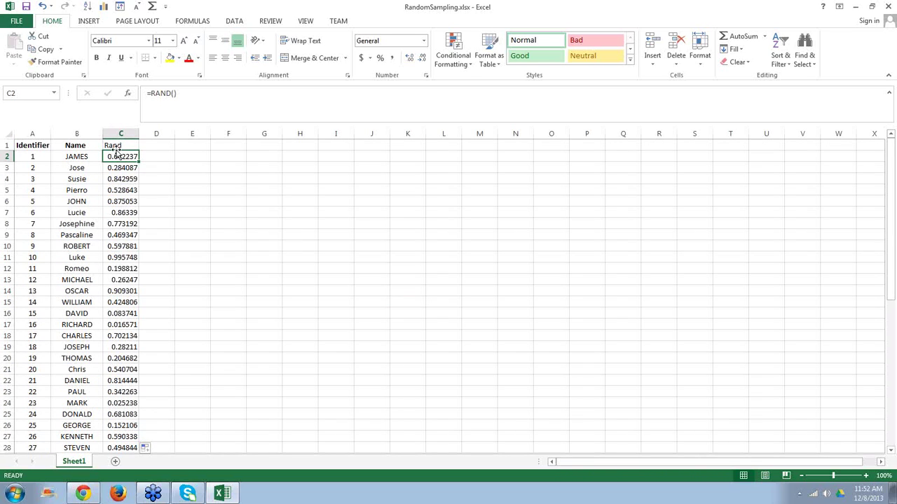
drag(118, 152, 128, 483)
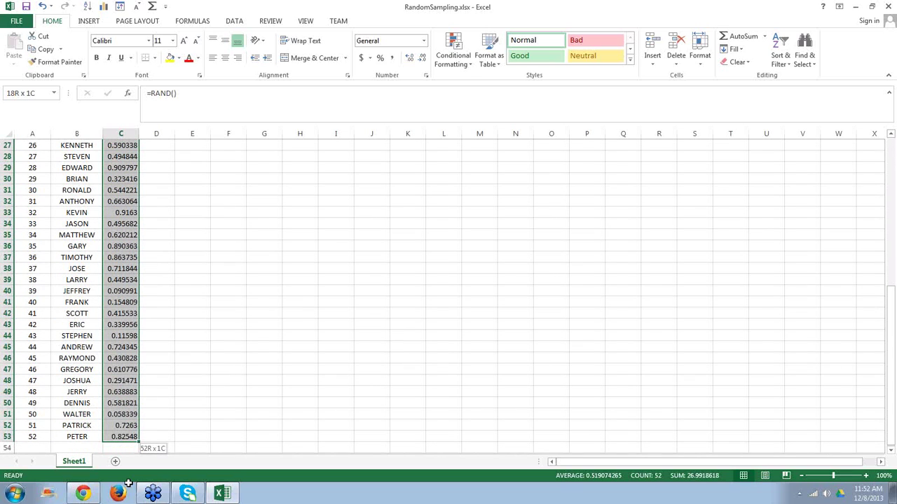
drag(129, 483, 129, 483)
key(ctrl+c)
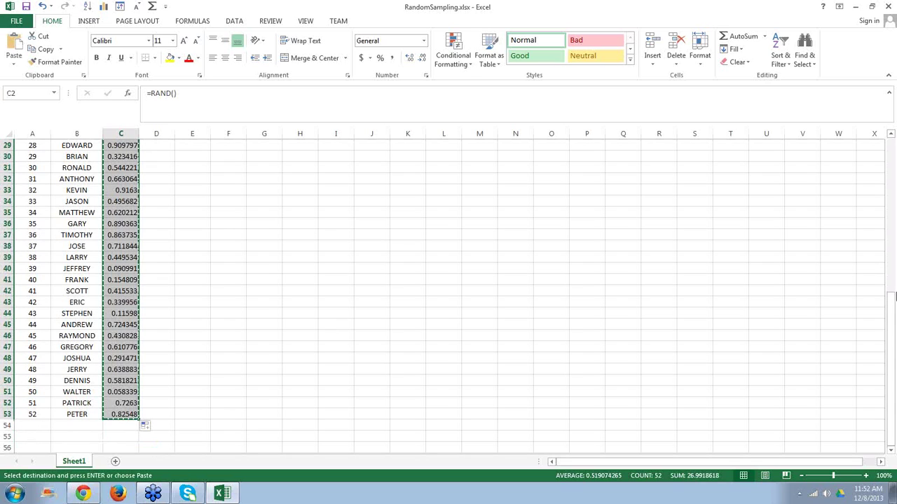
scroll(158, 158, up, 9)
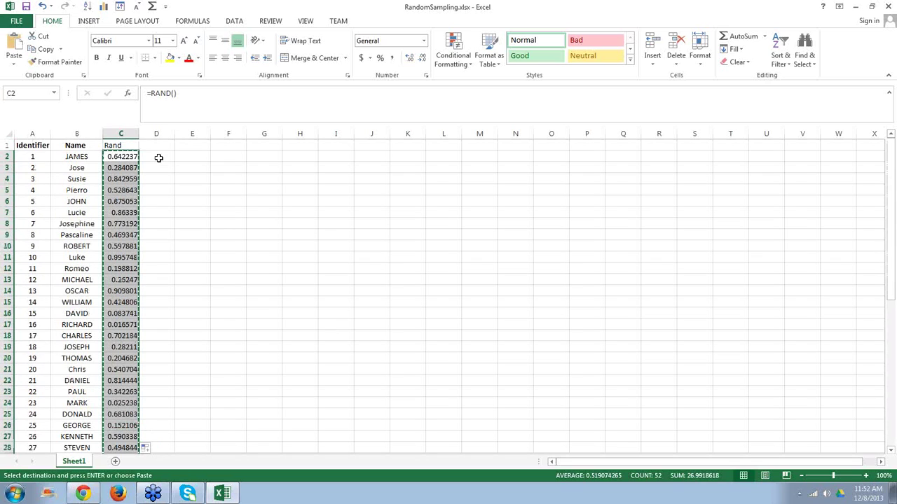
- Paste the copied random numbers as values only into column D, starting at cell D2
click(158, 157)
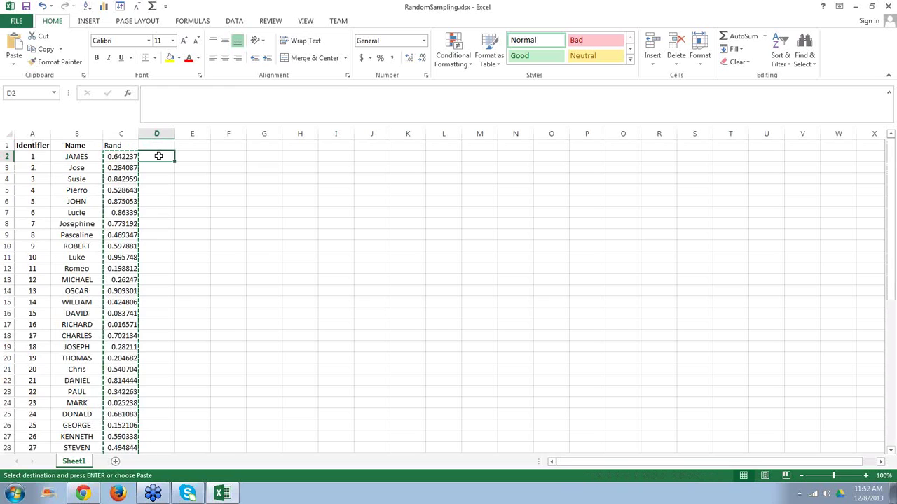
right_click(159, 157)
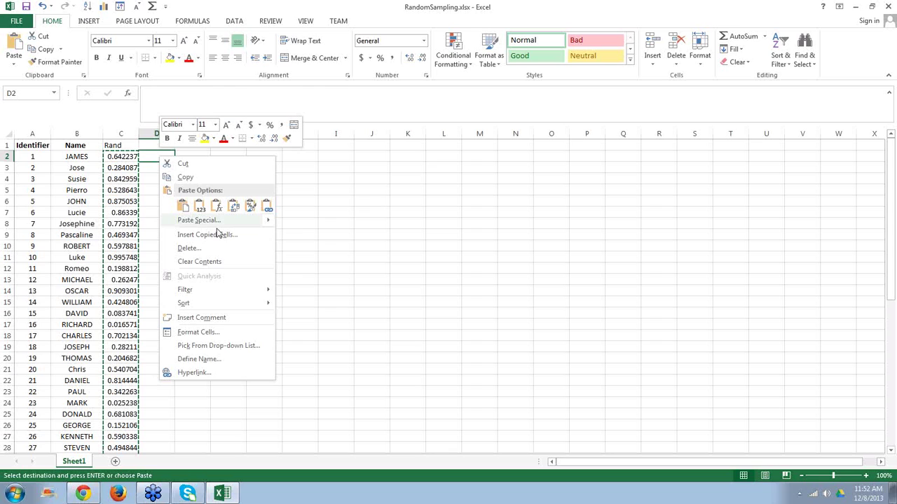
mouse_move(273, 222)
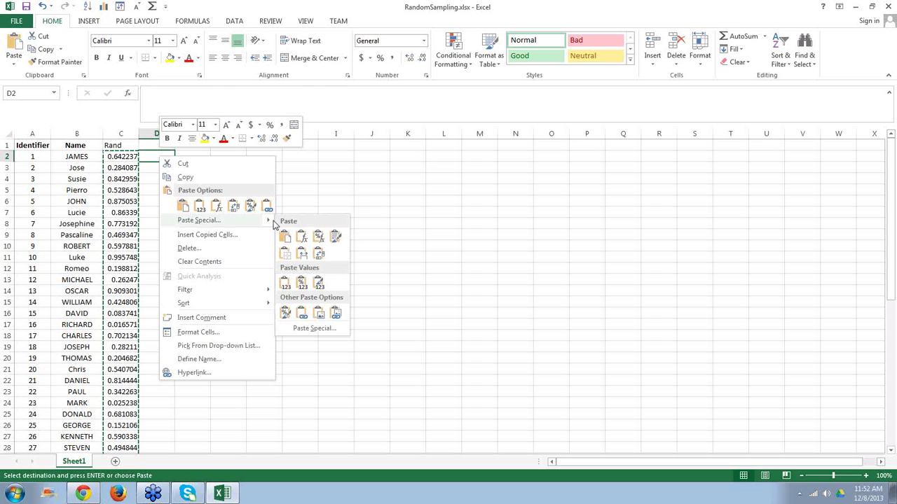
click(288, 285)
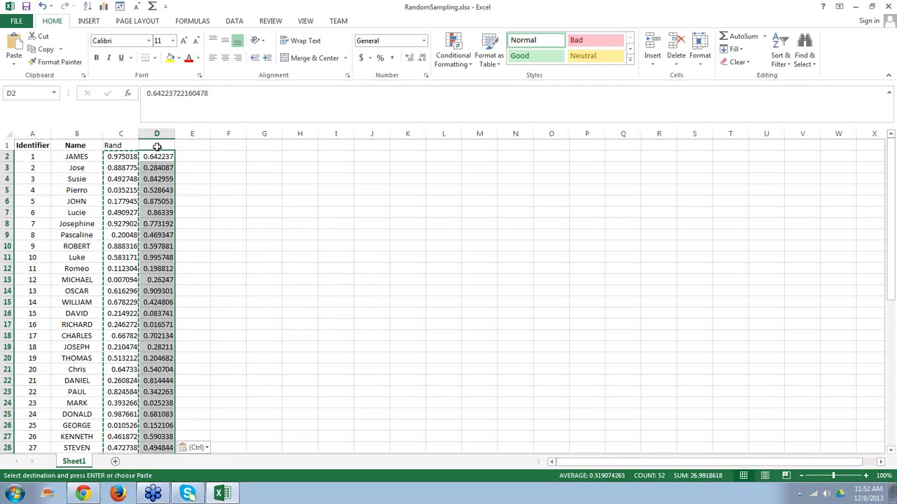
- Enter the heading FixedRand in cell D1 above the pasted values
click(157, 146)
text(F)
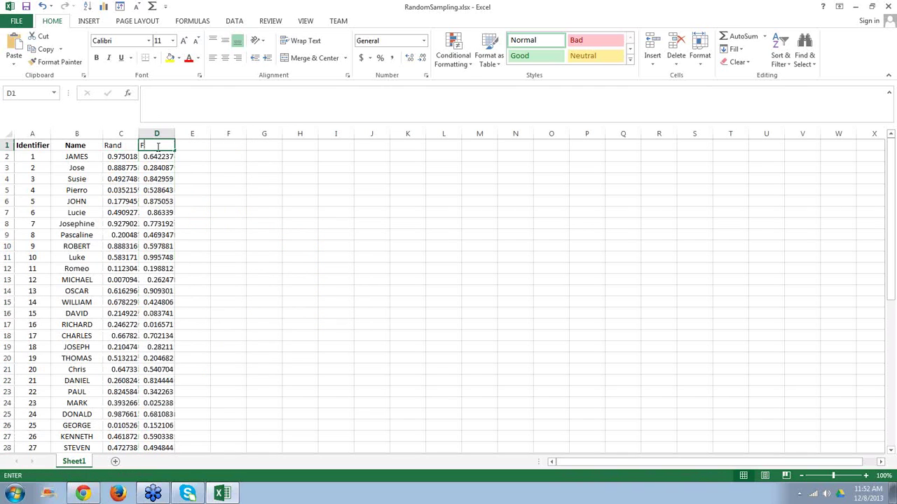
text(ixedRand)
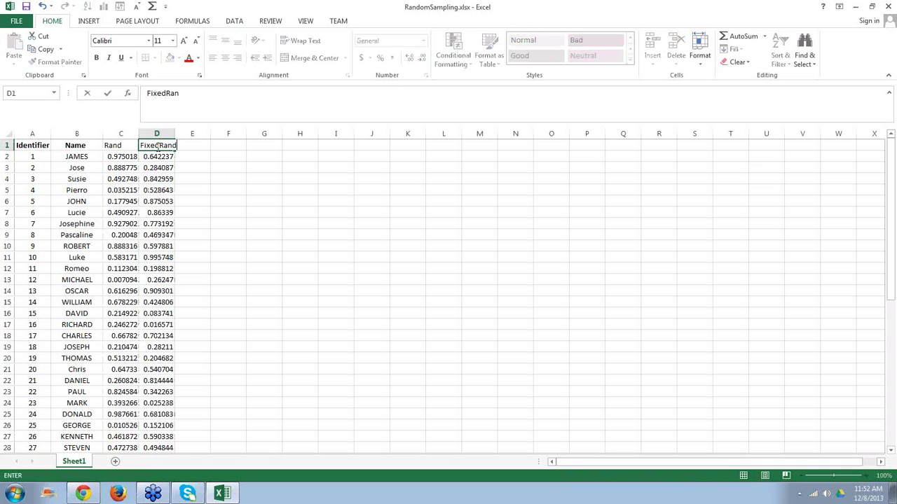
click(237, 203)
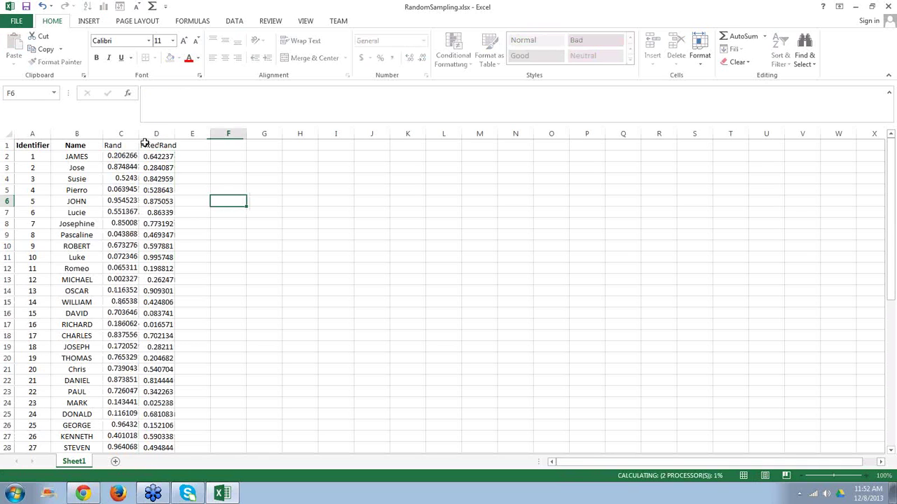
- Delete the whole Rand column C that holds the formulas, then deselect the columns
click(114, 134)
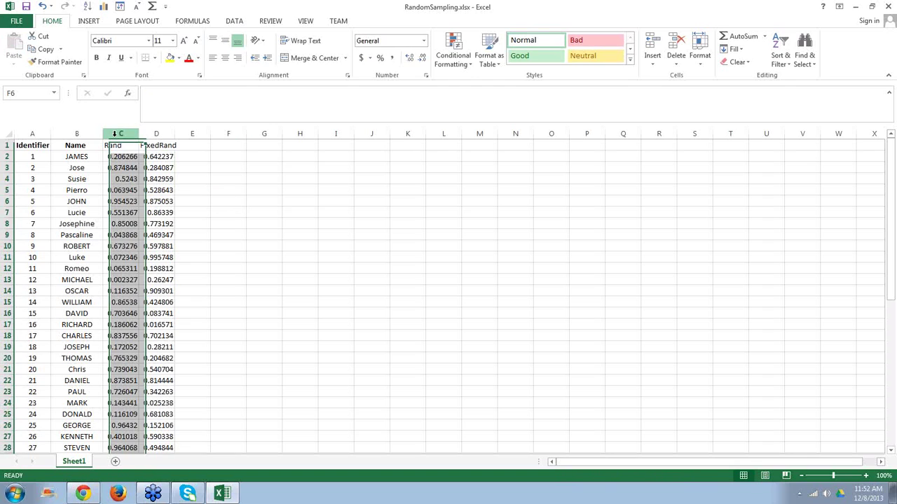
right_click(117, 136)
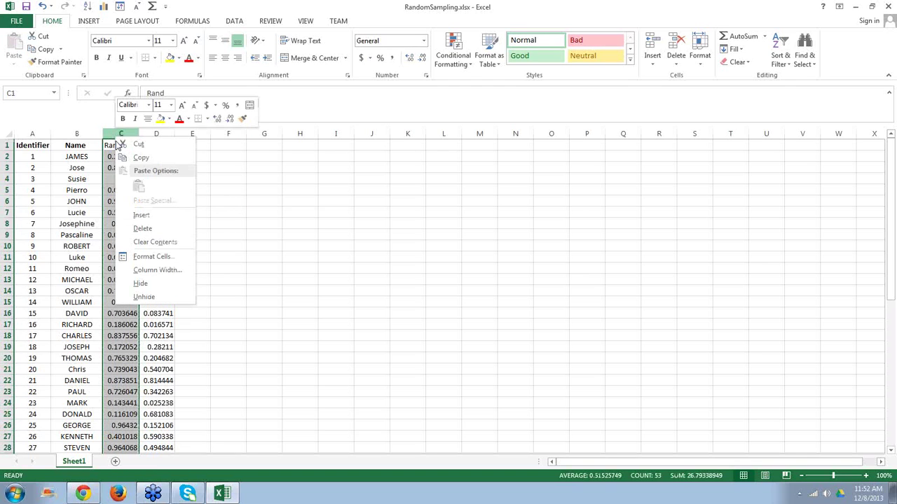
click(141, 224)
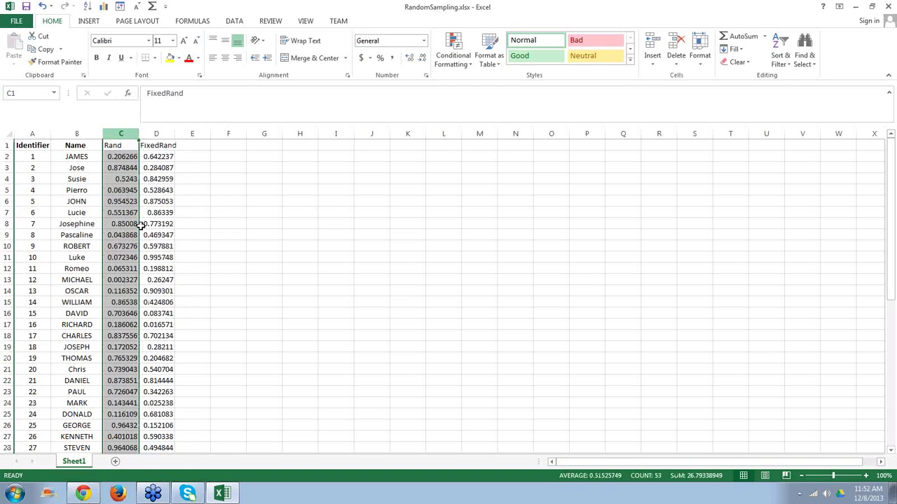
click(229, 235)
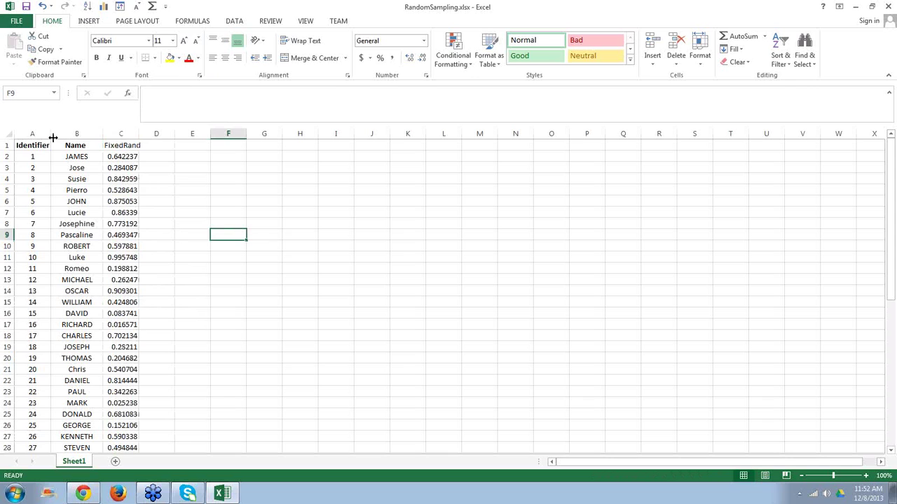
- Sort the whole name list, with its headers, by FixedRand values from smallest to largest
click(35, 153)
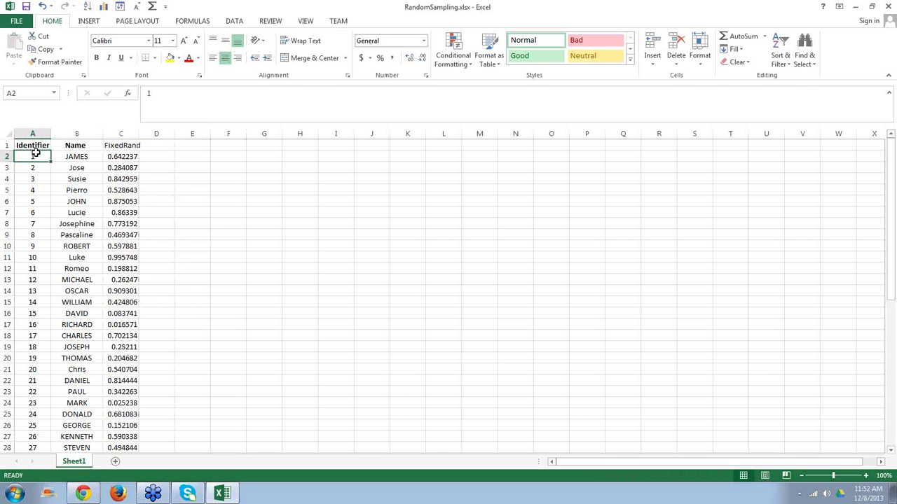
key(ctrl+a)
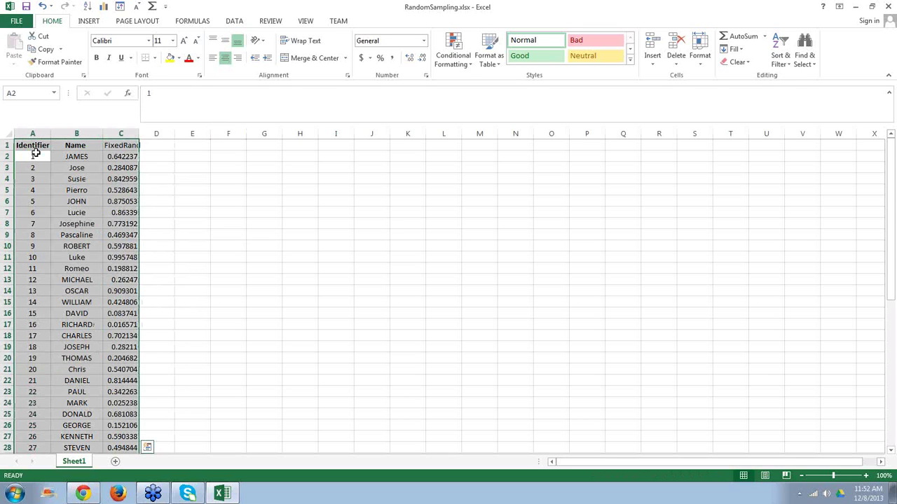
click(235, 22)
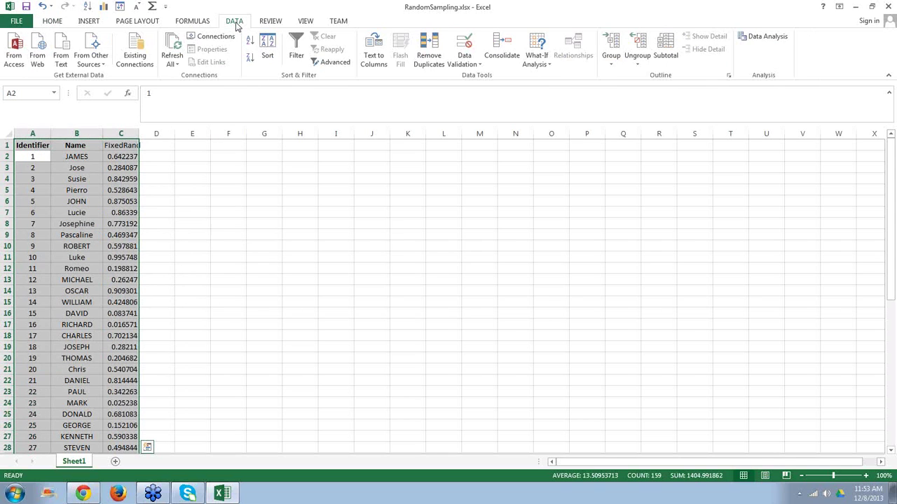
click(266, 49)
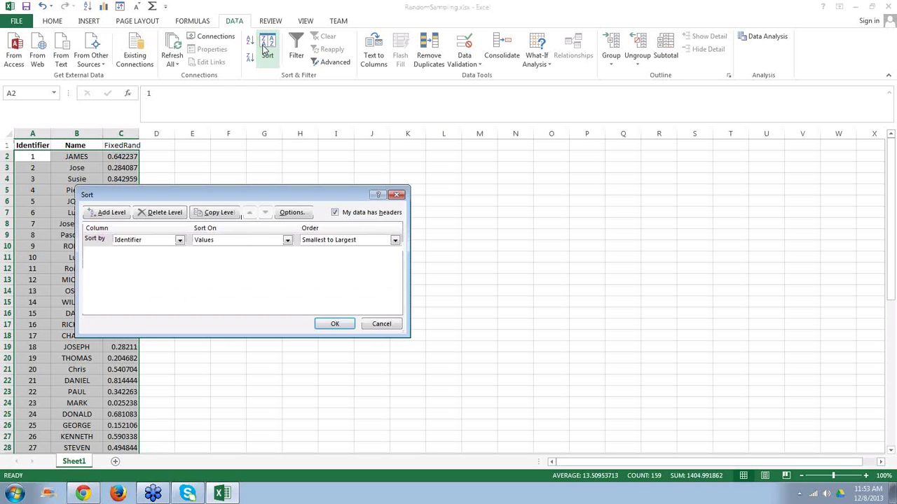
click(179, 240)
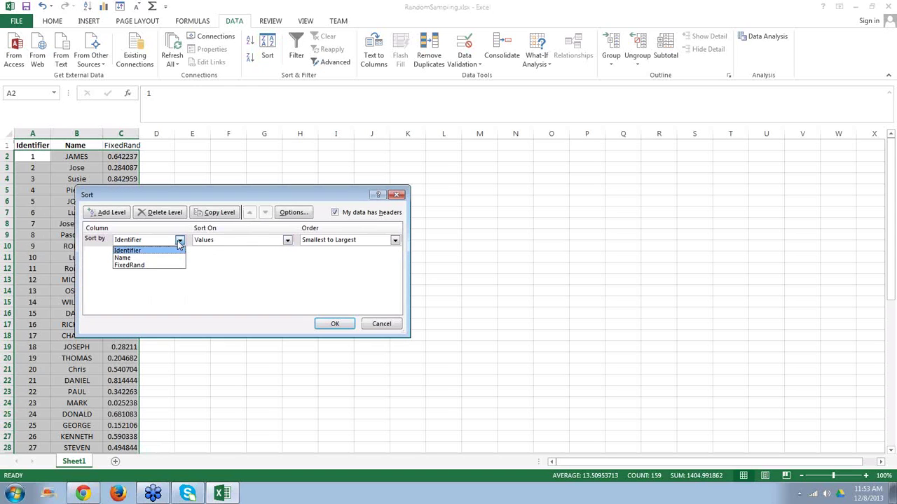
click(151, 265)
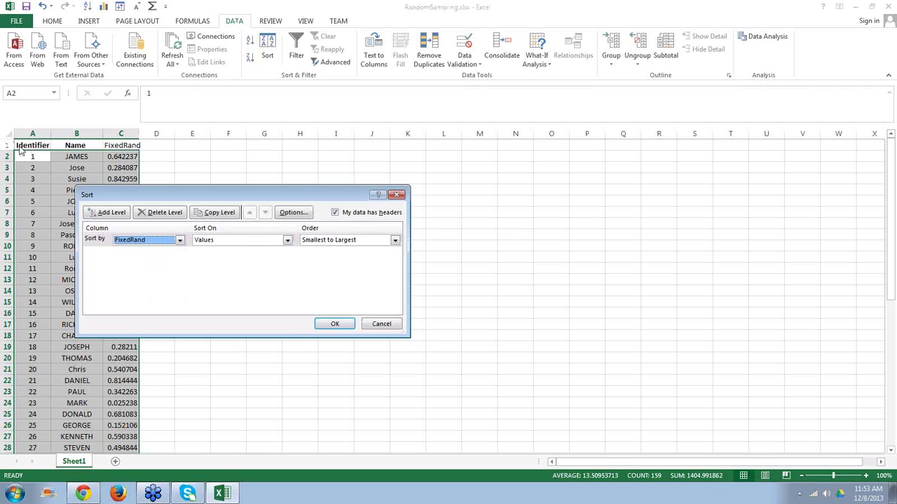
click(336, 323)
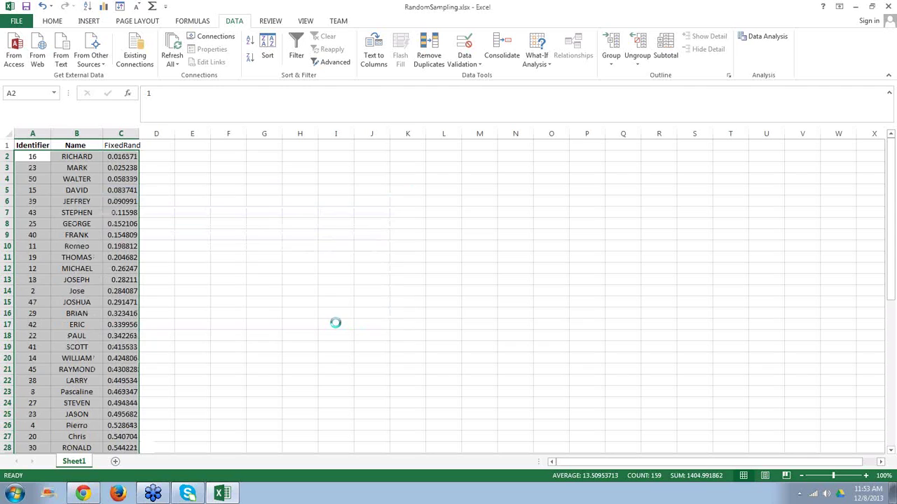
click(305, 281)
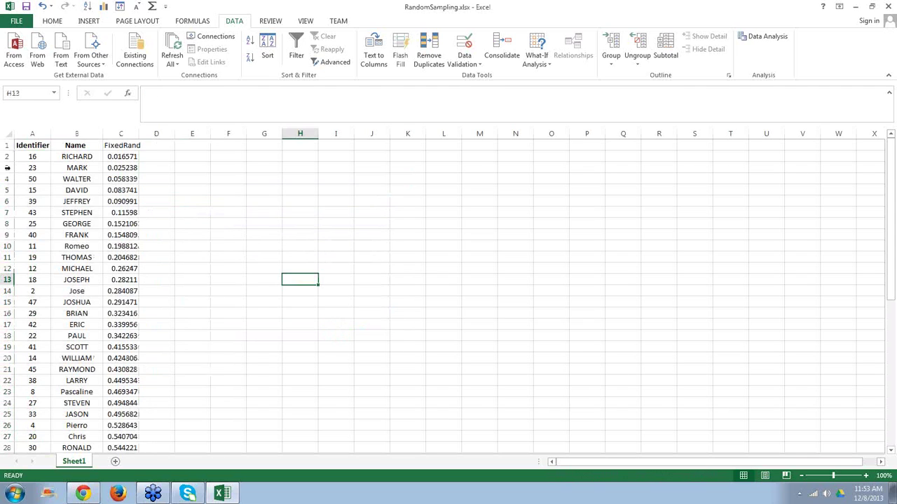
- Highlight the first six records of the sorted list, A2:C7, with a yellow fill
drag(31, 156, 124, 213)
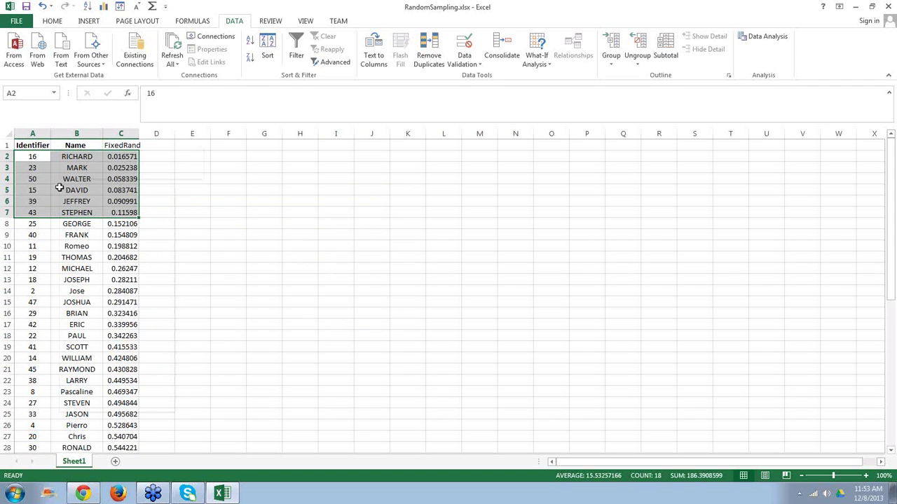
right_click(59, 187)
click(105, 169)
click(250, 213)
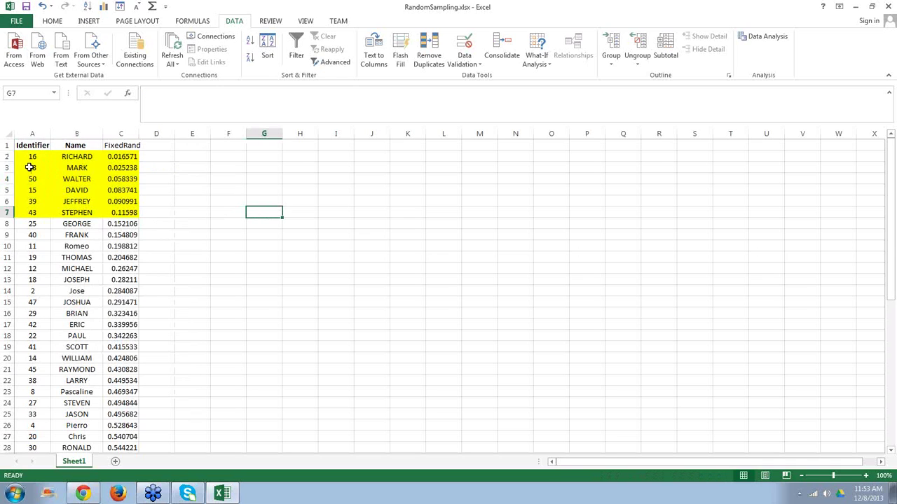
- Change the fill of the whole row 7 to white so only the first five records stay highlighted
click(9, 214)
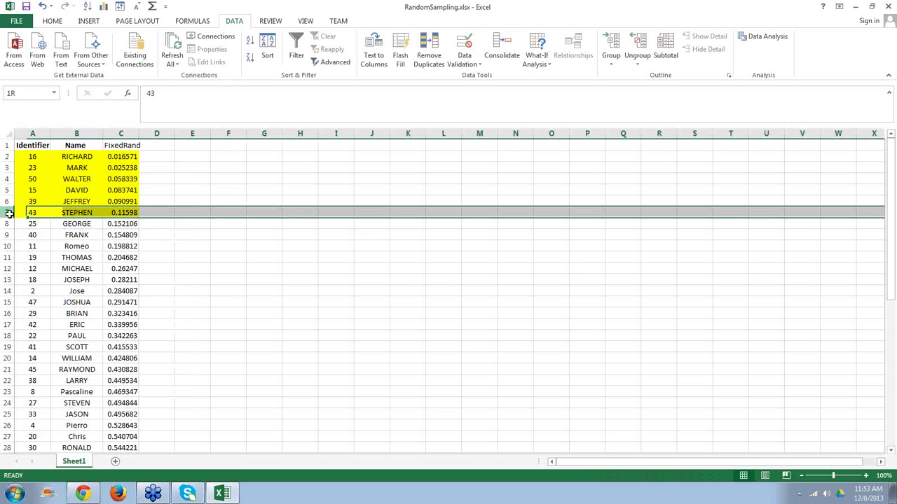
right_click(9, 213)
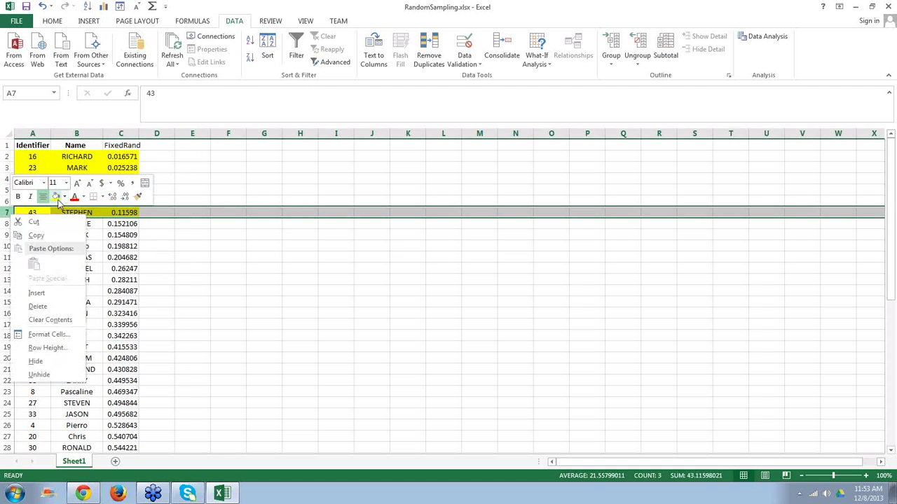
click(63, 197)
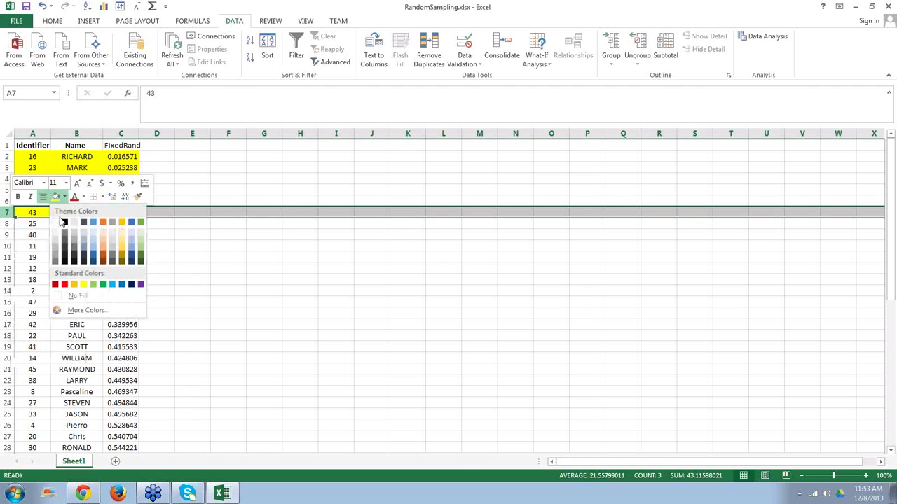
click(58, 222)
click(251, 266)
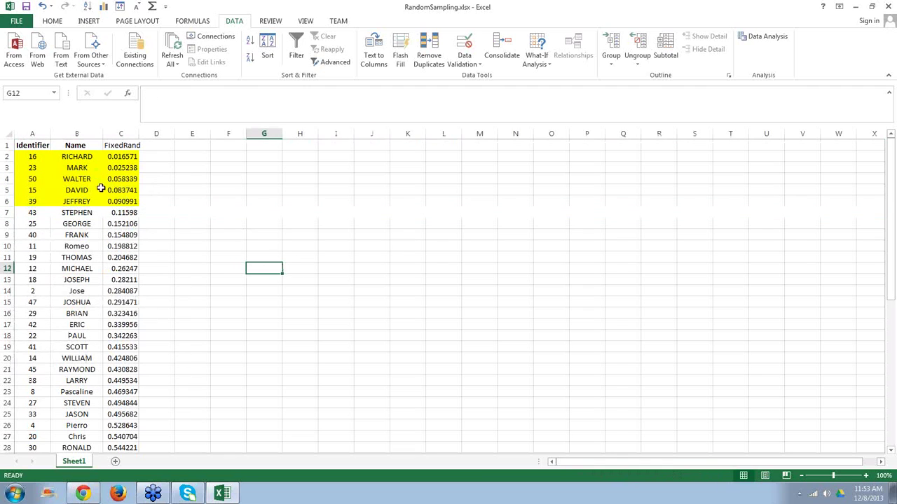